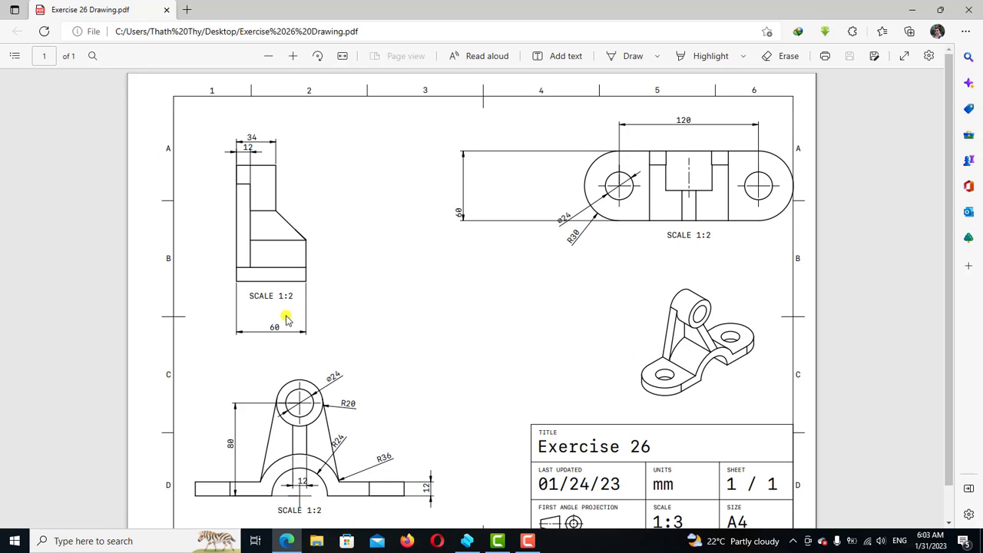
- Switch to Shapr3D and sketch a 72 mm diameter circle centred on the origin in the front plane
{"action": "left_click", "coordinate": [467, 541]}
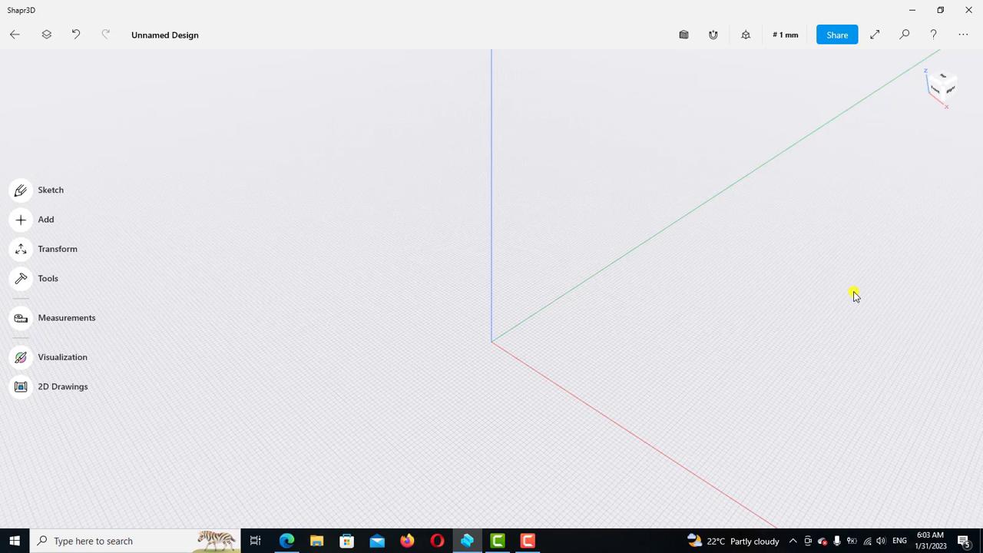
{"action": "left_click", "coordinate": [936, 93]}
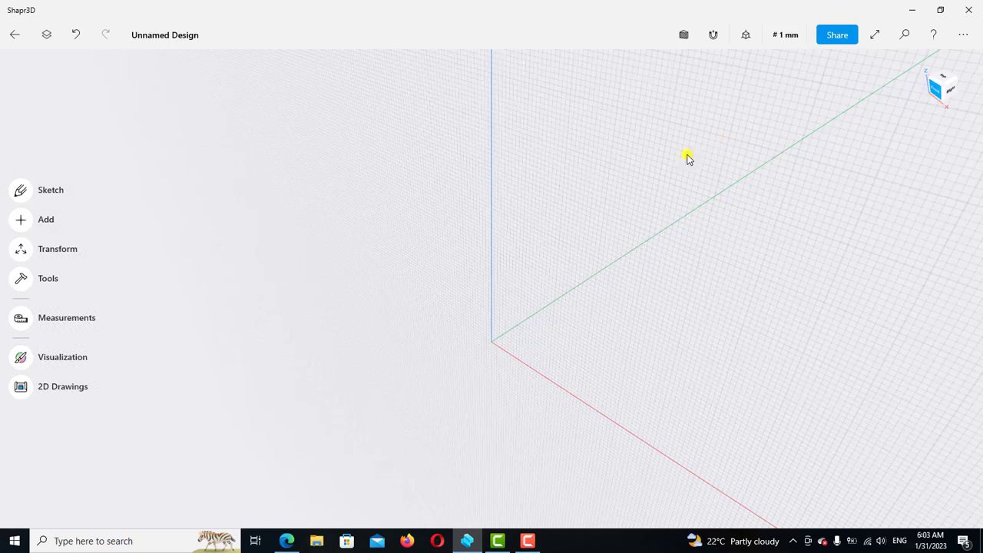
{"action": "middle_click_drag", "start_coordinate": [587, 277], "coordinate": [593, 251]}
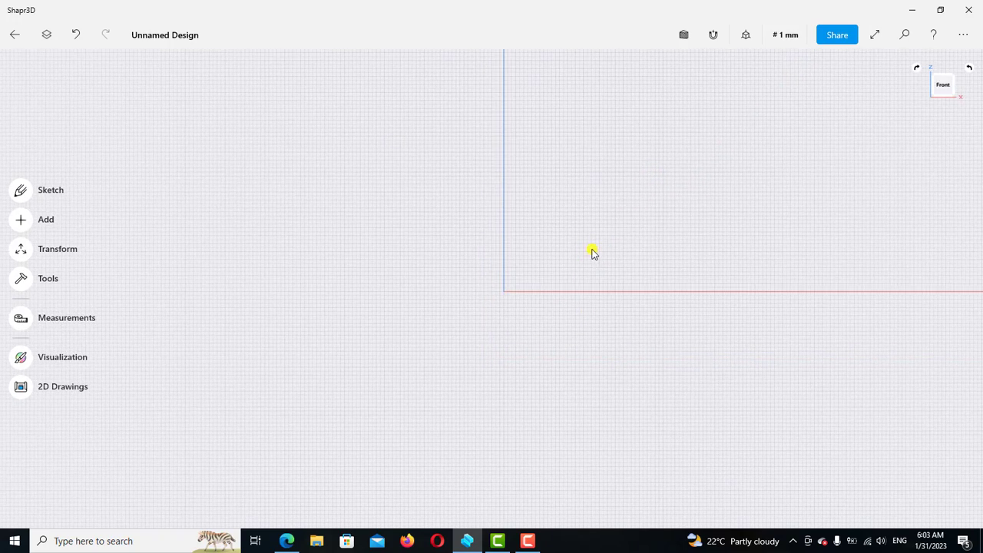
{"action": "scroll", "coordinate": [499, 292], "scroll_direction": "up", "scroll_amount": 5}
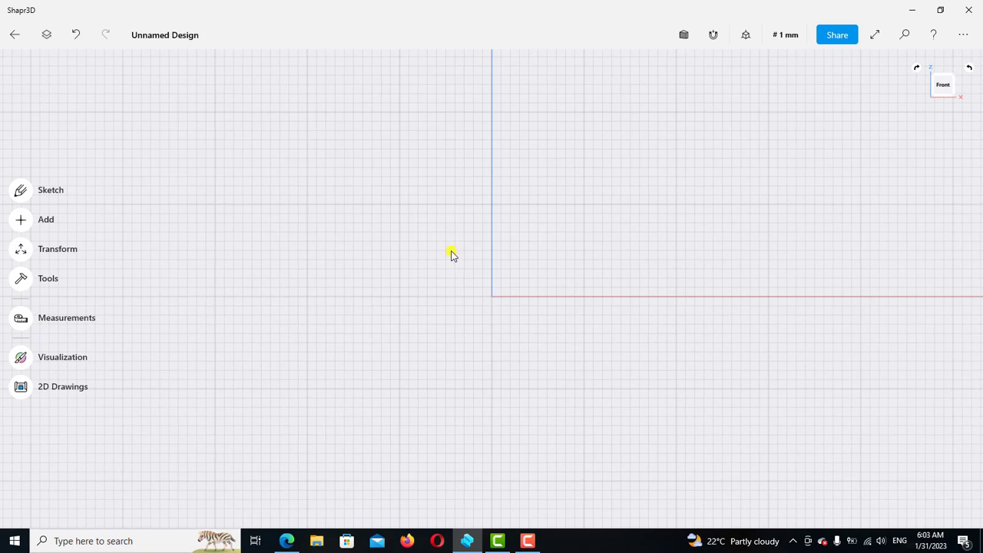
{"action": "left_click", "coordinate": [23, 191]}
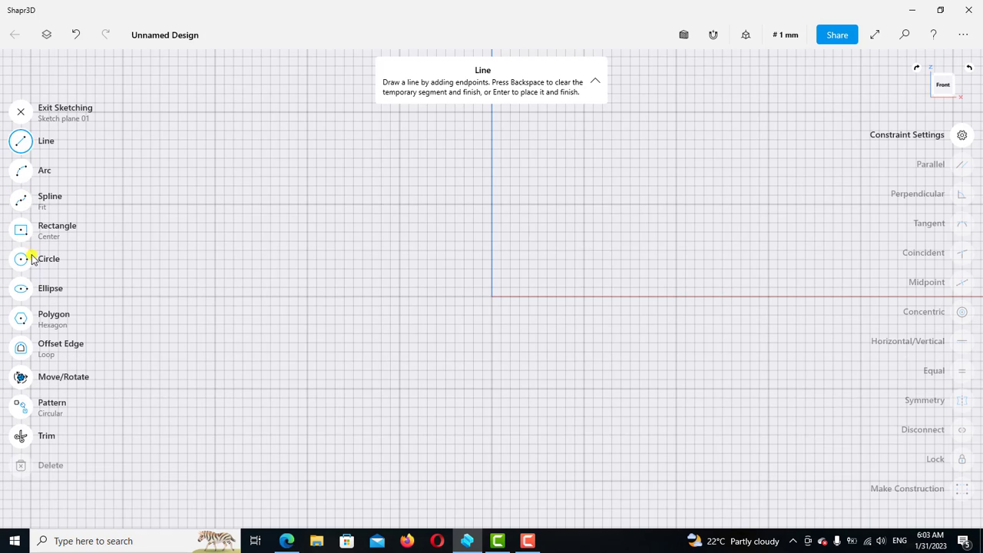
{"action": "left_click", "coordinate": [21, 260]}
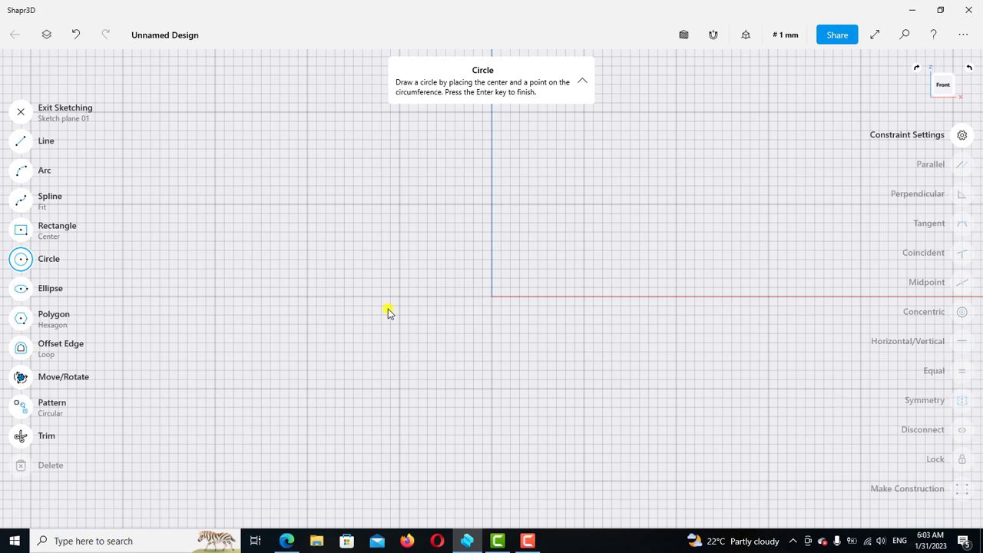
{"action": "left_click", "coordinate": [492, 298]}
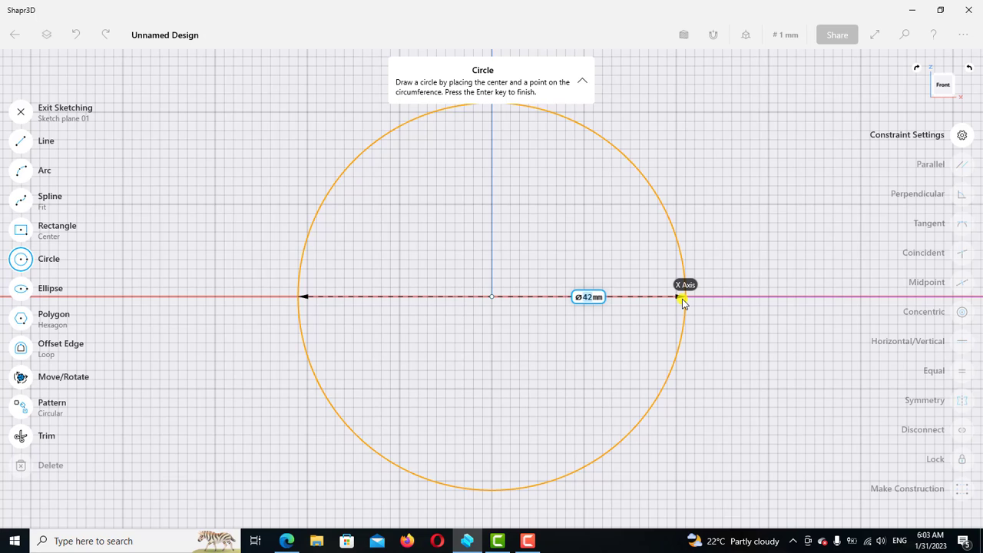
{"action": "type", "text": "72"}
{"action": "key", "text": "Return"}
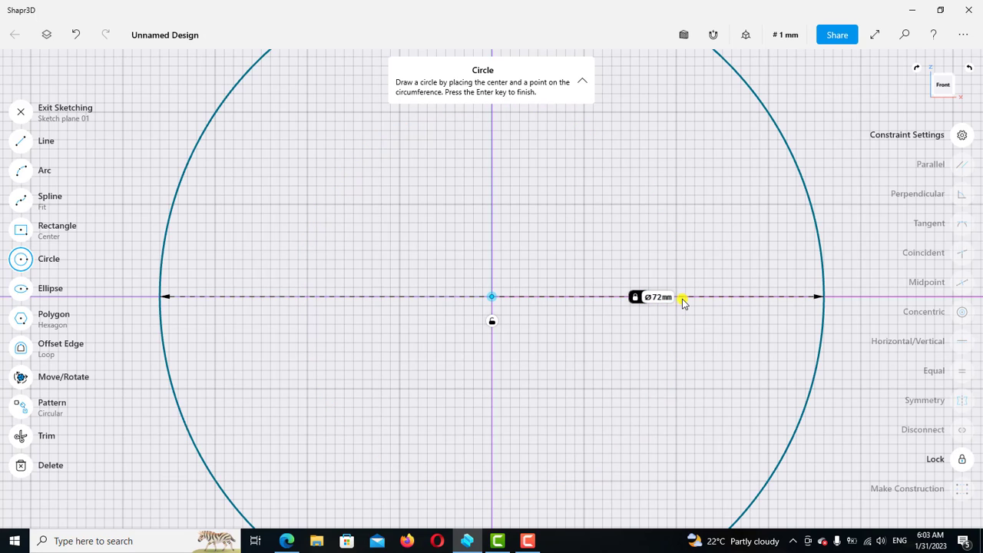
- Sketch a concentric 48 mm diameter circle inside the 72 mm circle
{"action": "left_click", "coordinate": [470, 299]}
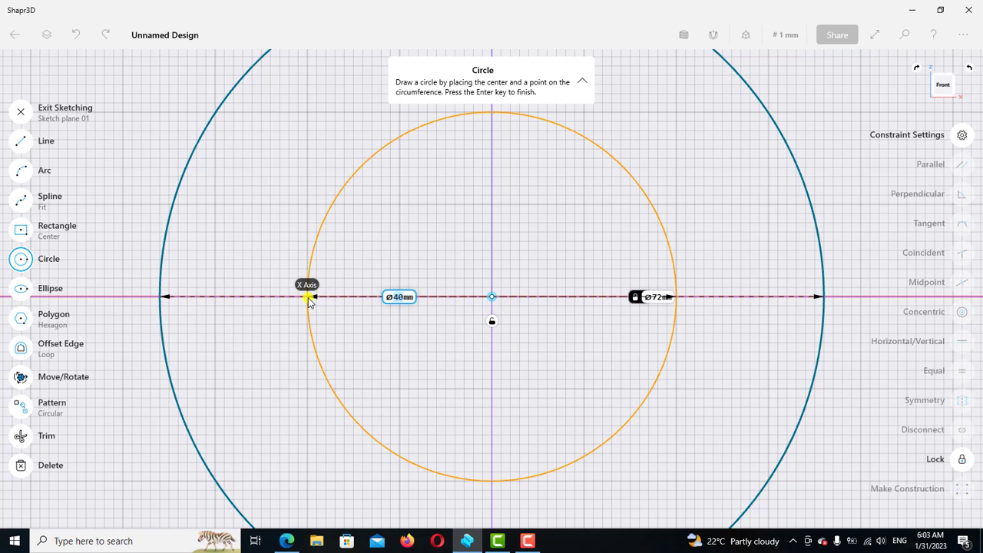
{"action": "type", "text": "48"}
{"action": "key", "text": "Return"}
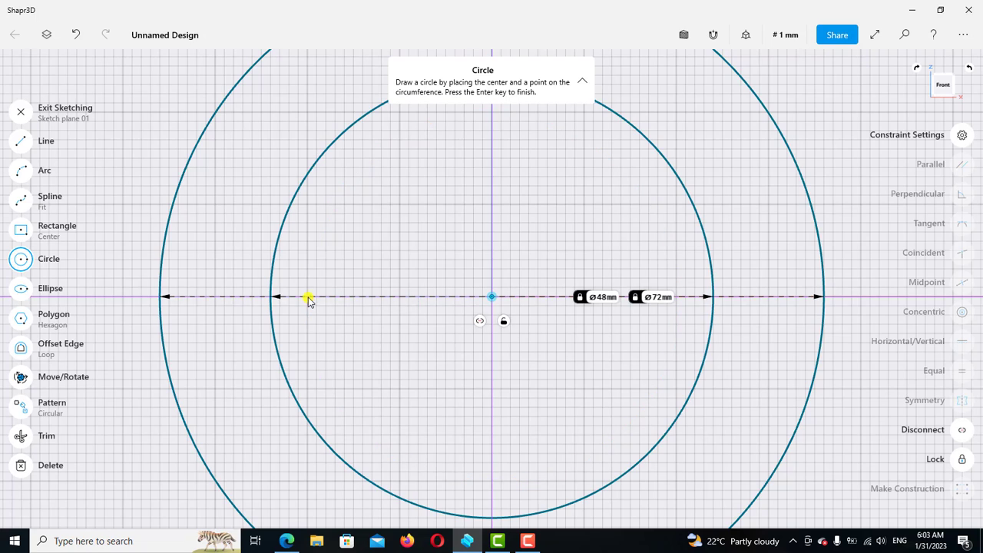
- Draw a horizontal line through the centre, joining opposite sides of the outer circle along the X axis
{"action": "left_click", "coordinate": [20, 142]}
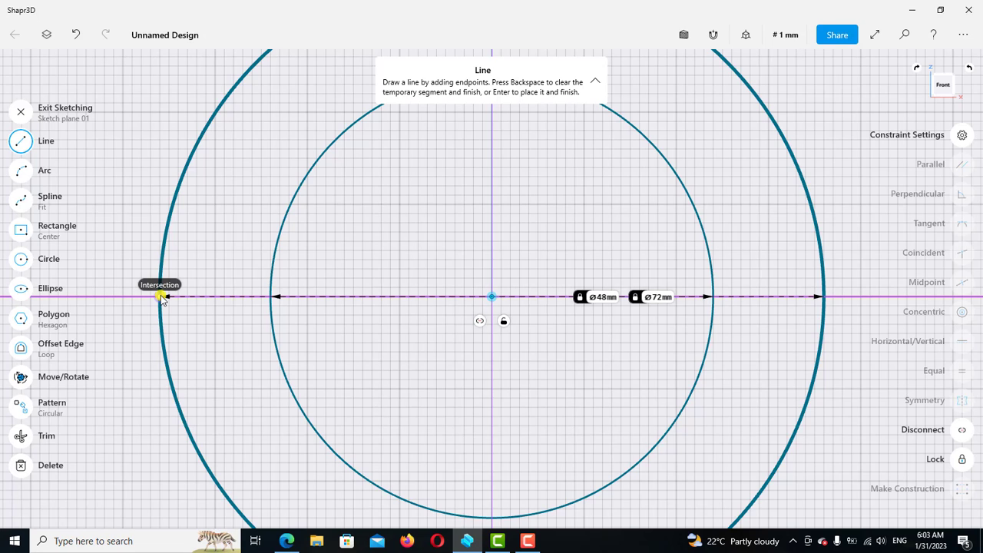
{"action": "mouse_move", "coordinate": [162, 296]}
{"action": "left_mouse_down"}
{"action": "mouse_move", "coordinate": [213, 110]}
{"action": "mouse_move", "coordinate": [233, 93]}
{"action": "left_mouse_up"}
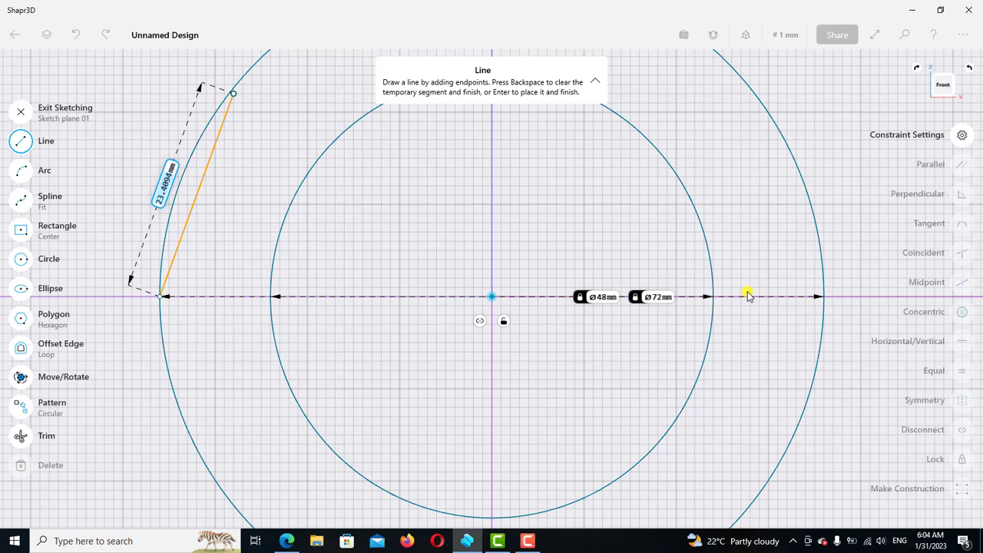
{"action": "left_click_drag", "start_coordinate": [749, 296], "coordinate": [823, 297]}
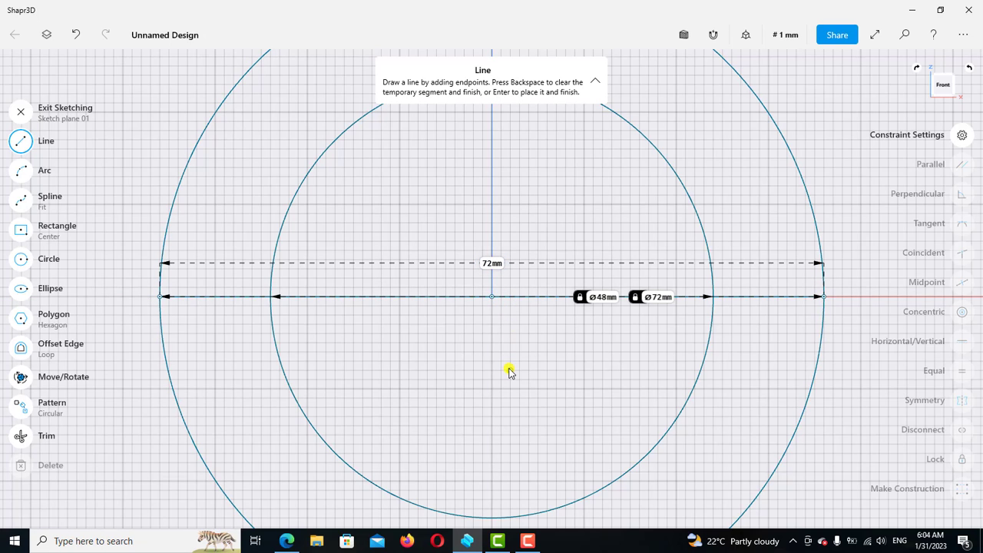
- Trim the lower halves of both circles and the line segment inside the inner circle, and finish the half-ring sketch
{"action": "left_click", "coordinate": [21, 435]}
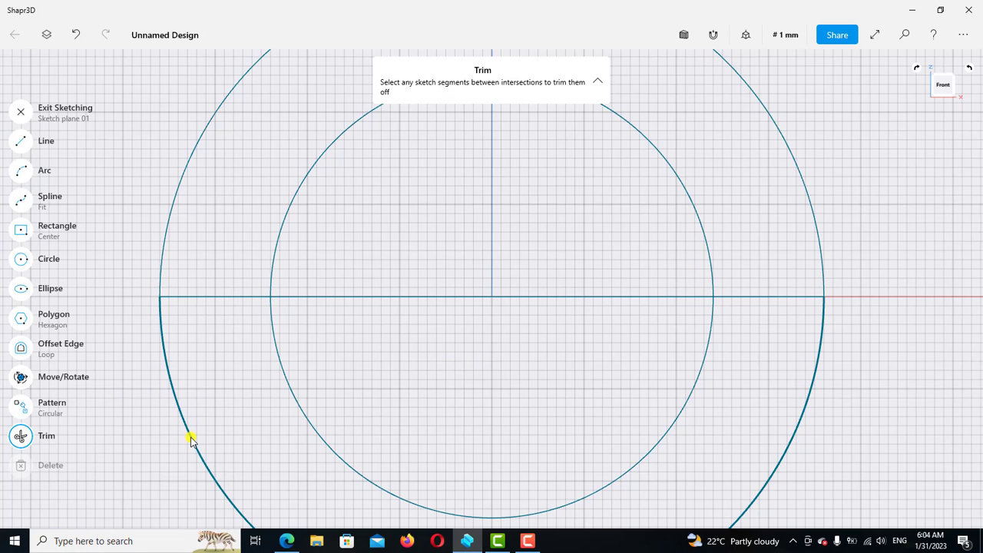
{"action": "left_click", "coordinate": [240, 437]}
{"action": "left_click", "coordinate": [320, 438]}
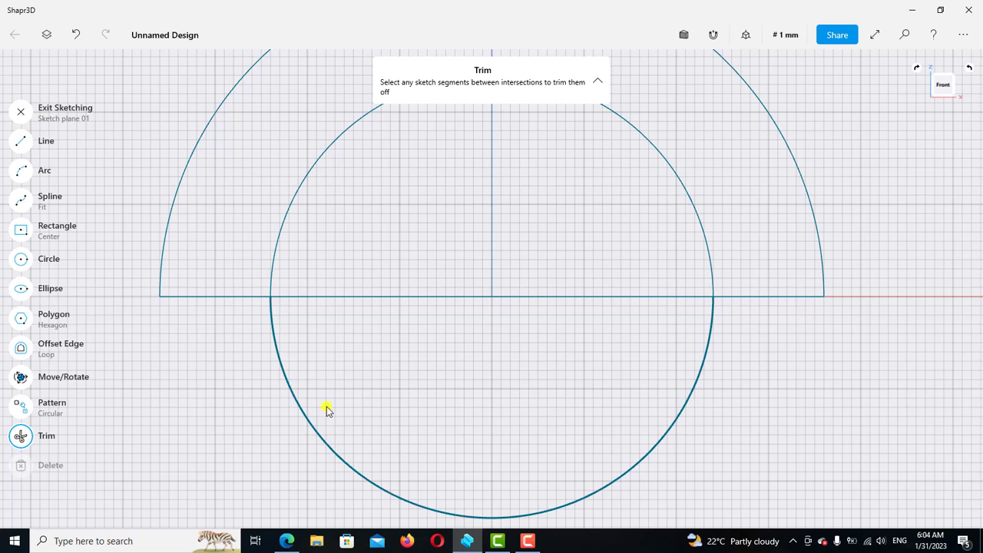
{"action": "left_click", "coordinate": [426, 298]}
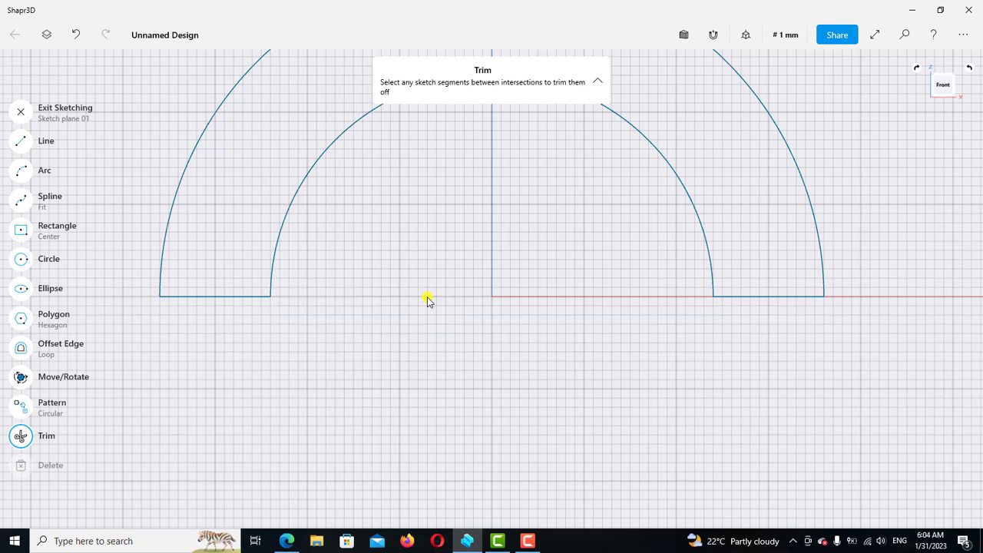
{"action": "left_click", "coordinate": [35, 113]}
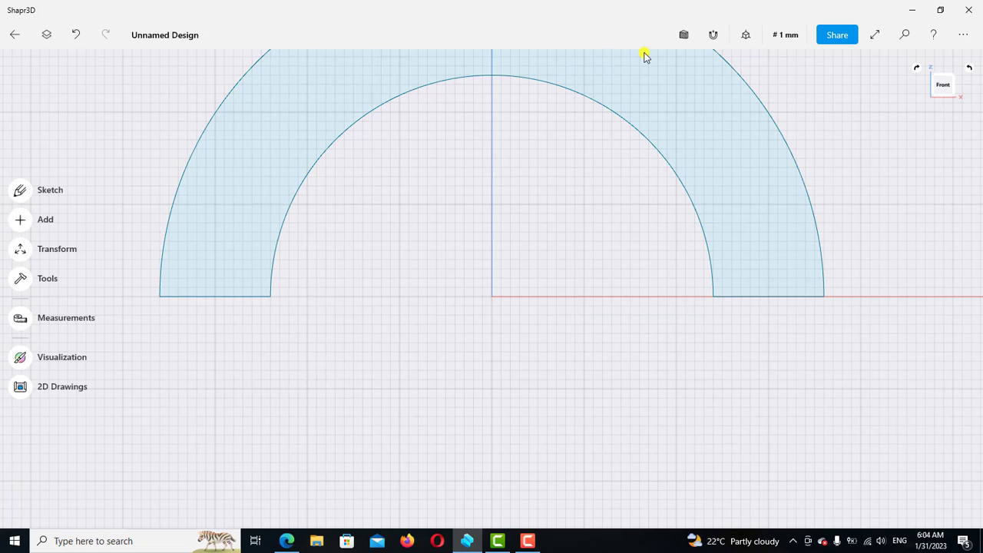
- Extrude the half-ring profile 30 mm toward the front
{"action": "left_click", "coordinate": [746, 35]}
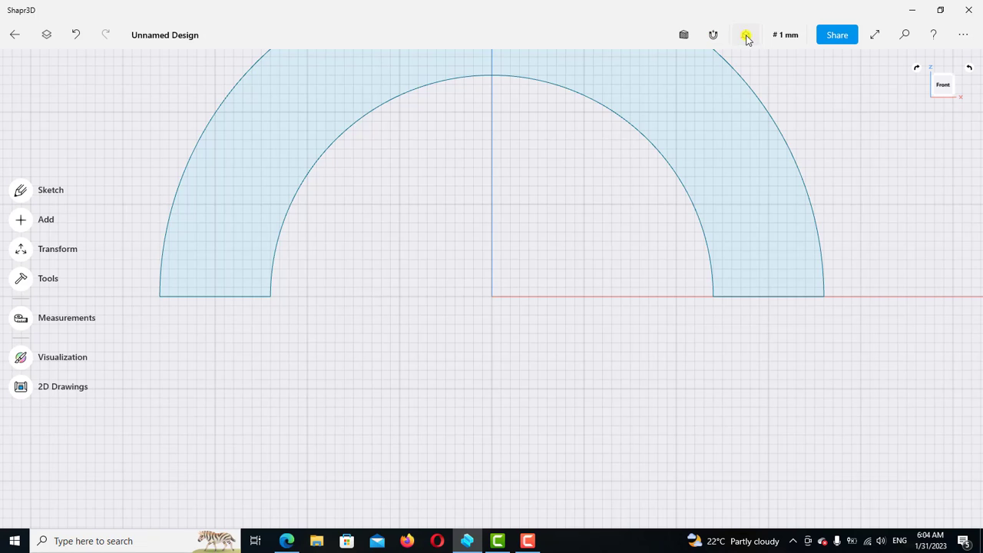
{"action": "left_click", "coordinate": [702, 97]}
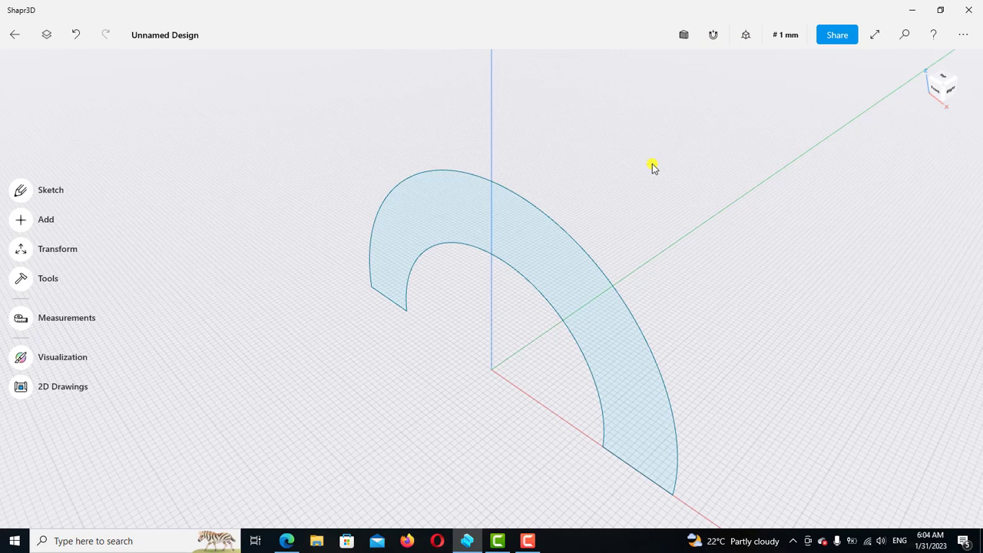
{"action": "left_click", "coordinate": [452, 223]}
{"action": "left_click", "coordinate": [450, 224]}
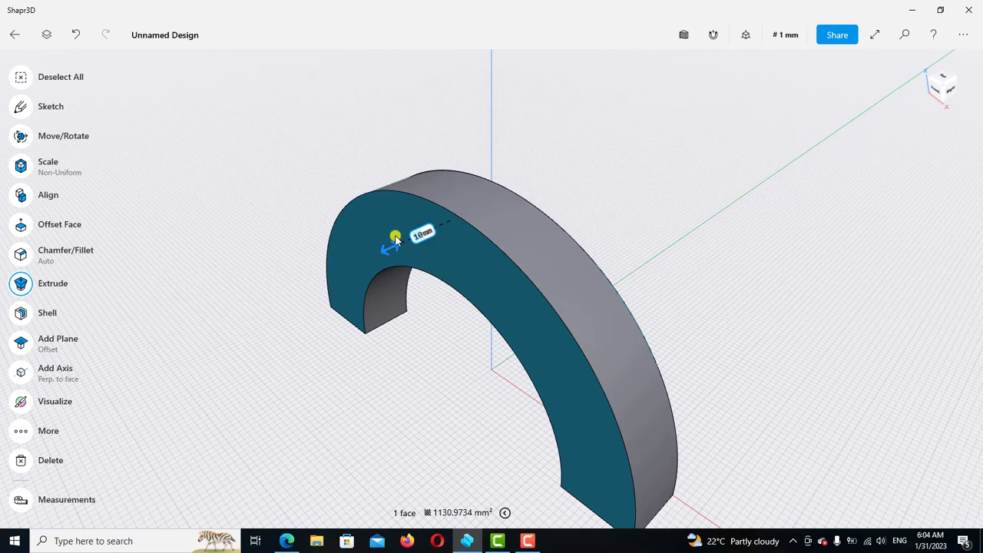
{"action": "left_click", "coordinate": [421, 239]}
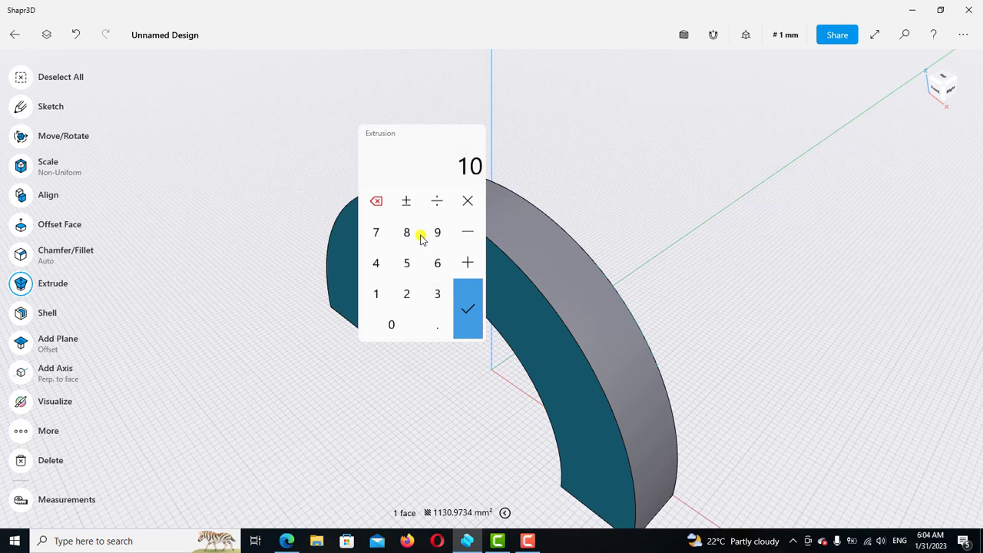
{"action": "left_click", "coordinate": [438, 295]}
{"action": "left_click", "coordinate": [393, 324]}
{"action": "left_click", "coordinate": [466, 318]}
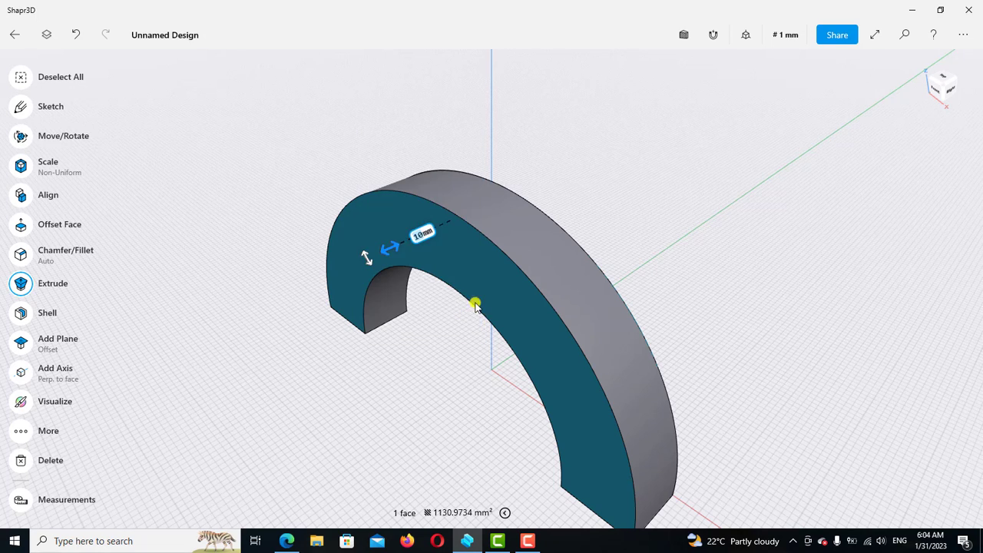
- Offset the half-ring's rear face to give the body a total depth of 60 mm
{"action": "right_click_drag", "start_coordinate": [620, 188], "coordinate": [616, 187]}
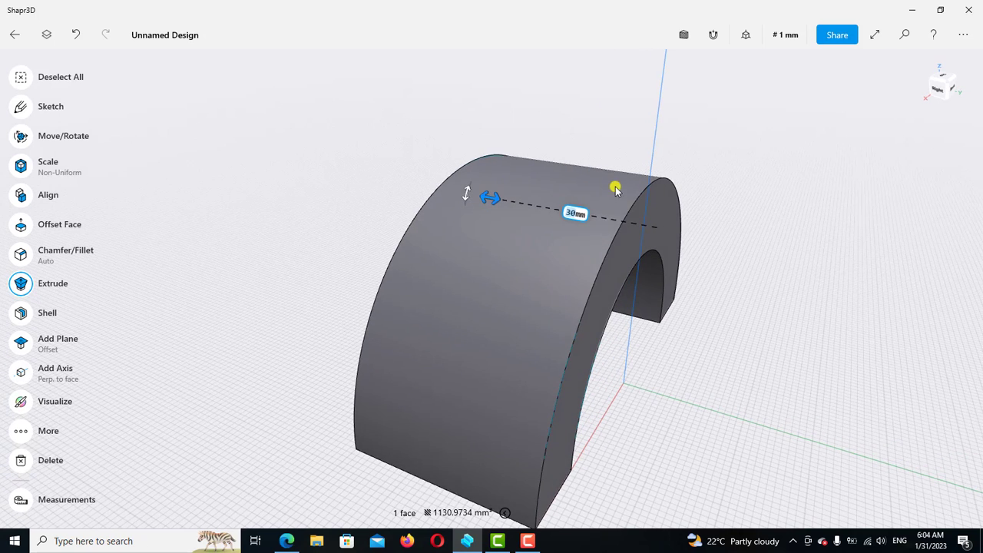
{"action": "left_click", "coordinate": [625, 268]}
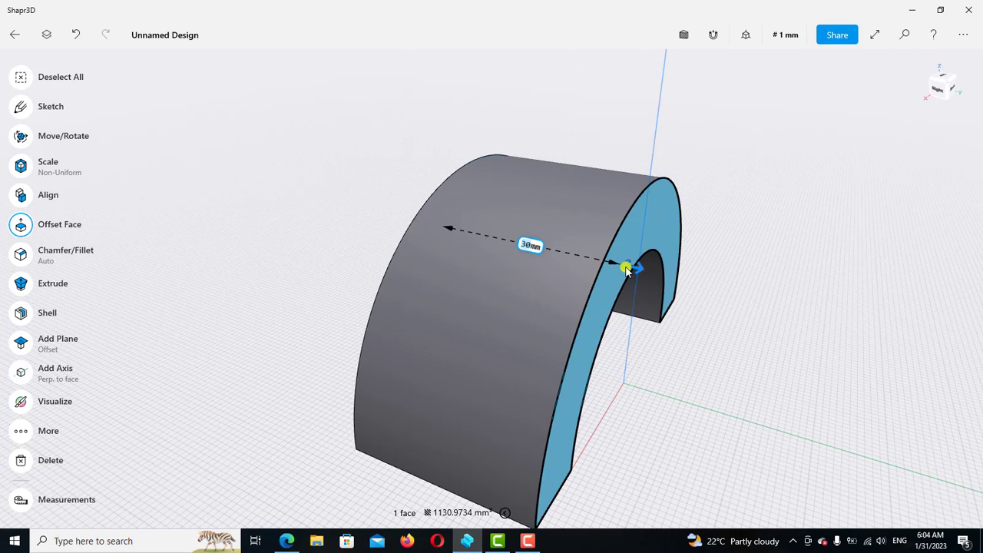
{"action": "left_click_drag", "start_coordinate": [627, 269], "coordinate": [750, 291]}
{"action": "left_click", "coordinate": [590, 258]}
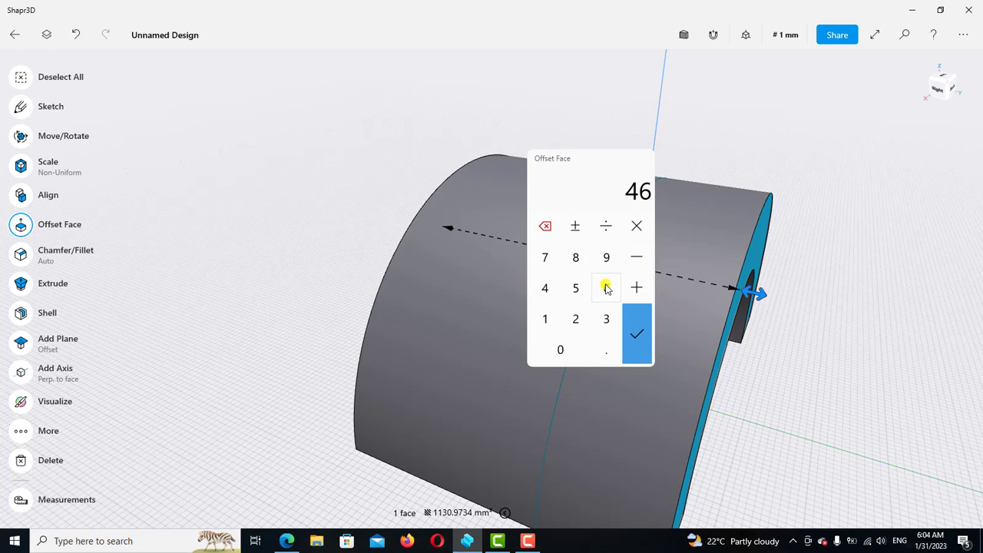
{"action": "left_click", "coordinate": [606, 288]}
{"action": "left_click", "coordinate": [556, 350]}
{"action": "left_click", "coordinate": [630, 336]}
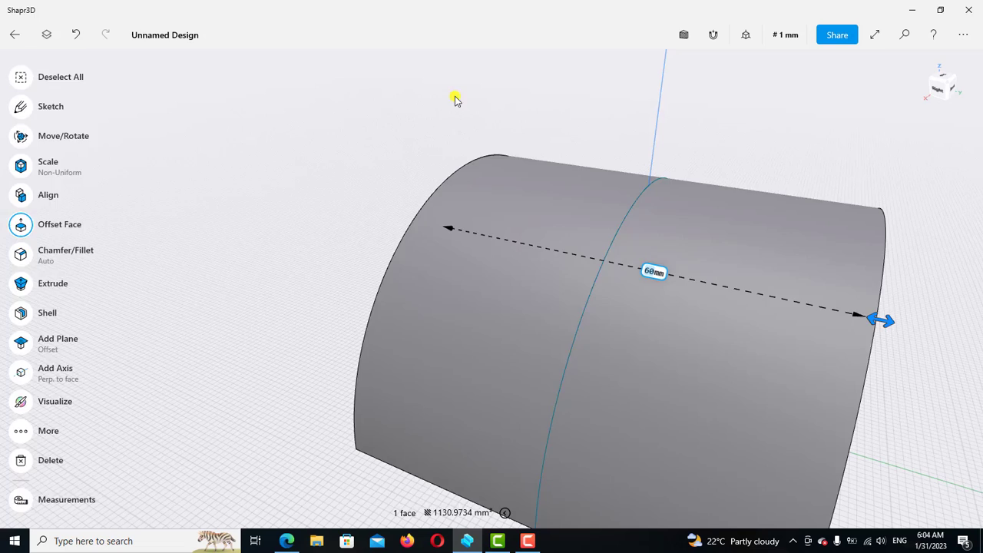
{"action": "left_click", "coordinate": [455, 100]}
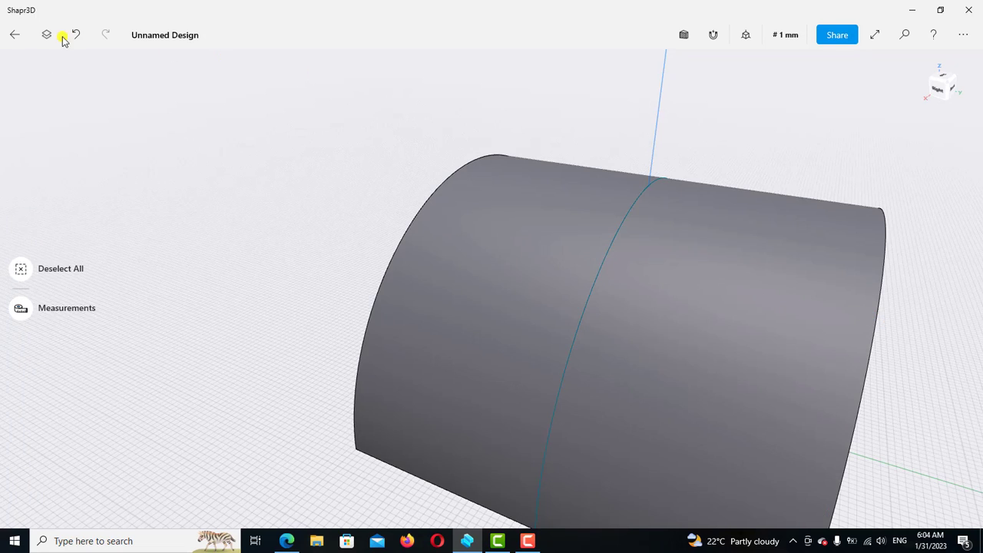
- Hide Sketch plane 01 so only the half-ring body is shown
{"action": "left_click", "coordinate": [46, 35]}
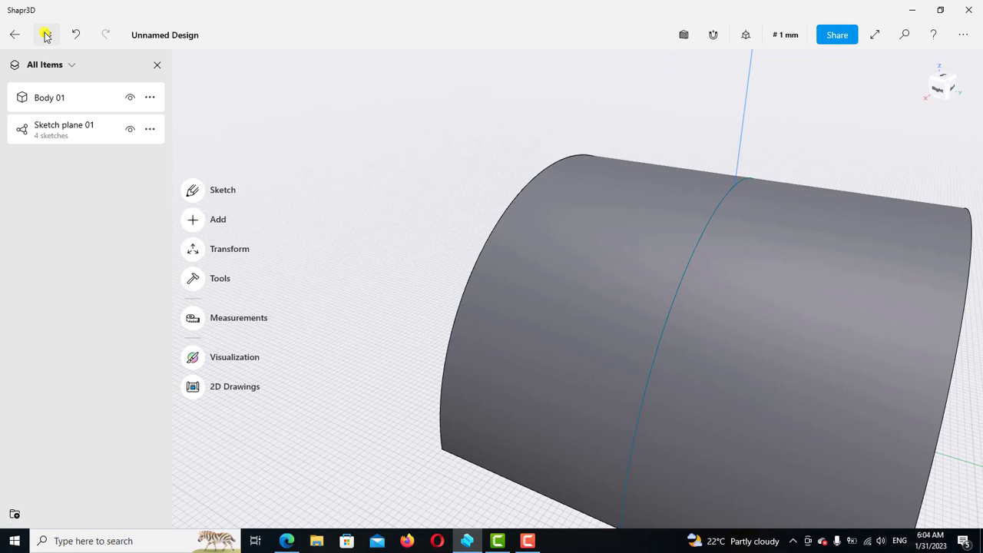
{"action": "left_click", "coordinate": [130, 128]}
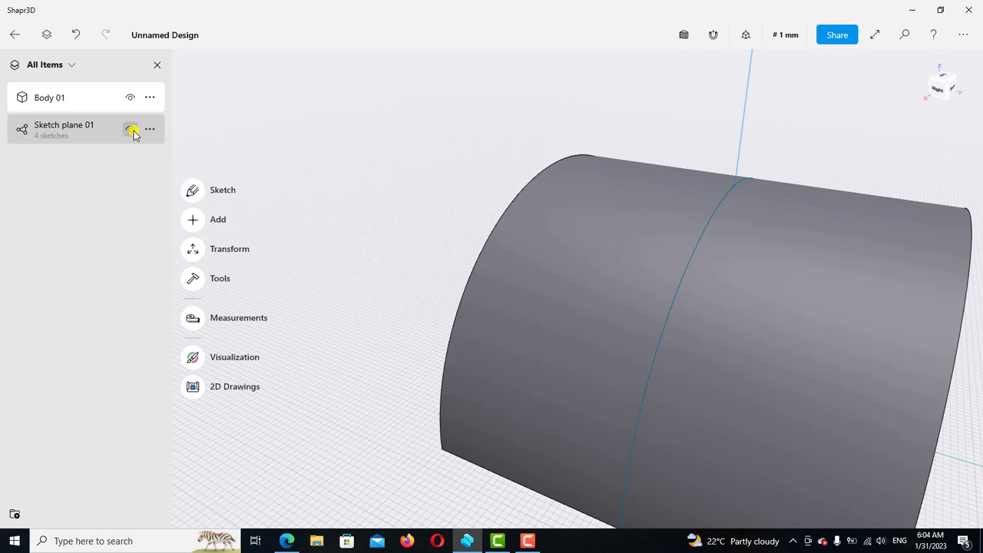
{"action": "left_click", "coordinate": [157, 65]}
{"action": "scroll", "coordinate": [270, 140], "scroll_direction": "down", "scroll_amount": 4}
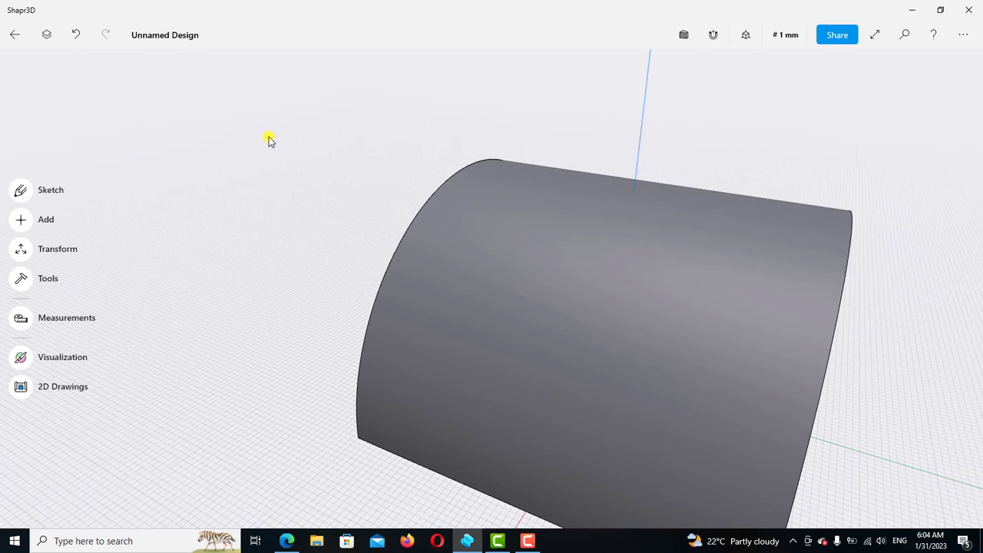
{"action": "middle_click_drag", "start_coordinate": [270, 141], "coordinate": [247, 113]}
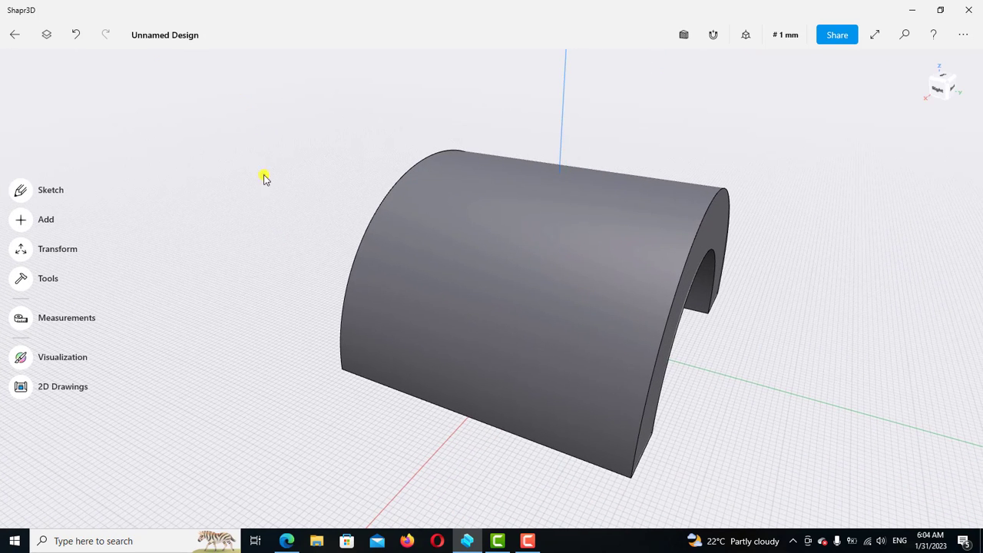
- Check the Exercise 26 PDF drawing in Edge, return to Shapr3D and turn on hidden edges with the half-ring viewed from the top
{"action": "left_click", "coordinate": [287, 541]}
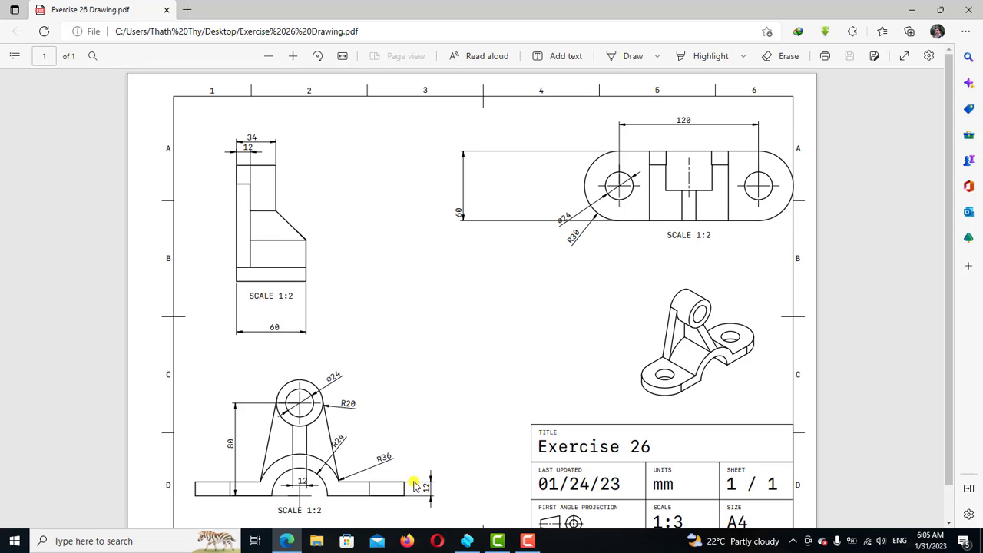
{"action": "left_click", "coordinate": [467, 541]}
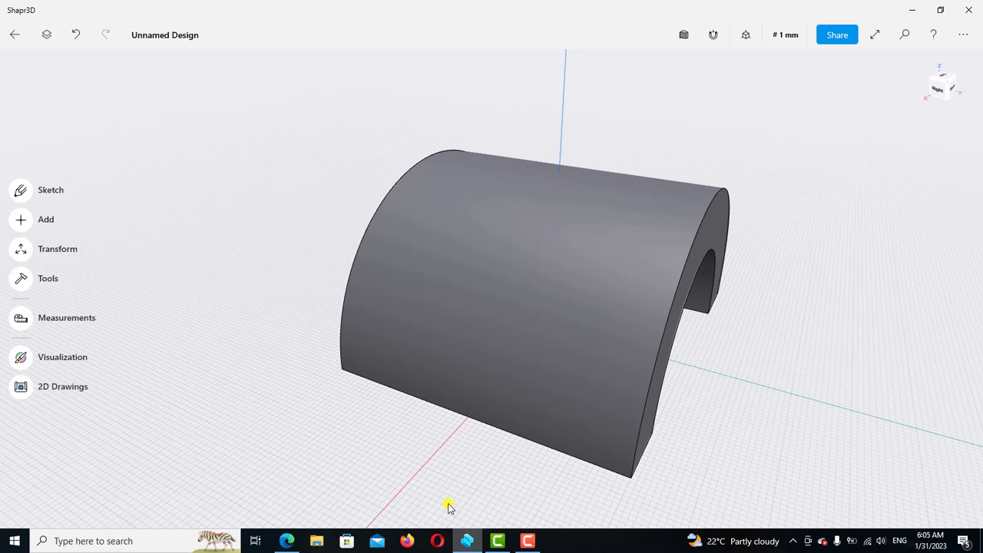
{"action": "left_click", "coordinate": [944, 81]}
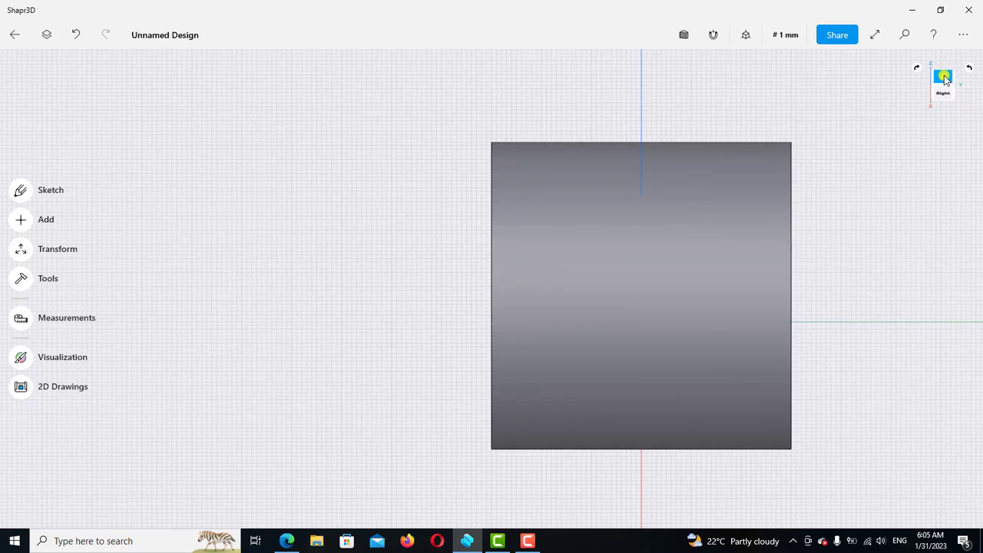
{"action": "left_click", "coordinate": [944, 80]}
{"action": "middle_click_drag", "start_coordinate": [798, 225], "coordinate": [792, 278]}
{"action": "scroll", "coordinate": [771, 236], "scroll_direction": "up", "scroll_amount": 1}
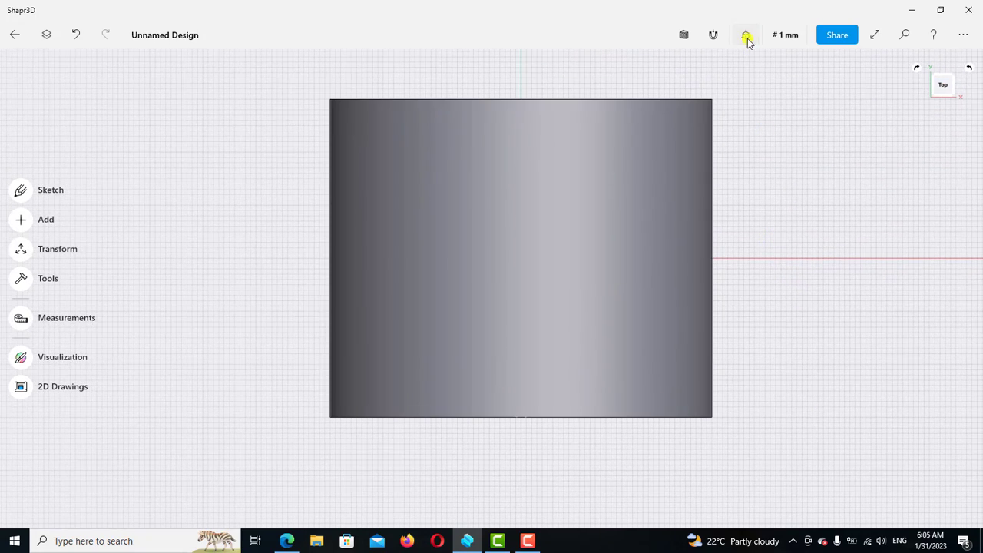
{"action": "left_click", "coordinate": [746, 37]}
{"action": "left_click", "coordinate": [651, 69]}
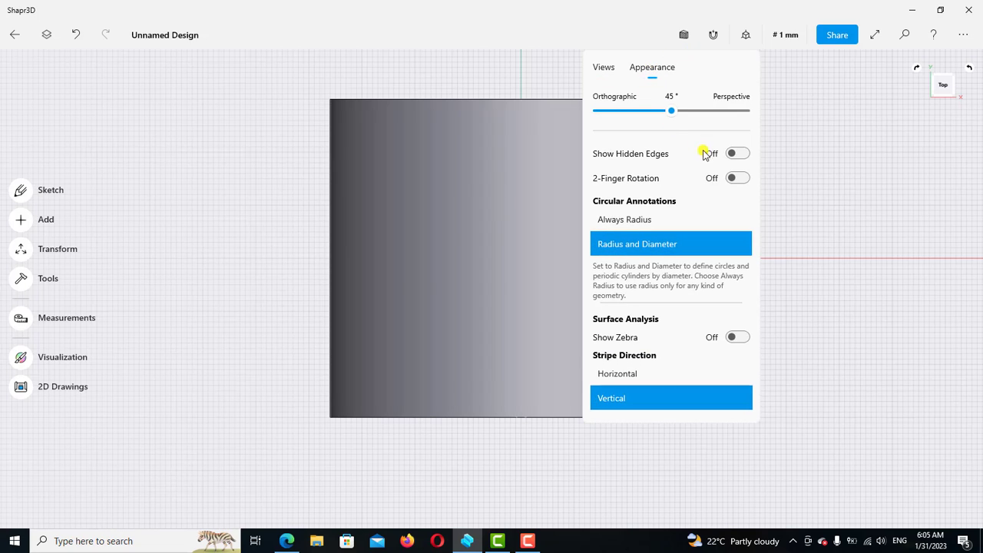
{"action": "left_click", "coordinate": [739, 153]}
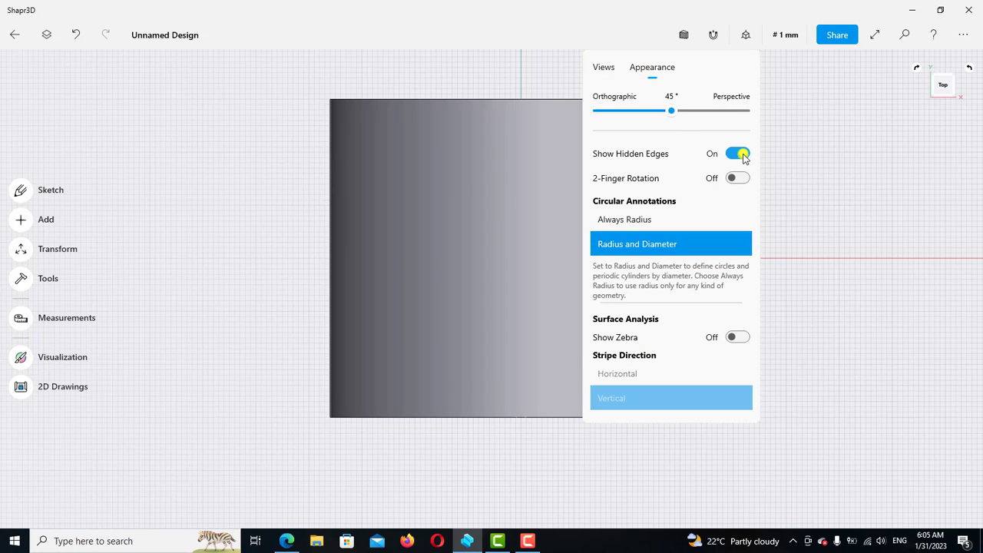
{"action": "left_click", "coordinate": [444, 84]}
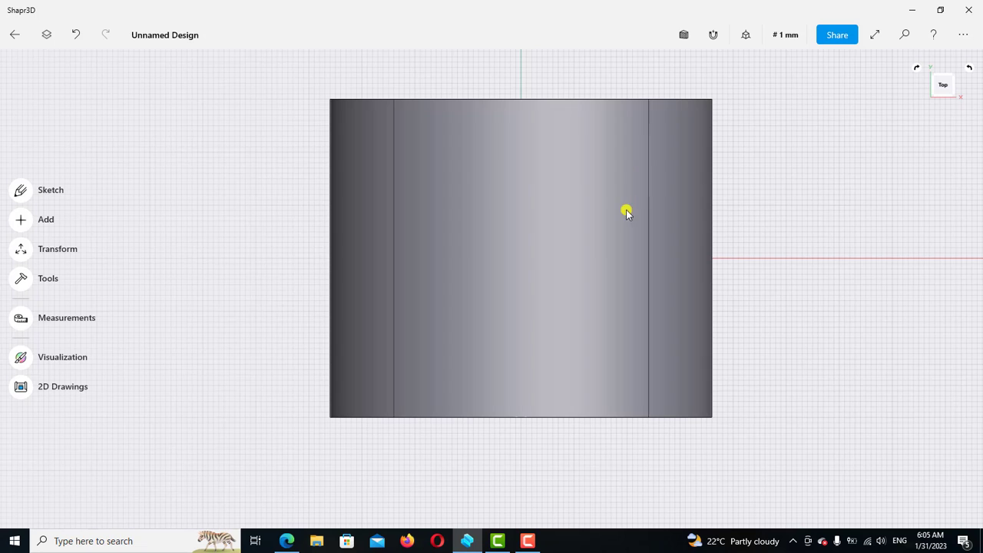
- Start a sketch on the top plane and draw a horizontal line about 56 mm long from the origin along the positive X axis
{"action": "scroll", "coordinate": [625, 209], "scroll_direction": "down", "scroll_amount": 2}
{"action": "middle_click_drag", "start_coordinate": [624, 210], "coordinate": [532, 209]}
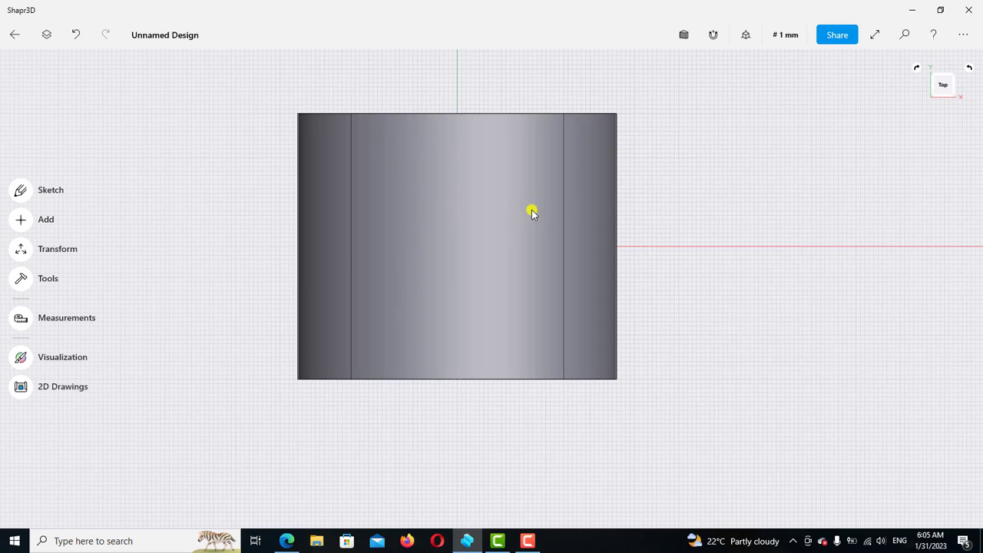
{"action": "left_click", "coordinate": [21, 192]}
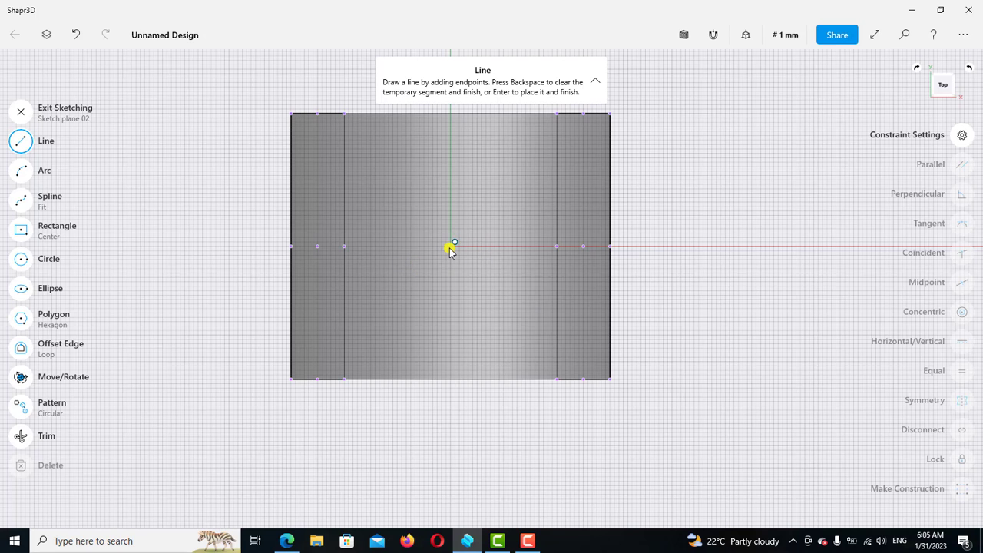
{"action": "scroll", "coordinate": [451, 252], "scroll_direction": "up", "scroll_amount": 3}
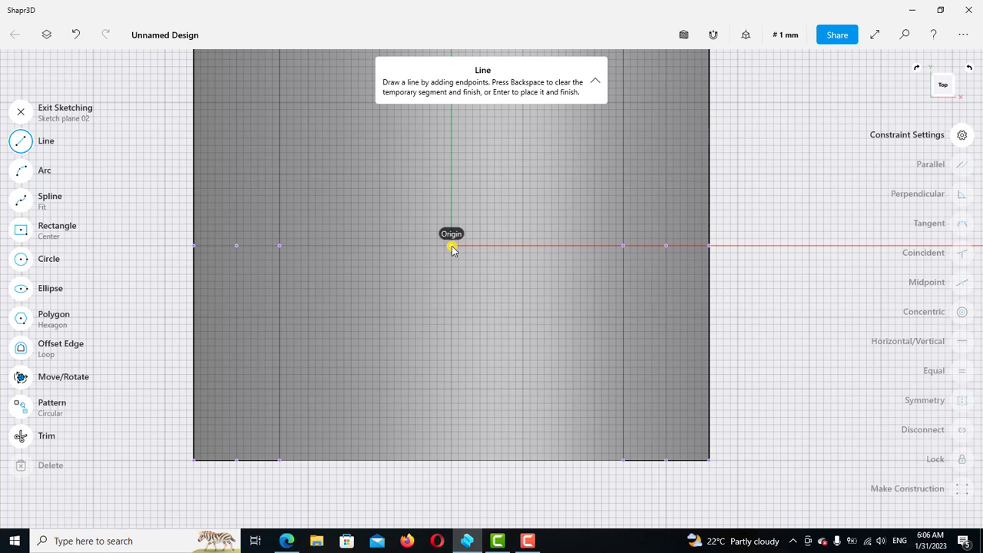
{"action": "left_click", "coordinate": [452, 246]}
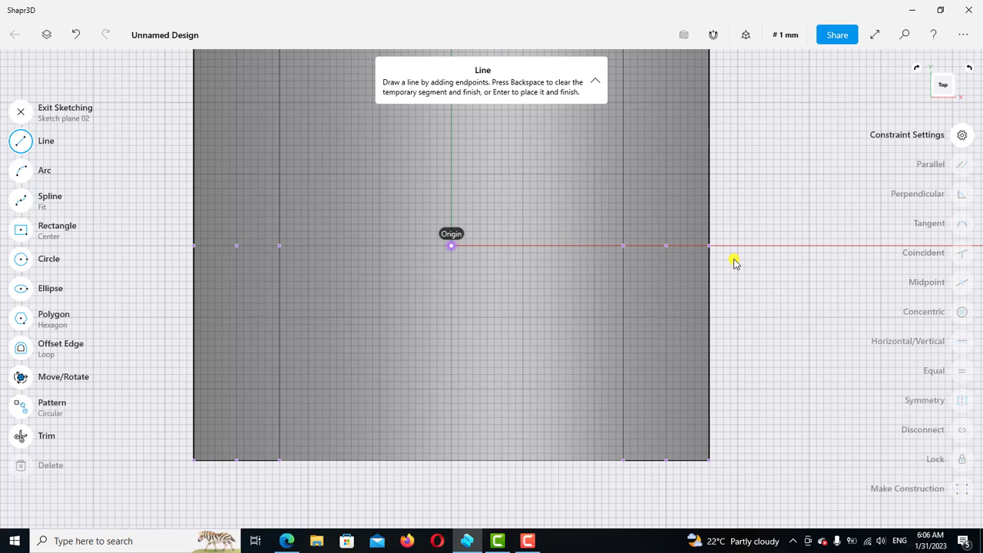
{"action": "left_click", "coordinate": [853, 246]}
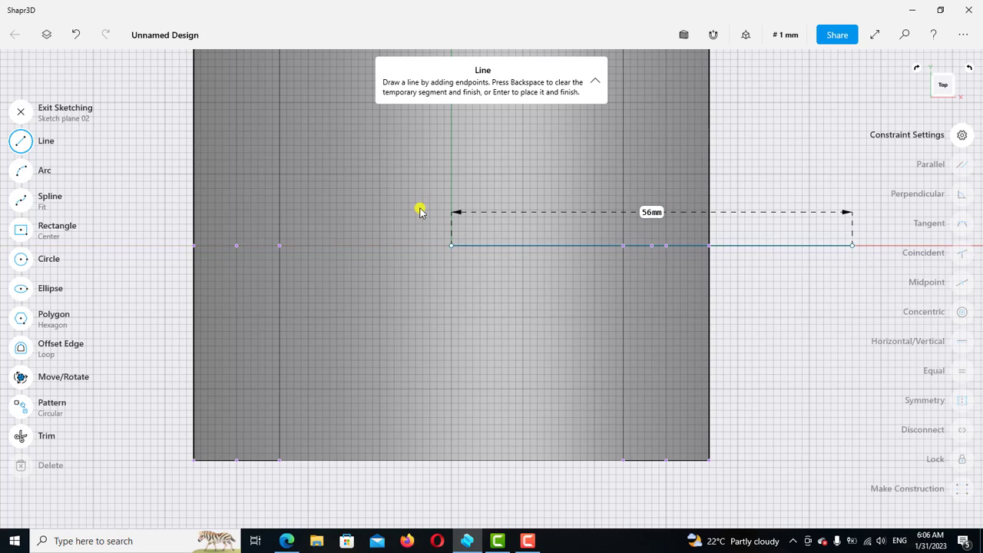
{"action": "left_click", "coordinate": [20, 140]}
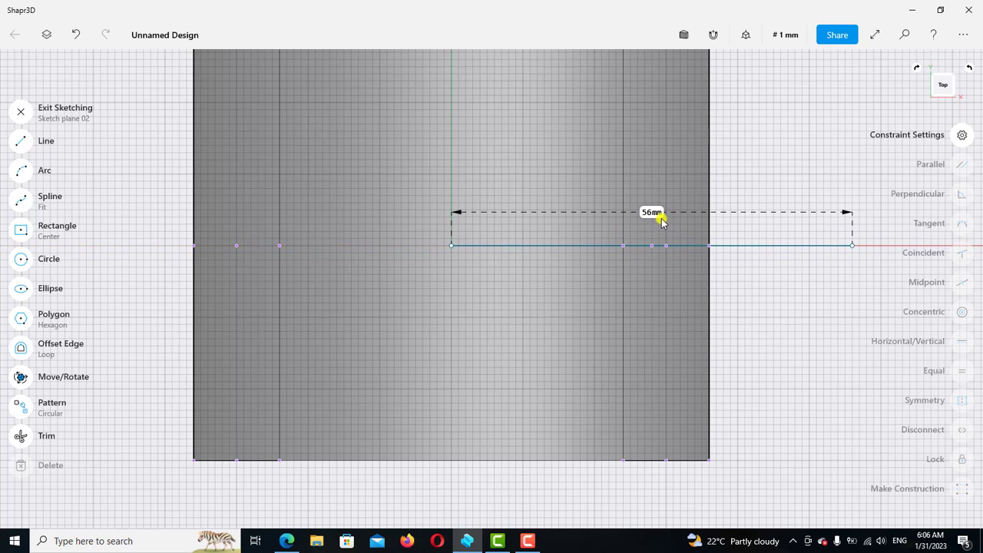
- Set the horizontal line's length to 60 mm
{"action": "left_click", "coordinate": [651, 212]}
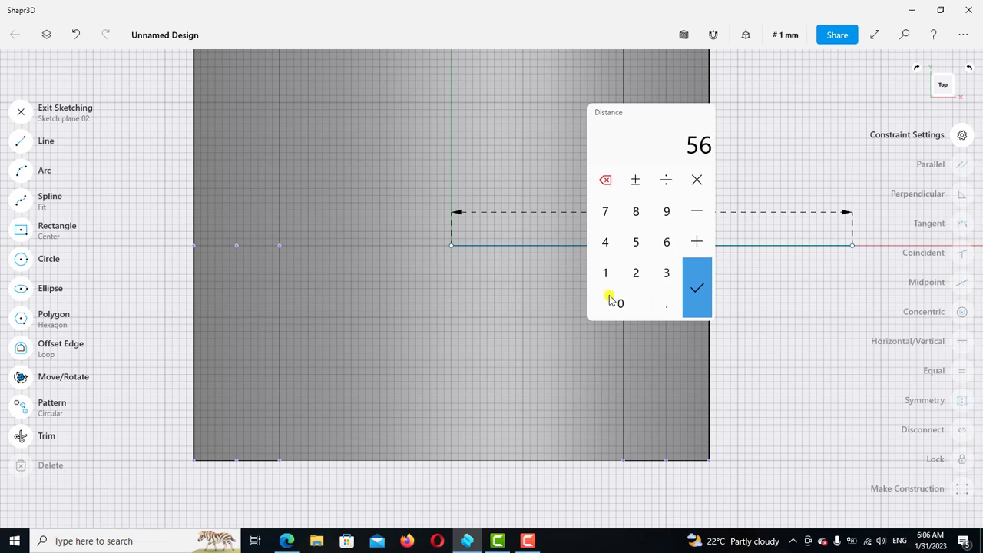
{"action": "left_click", "coordinate": [667, 242]}
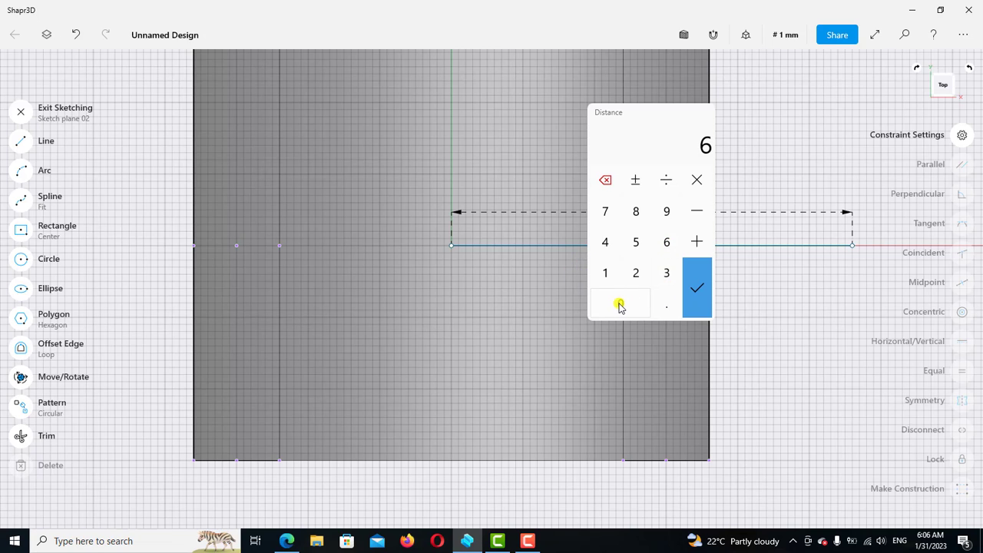
{"action": "left_click", "coordinate": [621, 303]}
{"action": "left_click", "coordinate": [696, 287]}
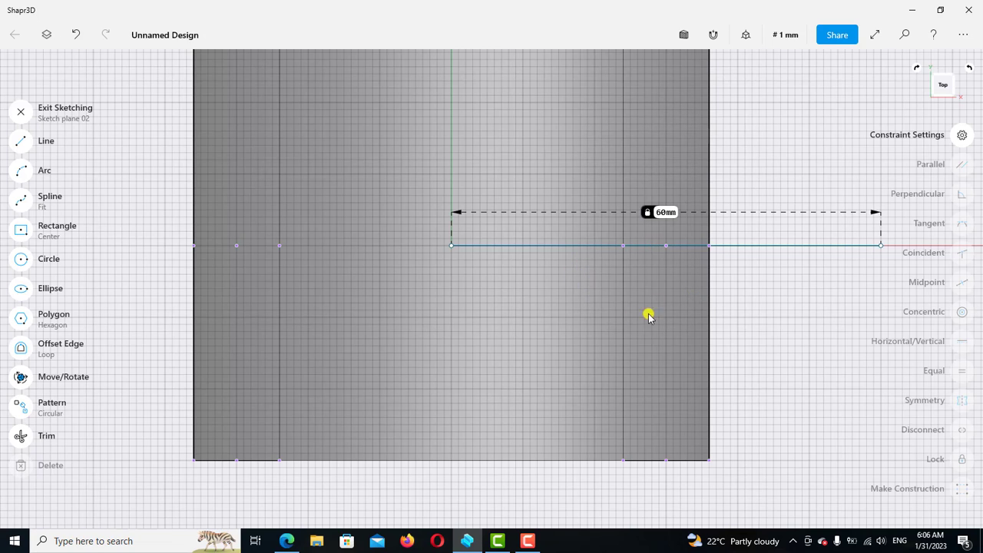
- Lock the 60 mm line and convert it to construction geometry
{"action": "left_click", "coordinate": [771, 246]}
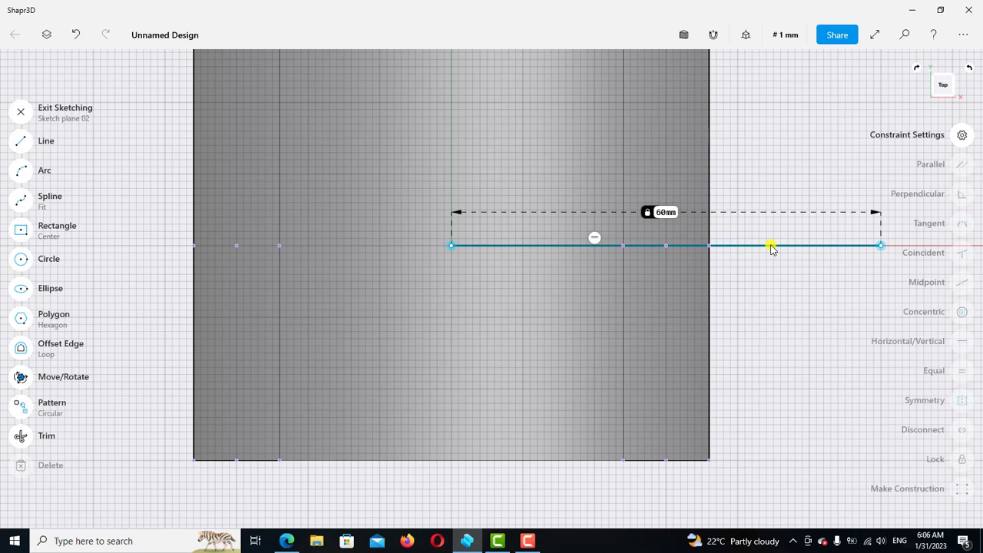
{"action": "left_click", "coordinate": [963, 459]}
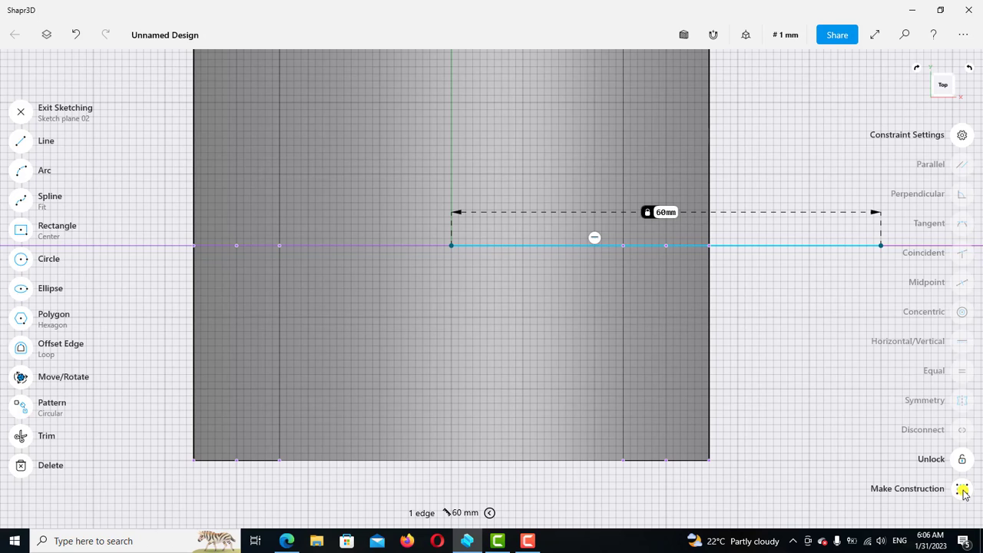
{"action": "left_click", "coordinate": [964, 490]}
- Draw a 60 mm diameter circle centred on the construction line's outer endpoint
{"action": "scroll", "coordinate": [686, 335], "scroll_direction": "down", "scroll_amount": 2}
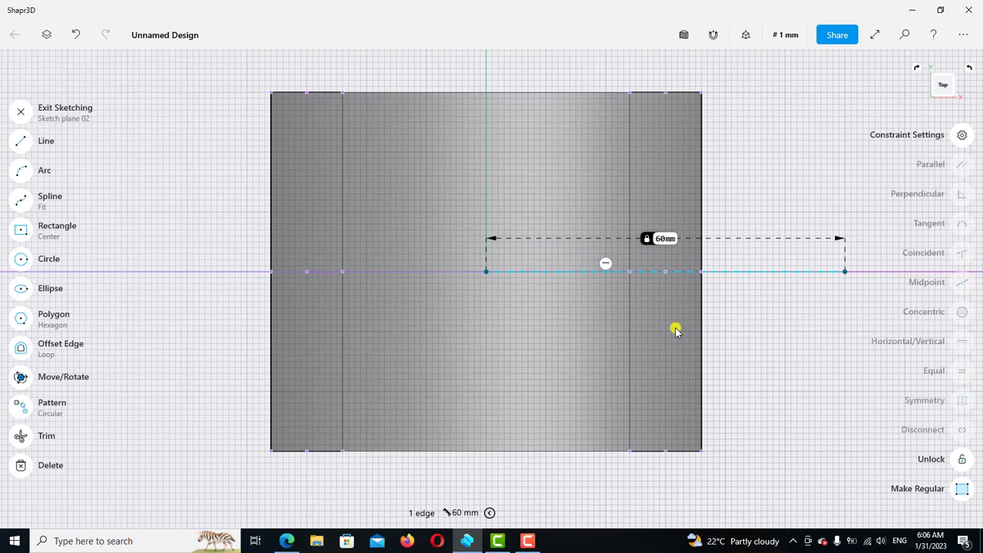
{"action": "middle_click_drag", "start_coordinate": [674, 331], "coordinate": [589, 319]}
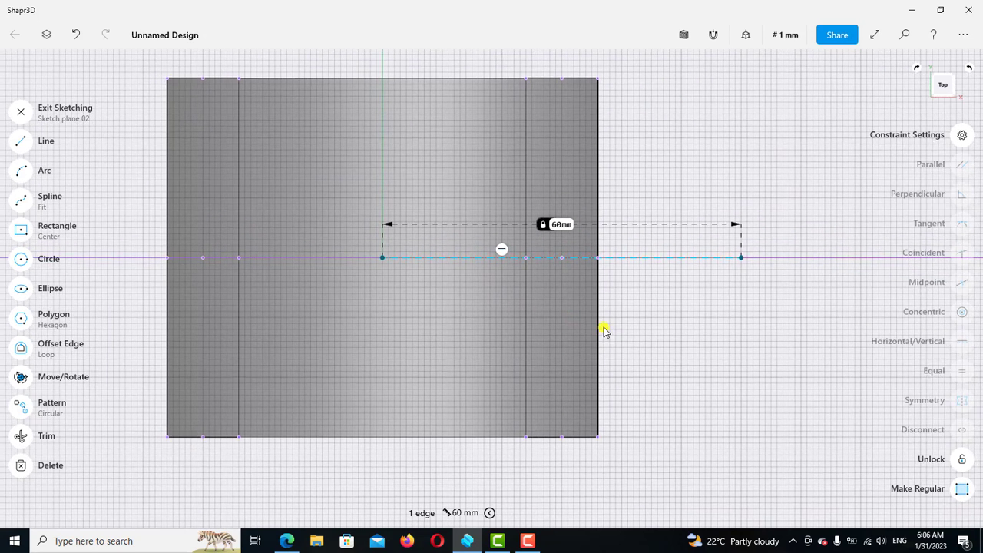
{"action": "scroll", "coordinate": [593, 263], "scroll_direction": "up", "scroll_amount": 3}
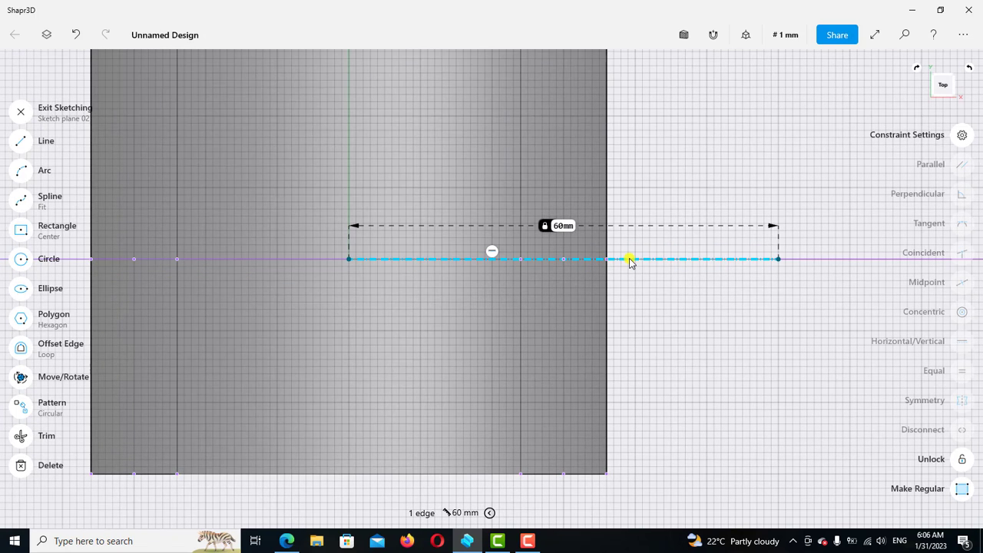
{"action": "left_click", "coordinate": [21, 259]}
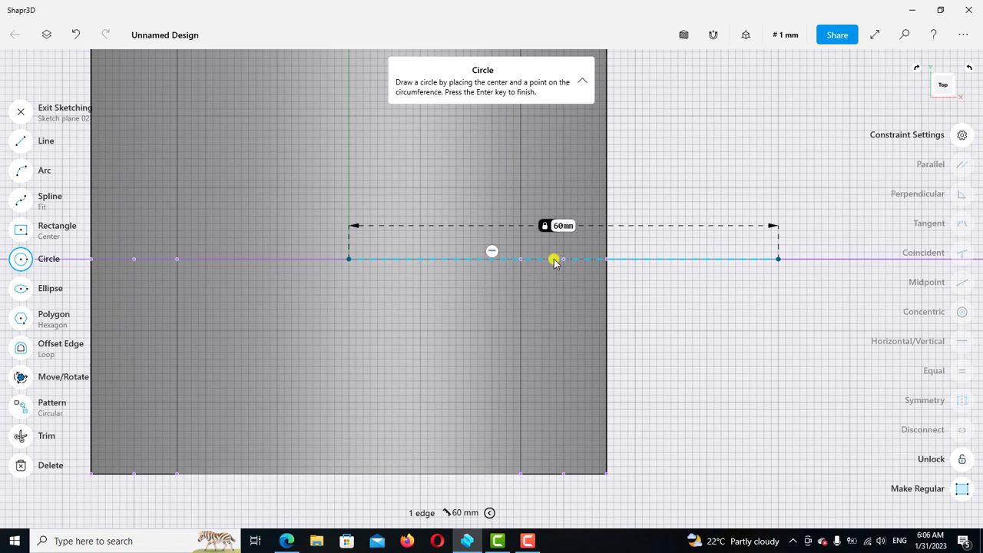
{"action": "left_click", "coordinate": [778, 259]}
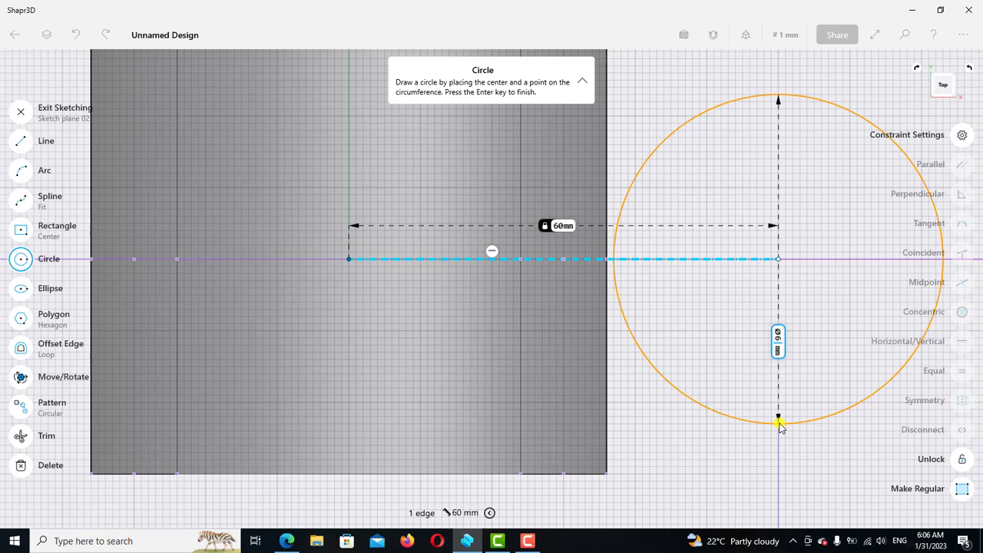
{"action": "type", "text": "60"}
{"action": "key", "text": "Return"}
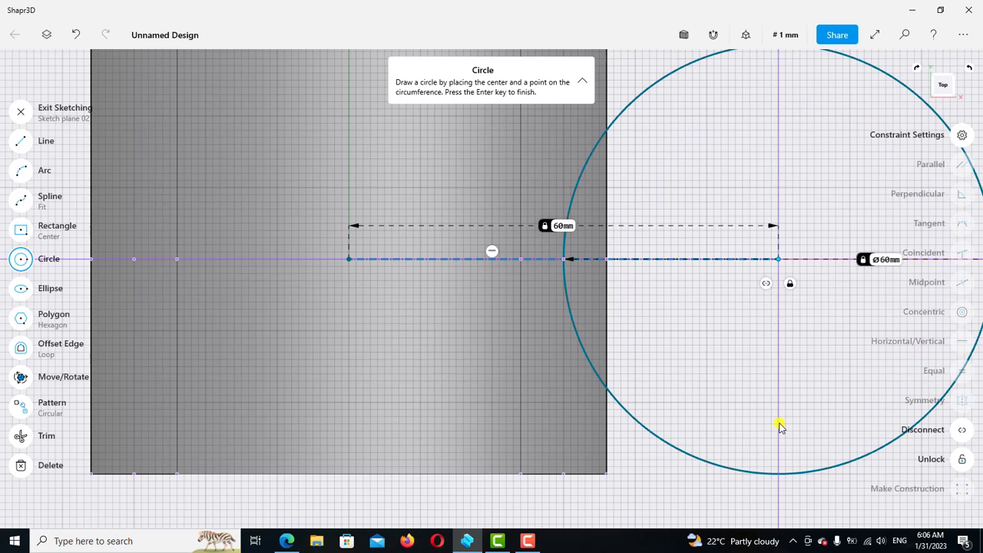
- Add a concentric 24 mm diameter circle at the same centre for the flange hole
{"action": "left_click", "coordinate": [778, 259]}
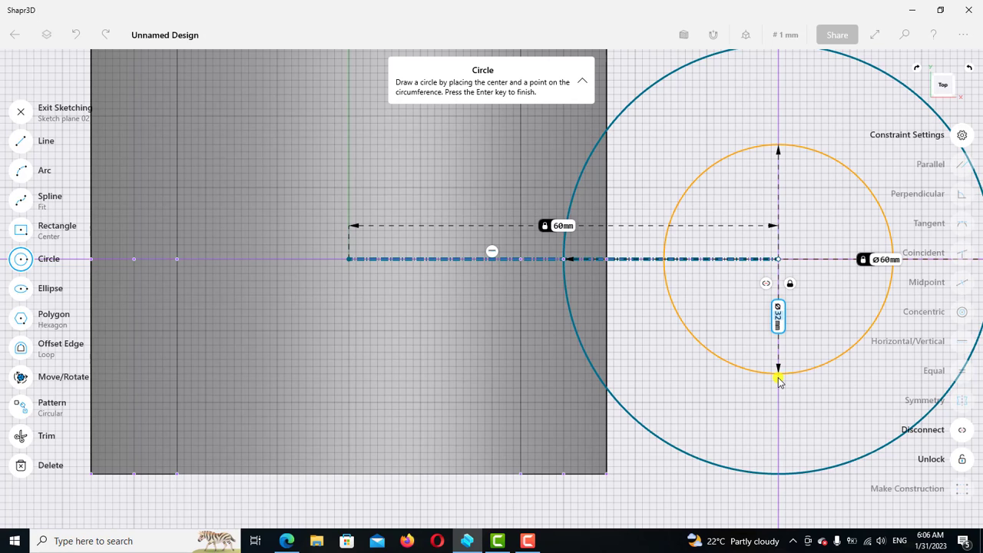
{"action": "type", "text": "24"}
{"action": "key", "text": "Return"}
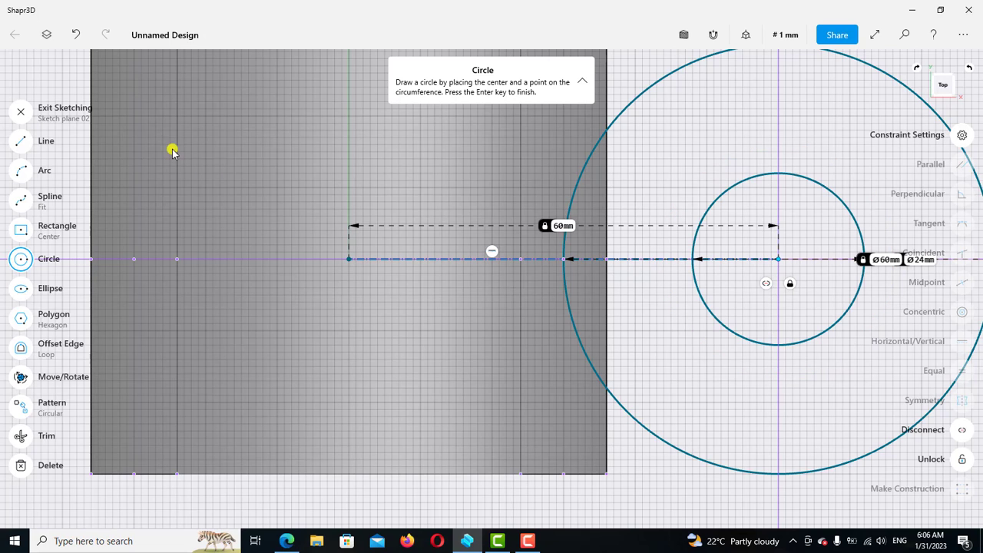
{"action": "left_click", "coordinate": [20, 258]}
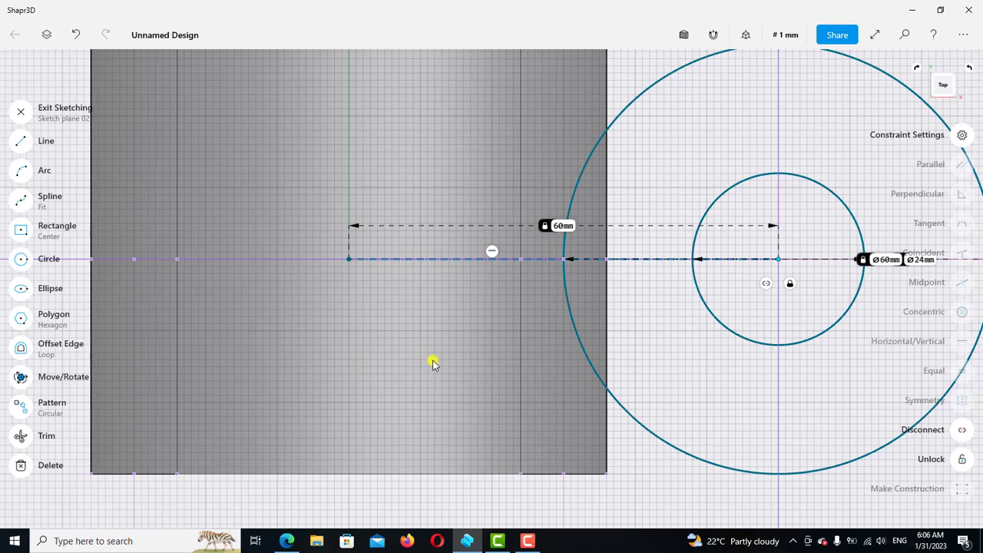
- Draw a 36 mm horizontal line from the rear end of the half-ring's inner edge to the rearmost point of the 60 mm circle
{"action": "scroll", "coordinate": [399, 362], "scroll_direction": "down", "scroll_amount": 3}
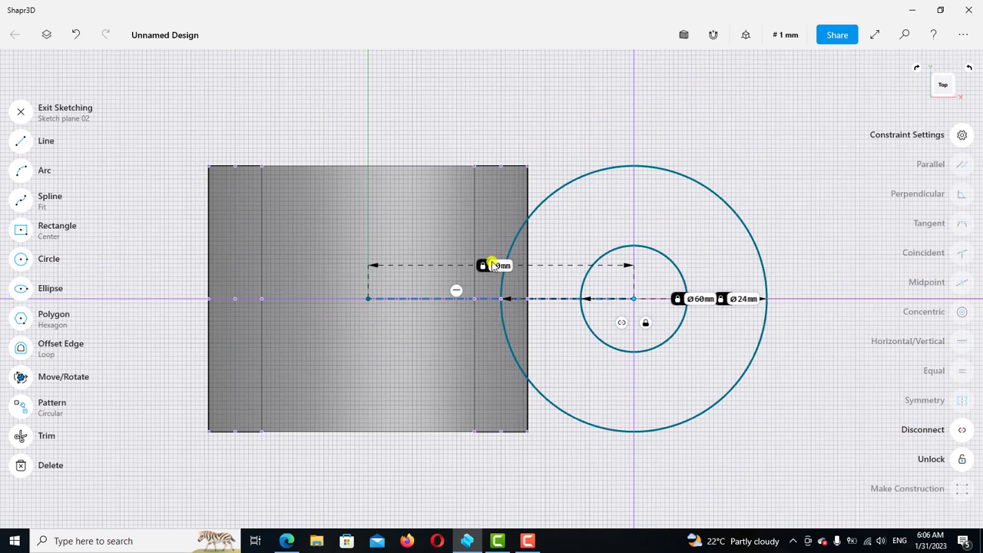
{"action": "left_click", "coordinate": [21, 141]}
{"action": "scroll", "coordinate": [499, 164], "scroll_direction": "up", "scroll_amount": 3}
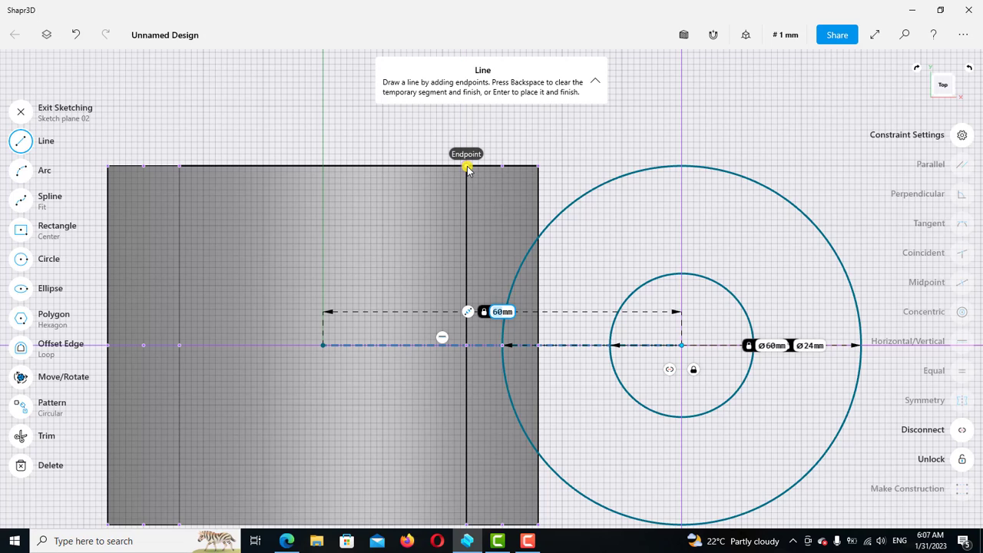
{"action": "left_click", "coordinate": [466, 166]}
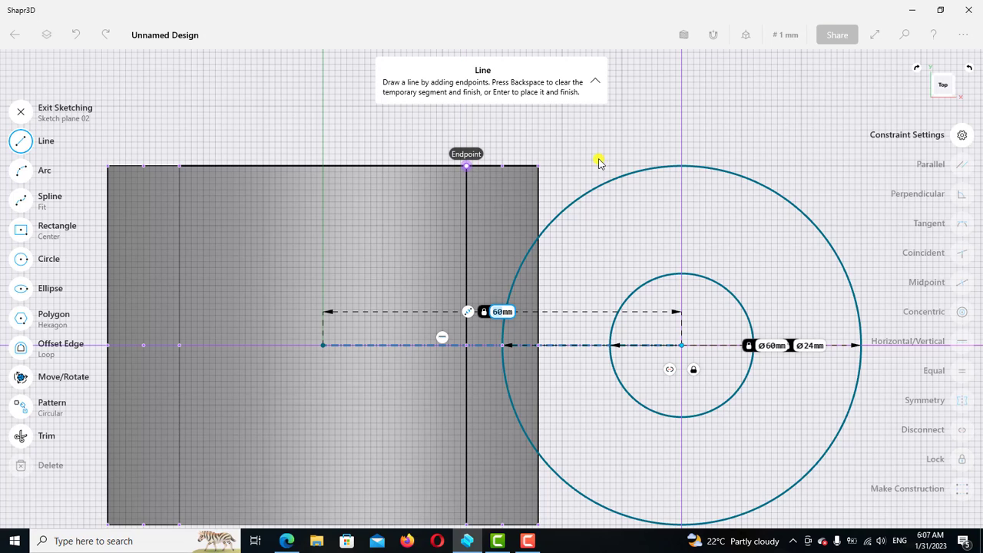
{"action": "left_click", "coordinate": [682, 166]}
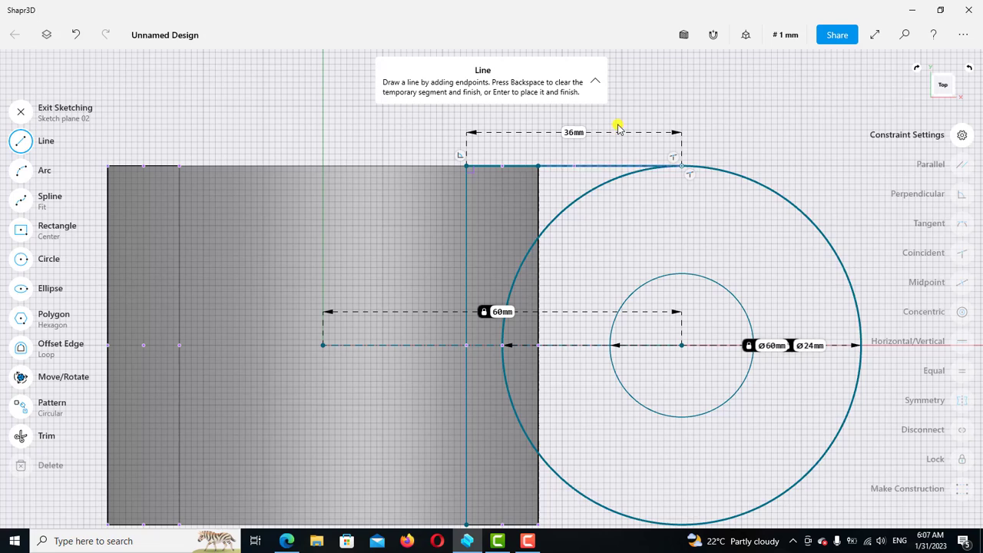
{"action": "left_click", "coordinate": [23, 142]}
- Apply a Tangent constraint between the 36 mm line and the 60 mm circle, and reselect the line
{"action": "left_click", "coordinate": [565, 166]}
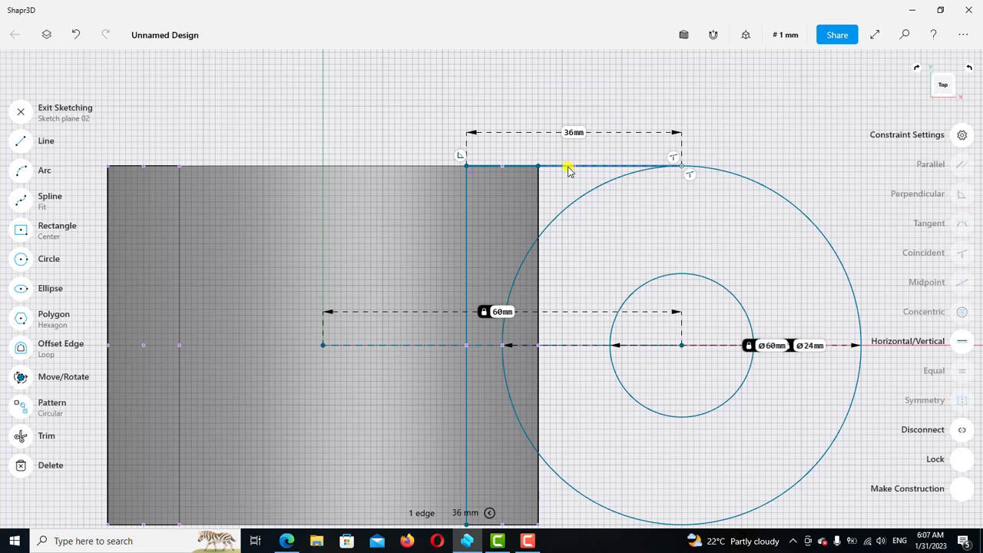
{"action": "left_click", "coordinate": [582, 198]}
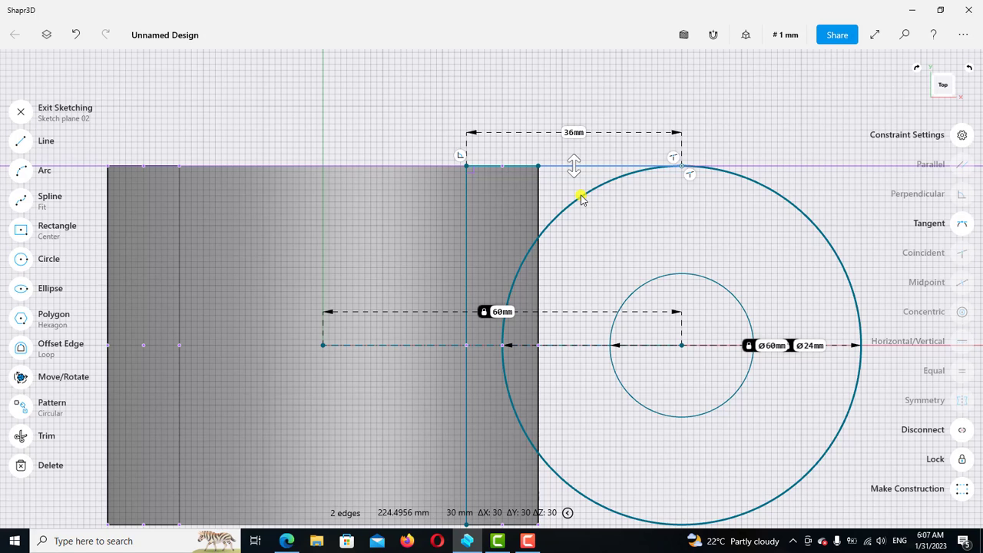
{"action": "left_click", "coordinate": [963, 224]}
{"action": "scroll", "coordinate": [628, 149], "scroll_direction": "down", "scroll_amount": 3}
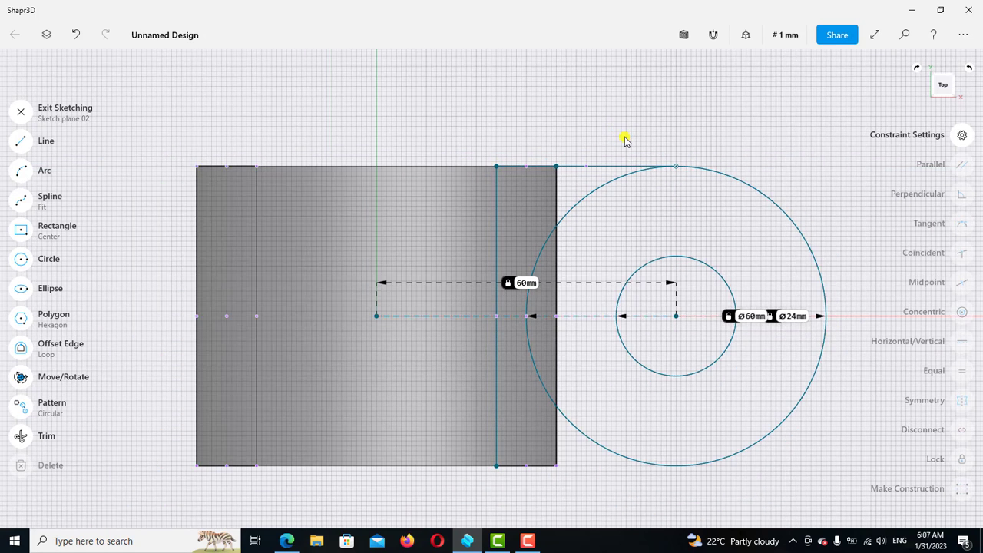
{"action": "left_click", "coordinate": [587, 167]}
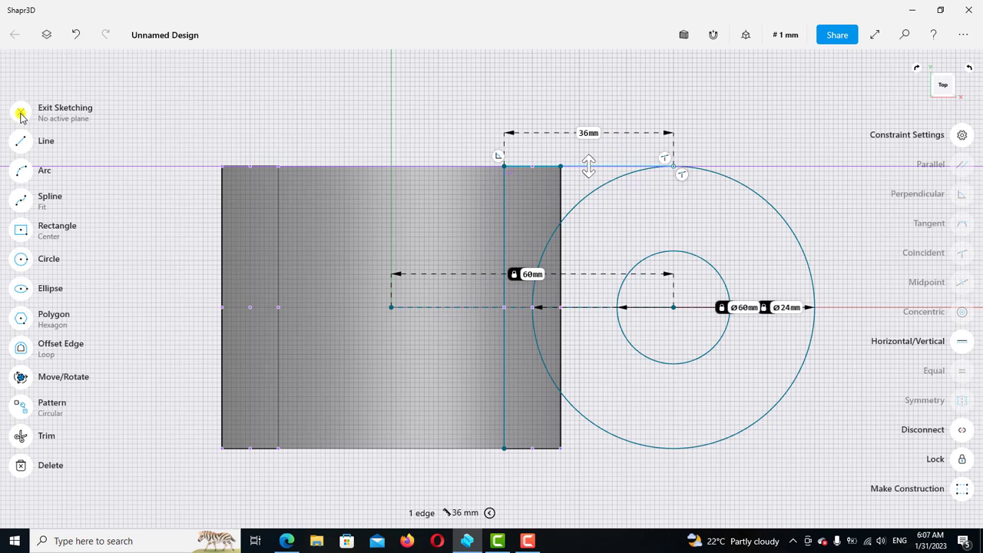
- Mirror the 36 mm tangent line across the dashed construction line, keeping the original
{"action": "left_click", "coordinate": [21, 113]}
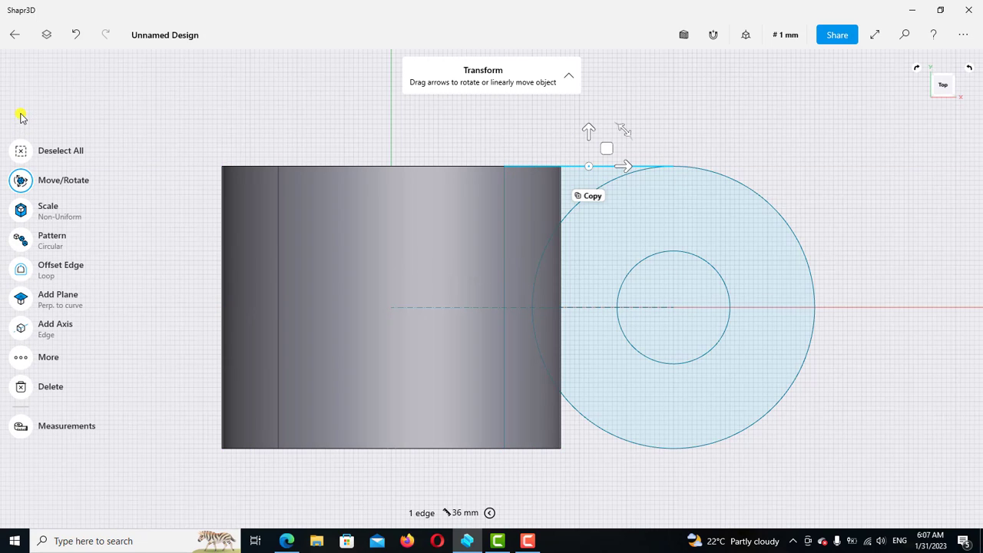
{"action": "left_click", "coordinate": [21, 358]}
{"action": "left_click", "coordinate": [106, 439]}
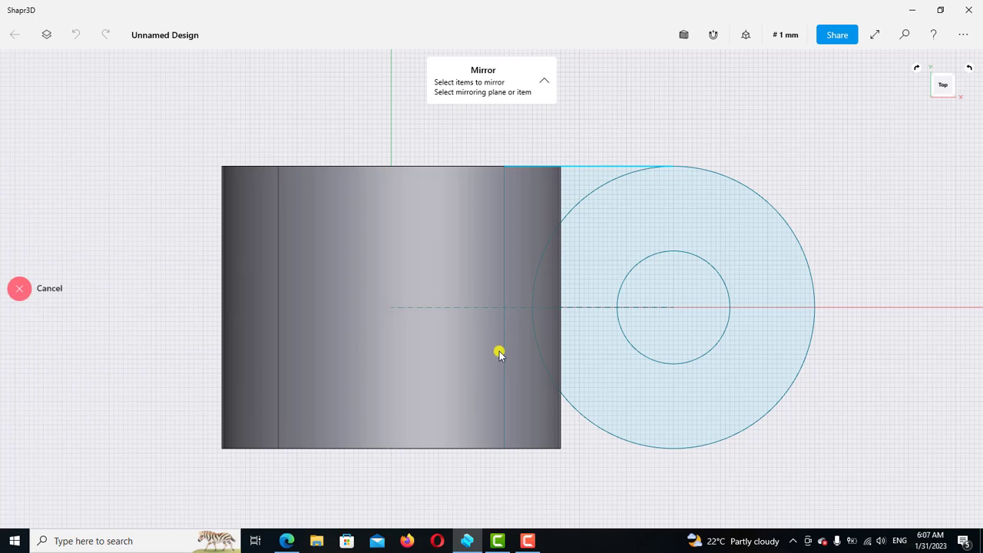
{"action": "left_click", "coordinate": [472, 308]}
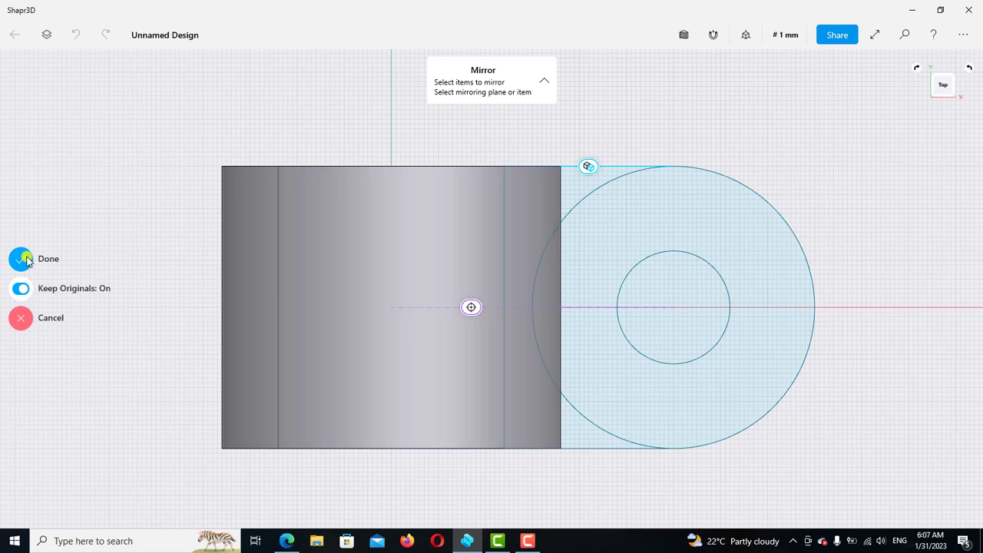
{"action": "left_click", "coordinate": [22, 259]}
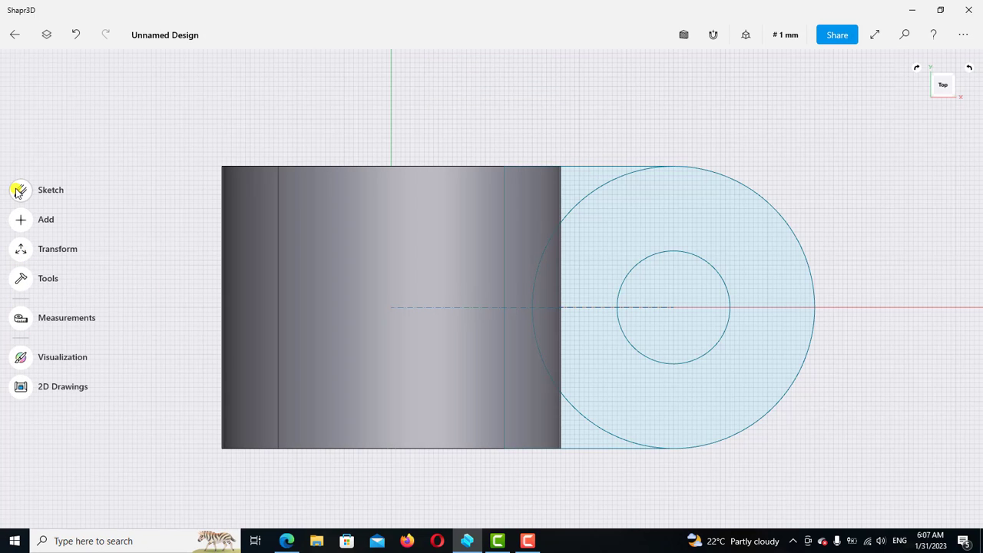
- Trim away the arcs of the 60 mm circle between the two tangent lines, leaving only the outer half, and finish the sketch
{"action": "left_click", "coordinate": [18, 190]}
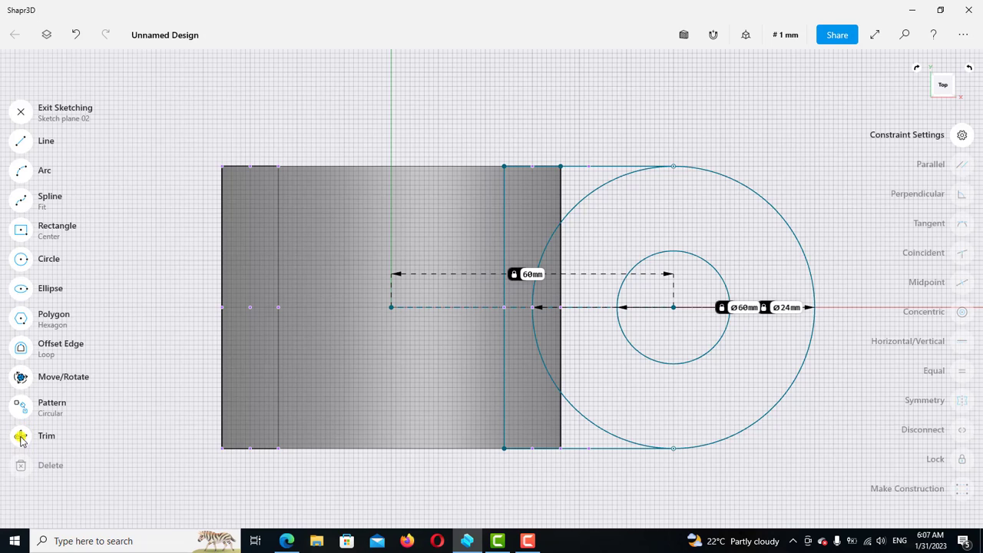
{"action": "scroll", "coordinate": [560, 430], "scroll_direction": "up", "scroll_amount": 3}
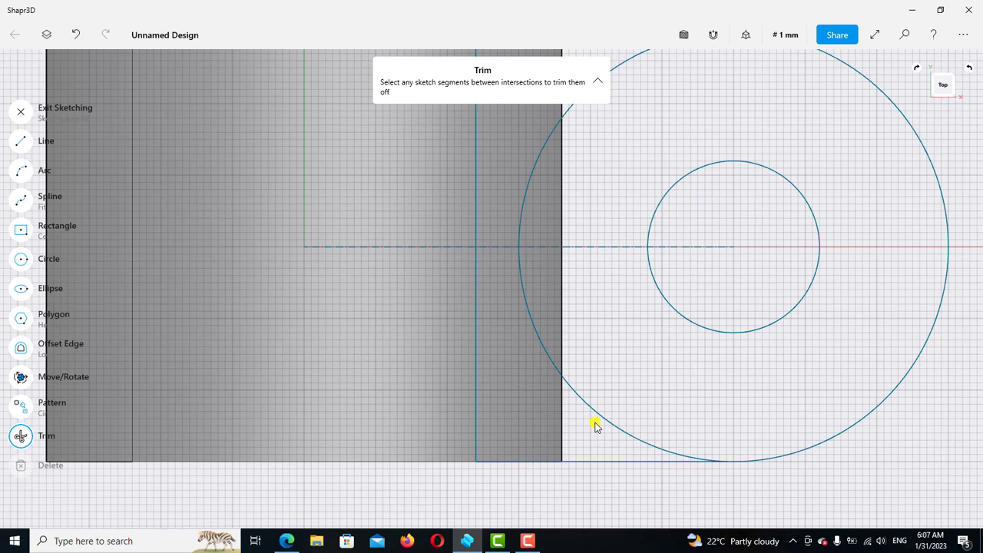
{"action": "left_click", "coordinate": [619, 430]}
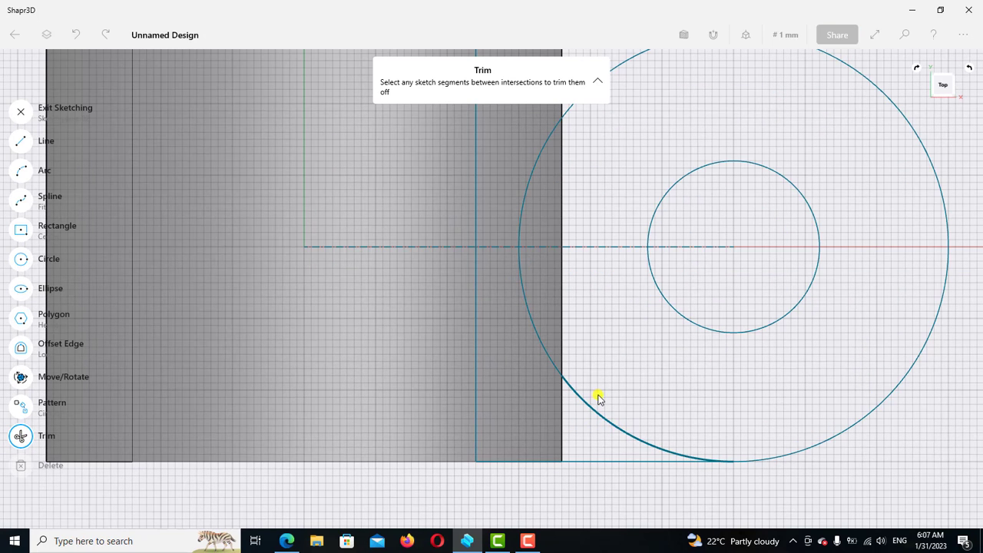
{"action": "left_click", "coordinate": [536, 274]}
{"action": "scroll", "coordinate": [541, 188], "scroll_direction": "down", "scroll_amount": 2}
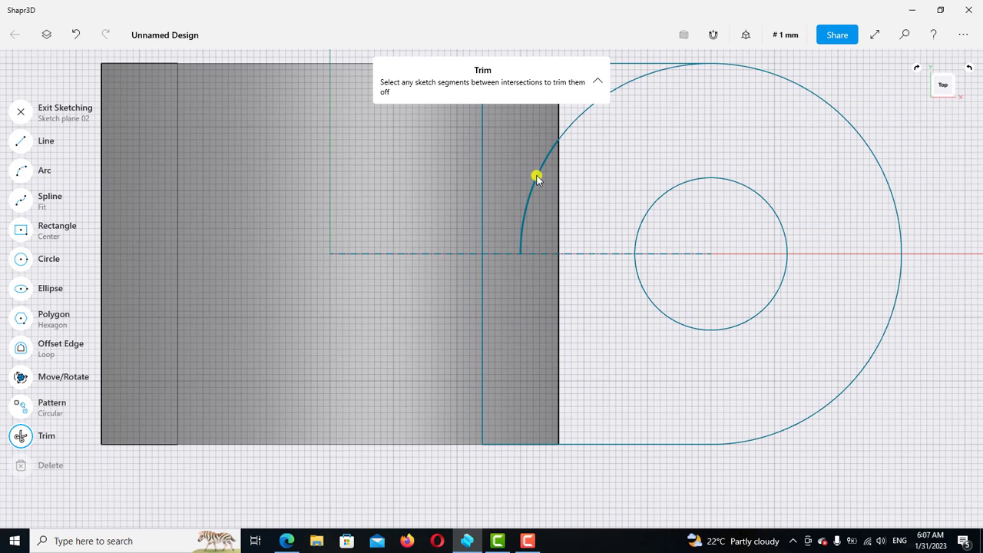
{"action": "left_click", "coordinate": [535, 177]}
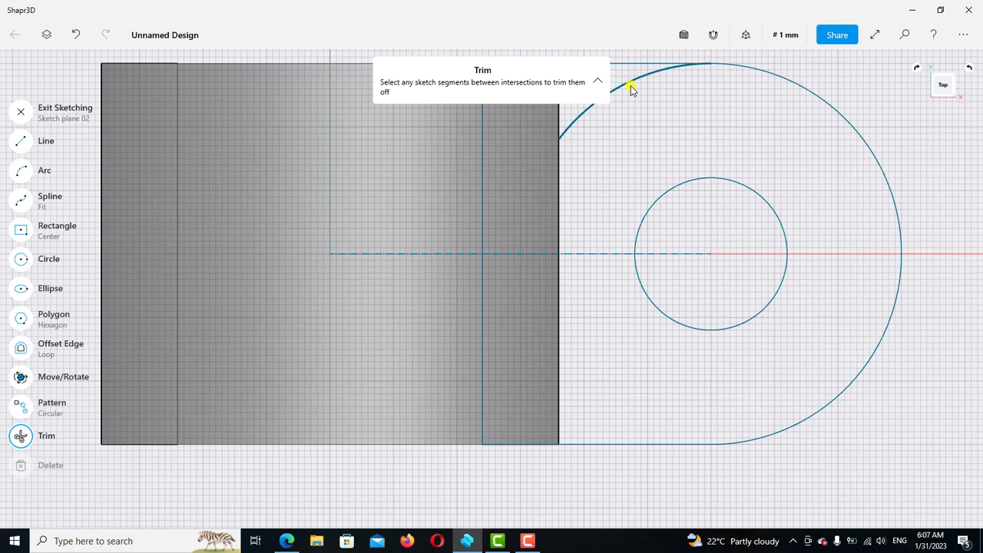
{"action": "scroll", "coordinate": [577, 338], "scroll_direction": "down", "scroll_amount": 2}
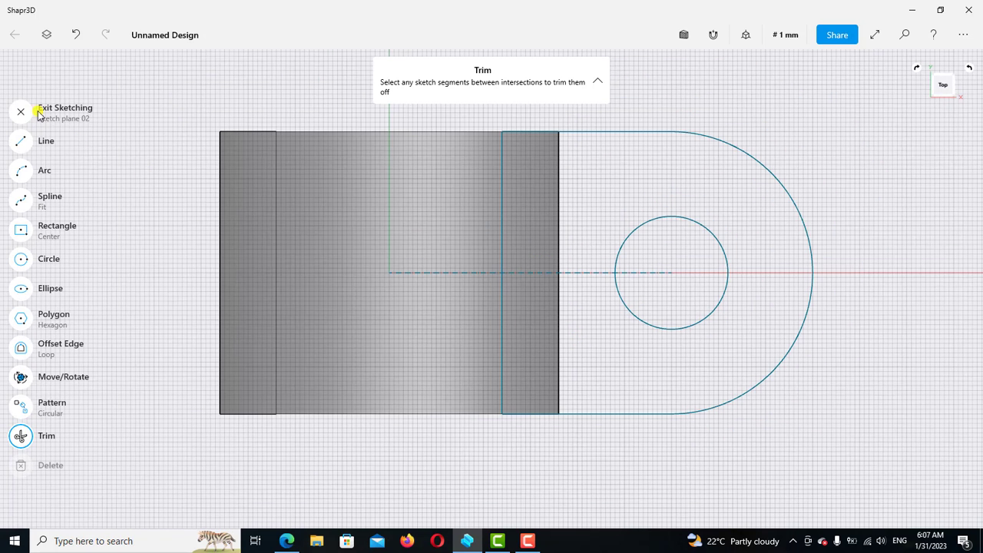
{"action": "left_click", "coordinate": [20, 111]}
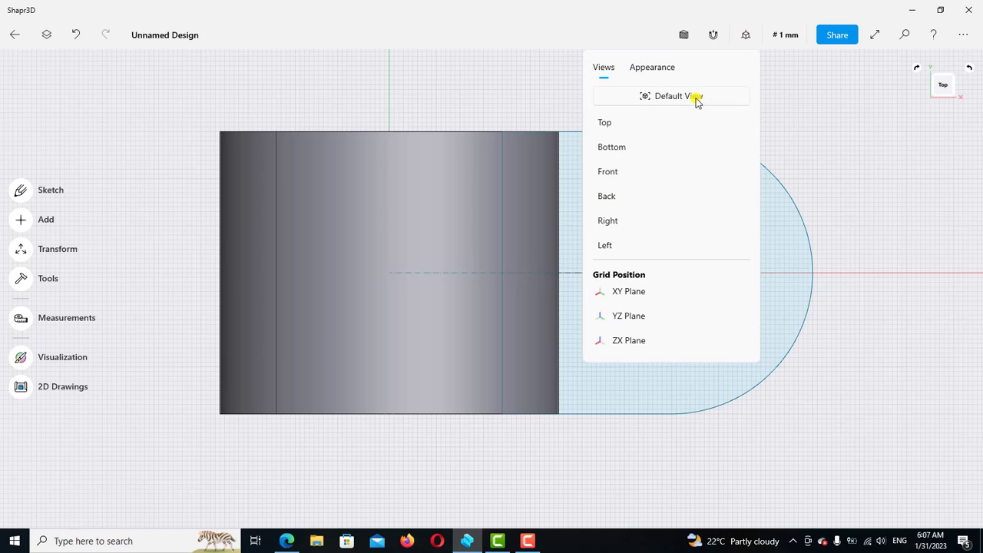
- Restore the default 3D view and turn off the display of hidden edges
{"action": "left_click", "coordinate": [696, 98]}
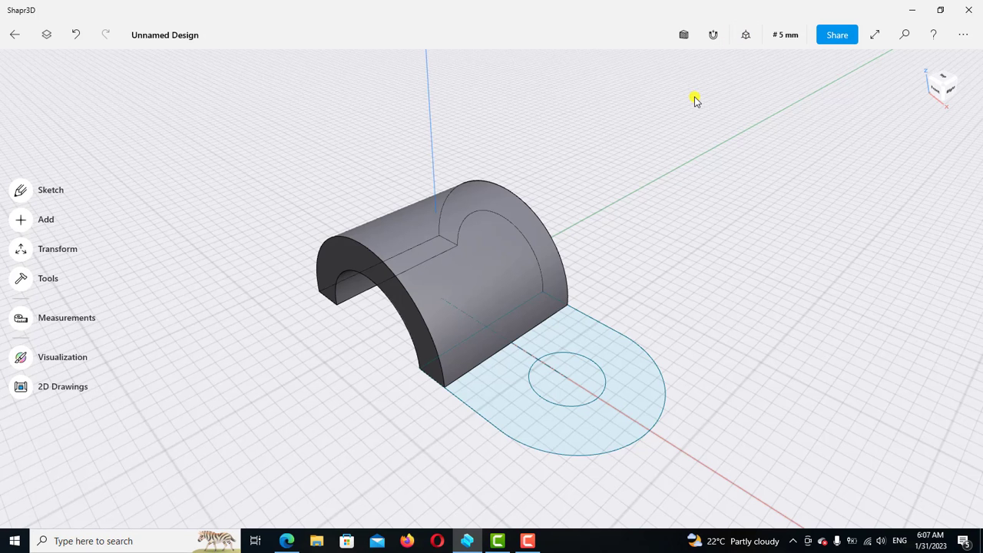
{"action": "left_click", "coordinate": [746, 47]}
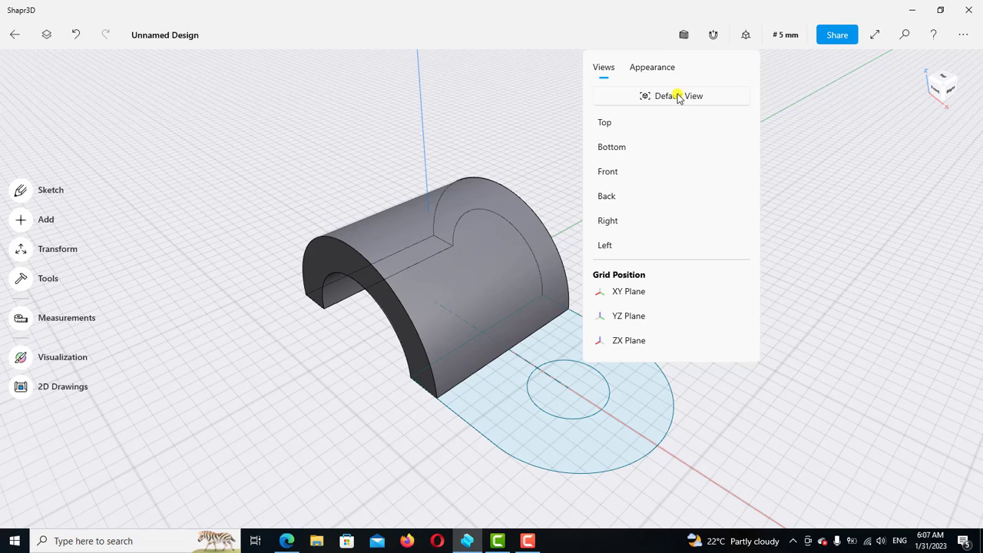
{"action": "left_click", "coordinate": [652, 67]}
{"action": "left_click", "coordinate": [734, 154]}
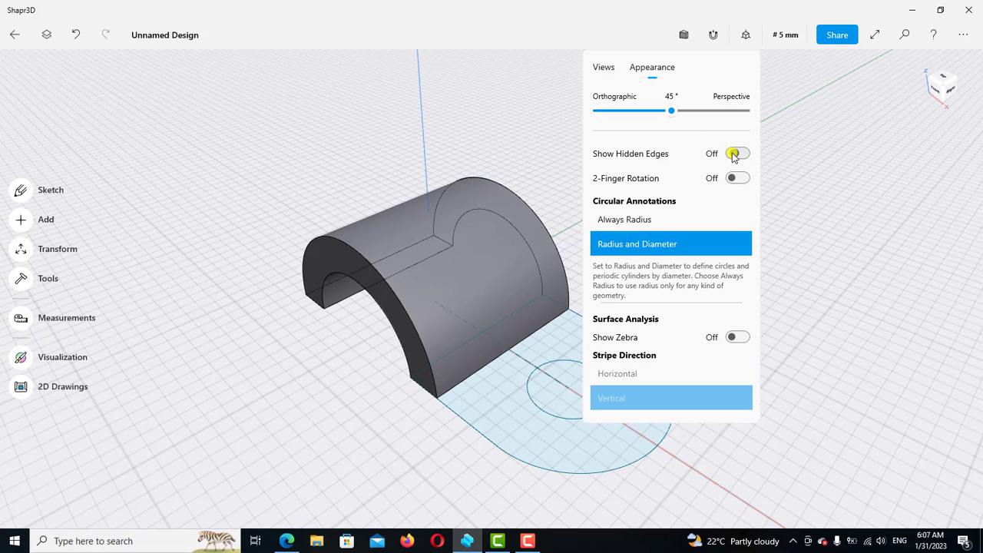
{"action": "left_click", "coordinate": [494, 112]}
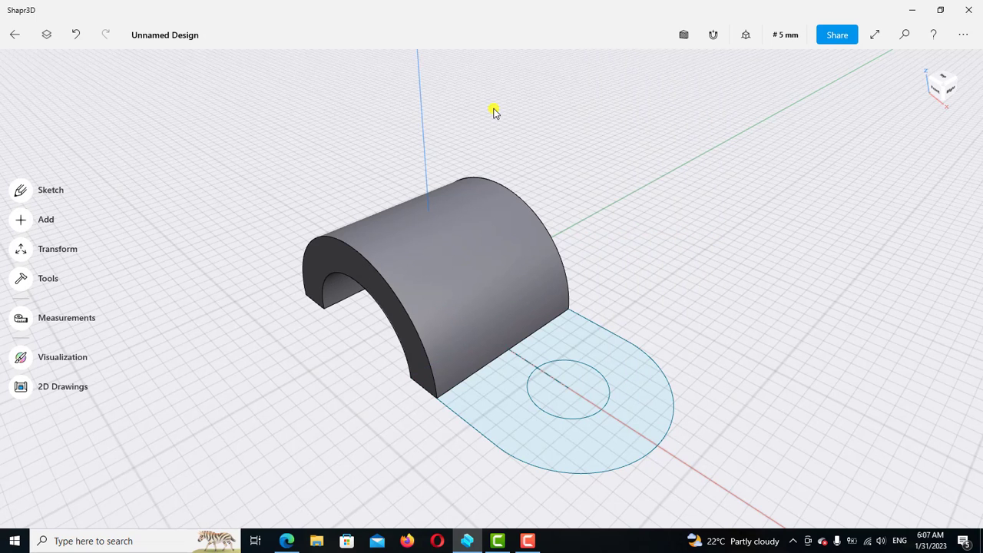
- Hide the half-ring body, leaving the flange sketch visible
{"action": "left_click", "coordinate": [46, 35]}
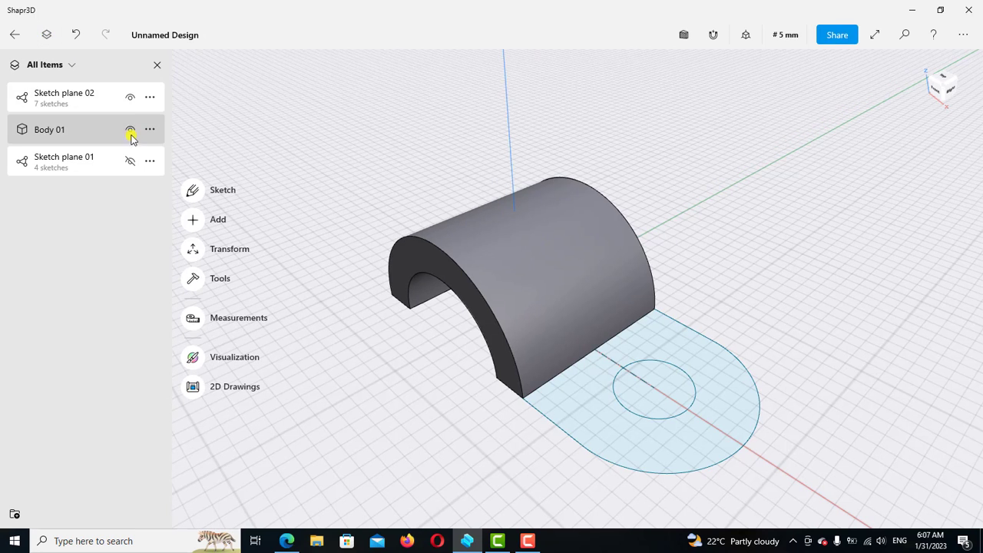
{"action": "left_click", "coordinate": [131, 132]}
{"action": "left_click", "coordinate": [157, 64]}
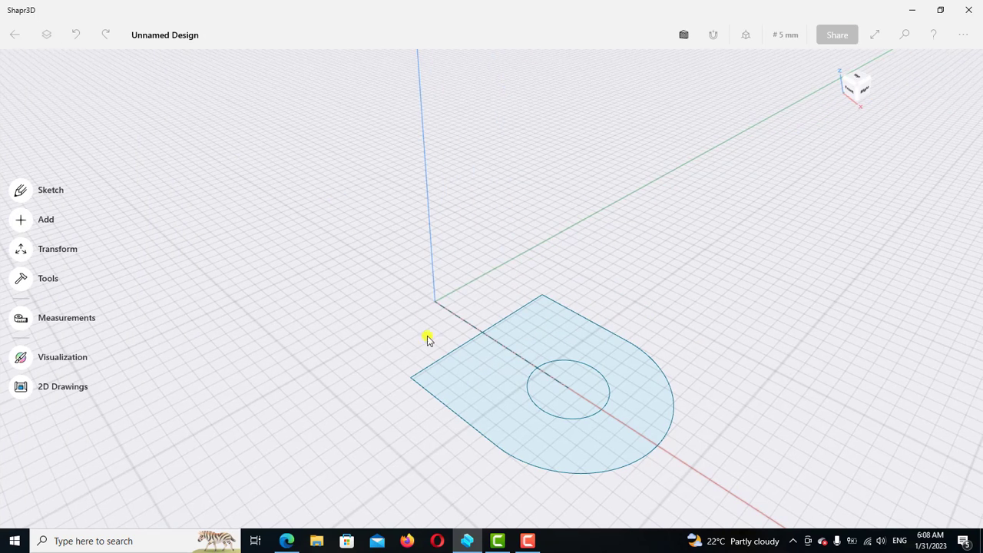
- Extrude the rounded flange profile around its hole upward by 12 mm
{"action": "left_click", "coordinate": [476, 399]}
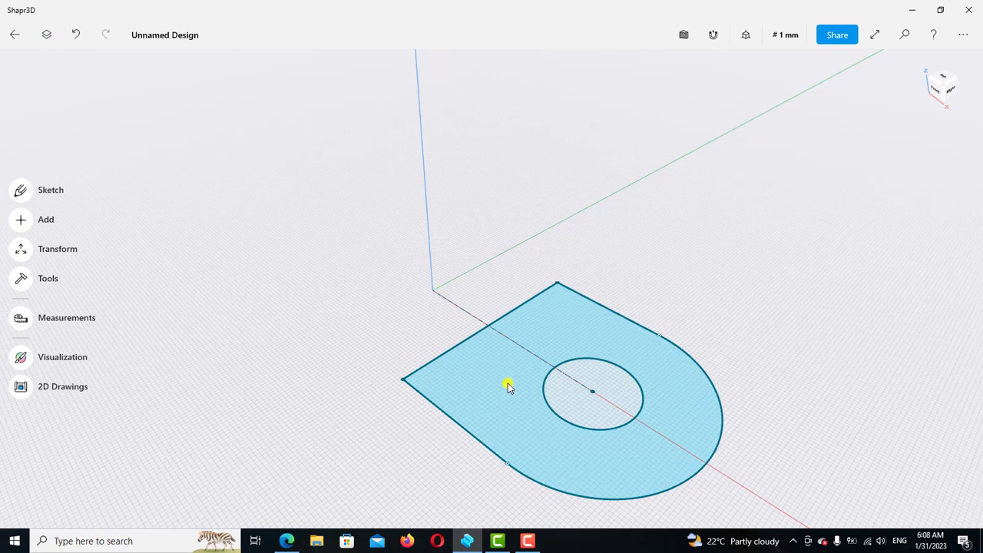
{"action": "left_click", "coordinate": [562, 331]}
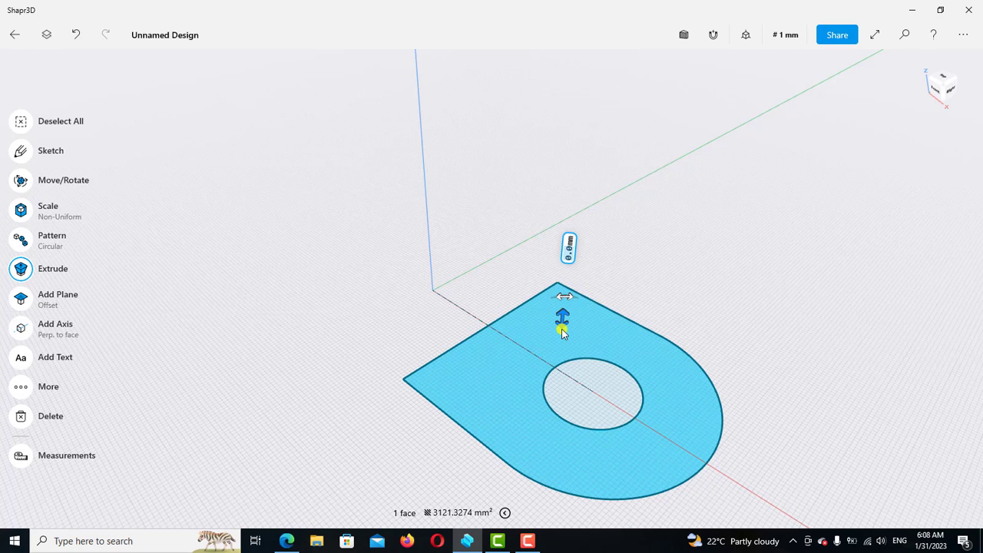
{"action": "left_click_drag", "start_coordinate": [562, 327], "coordinate": [567, 294]}
{"action": "left_click", "coordinate": [565, 297]}
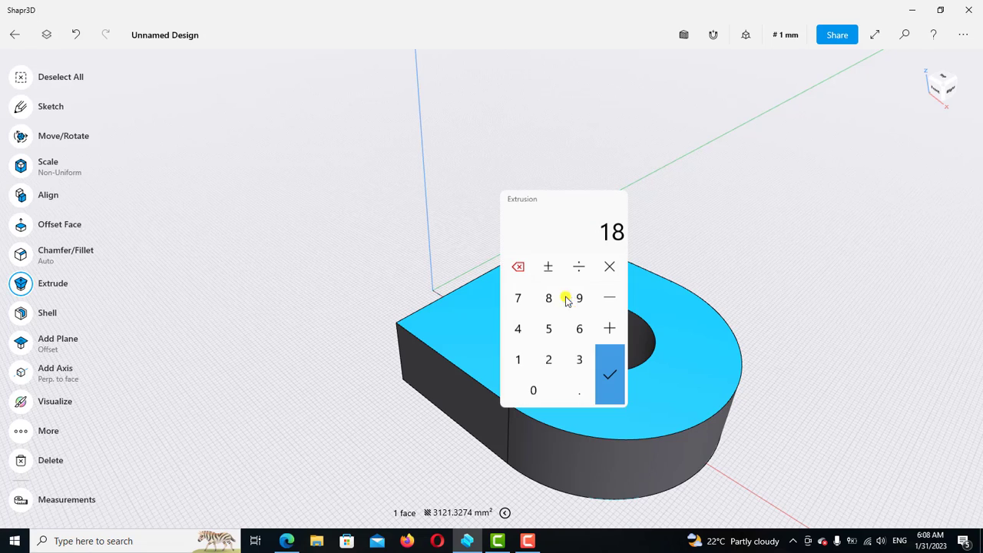
{"action": "left_click", "coordinate": [520, 360]}
{"action": "left_click", "coordinate": [549, 359]}
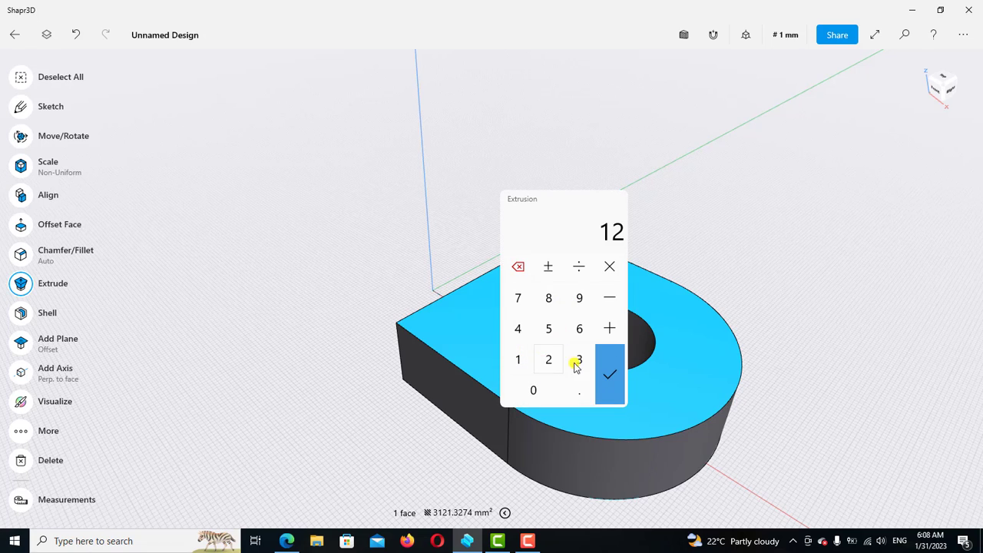
{"action": "left_click", "coordinate": [610, 374]}
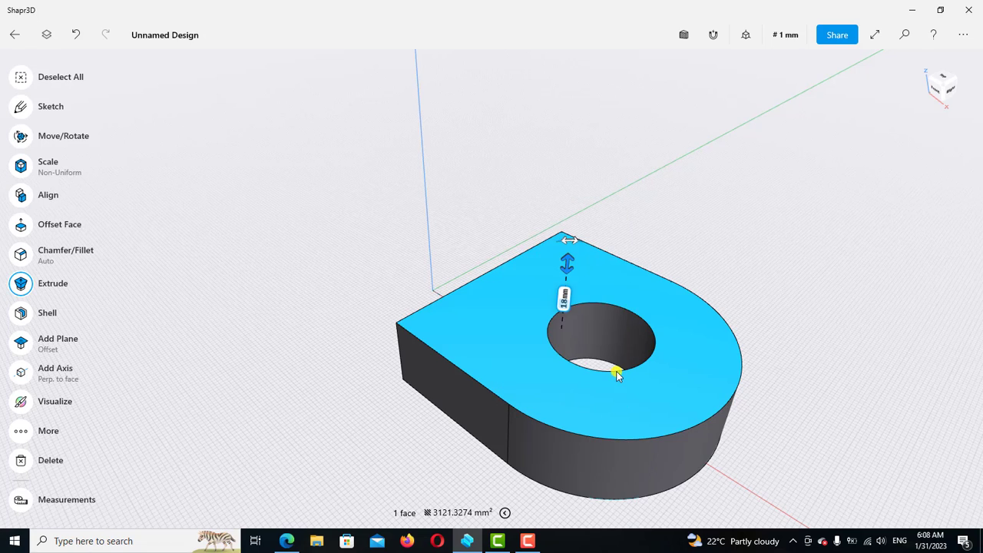
{"action": "left_click", "coordinate": [786, 265]}
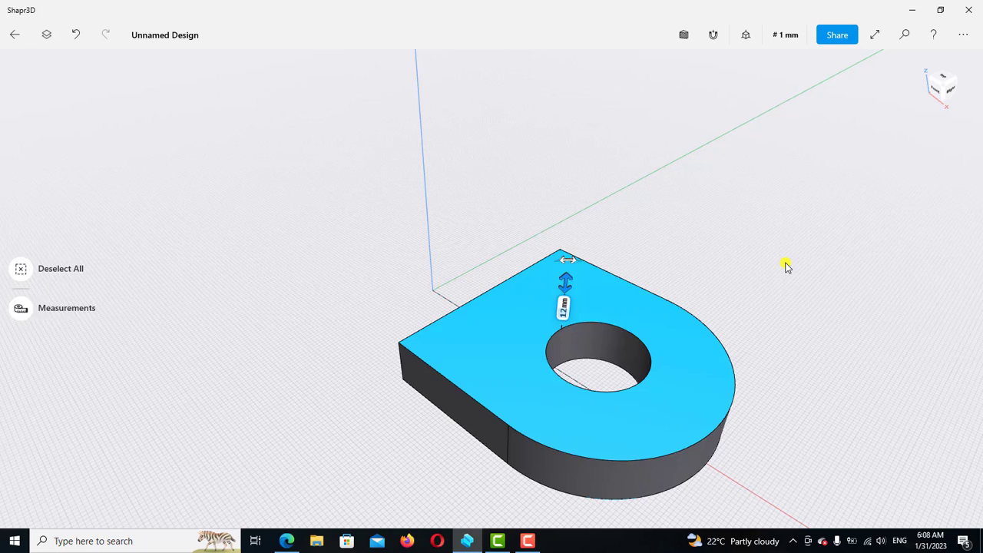
- Mirror the flange body across the vertical YZ plane through the origin, keeping the original
{"action": "left_click", "coordinate": [48, 37]}
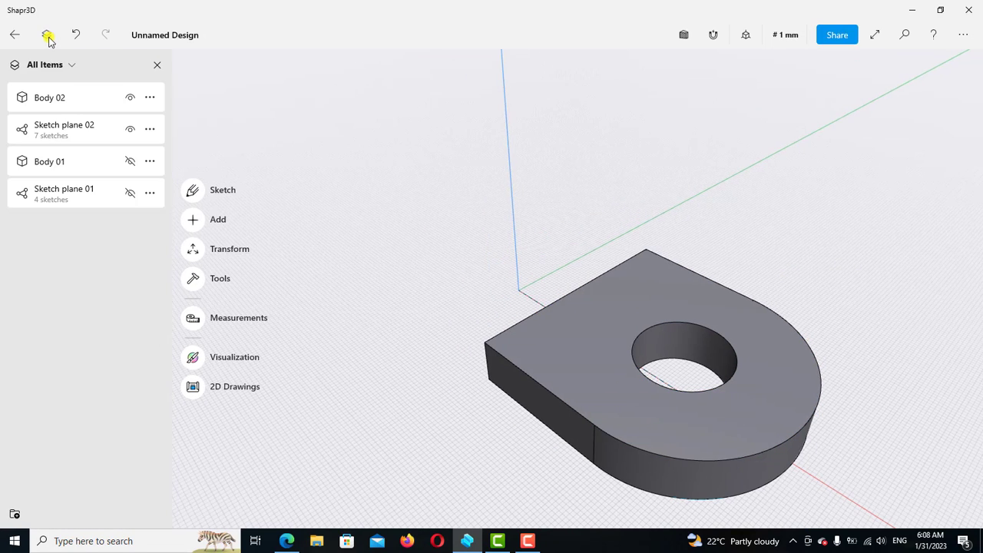
{"action": "left_click", "coordinate": [58, 103]}
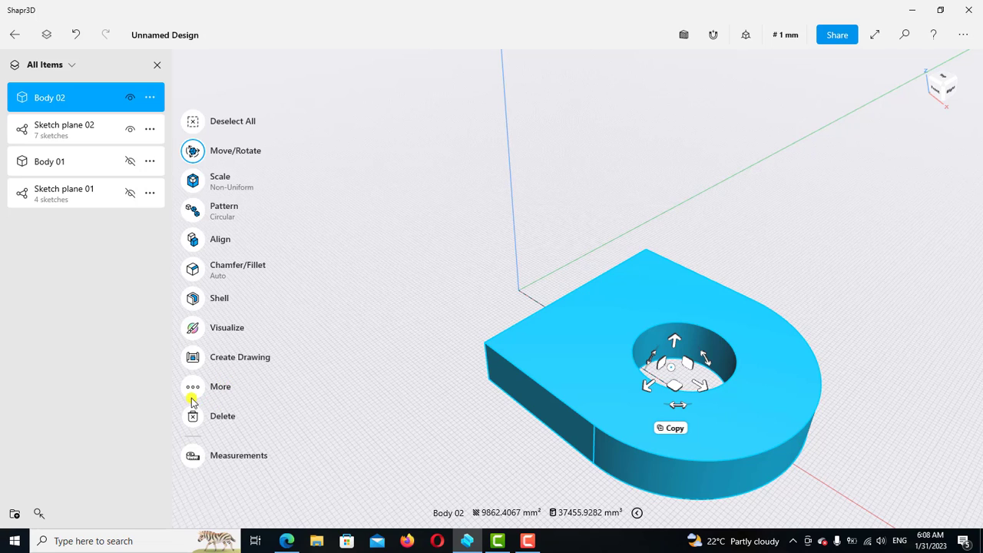
{"action": "left_click", "coordinate": [194, 391]}
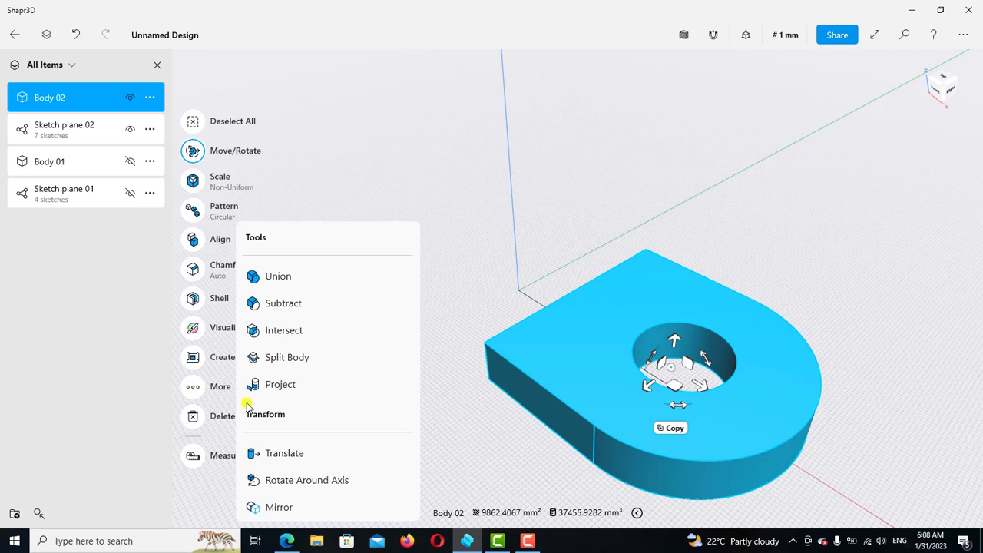
{"action": "left_click", "coordinate": [278, 507]}
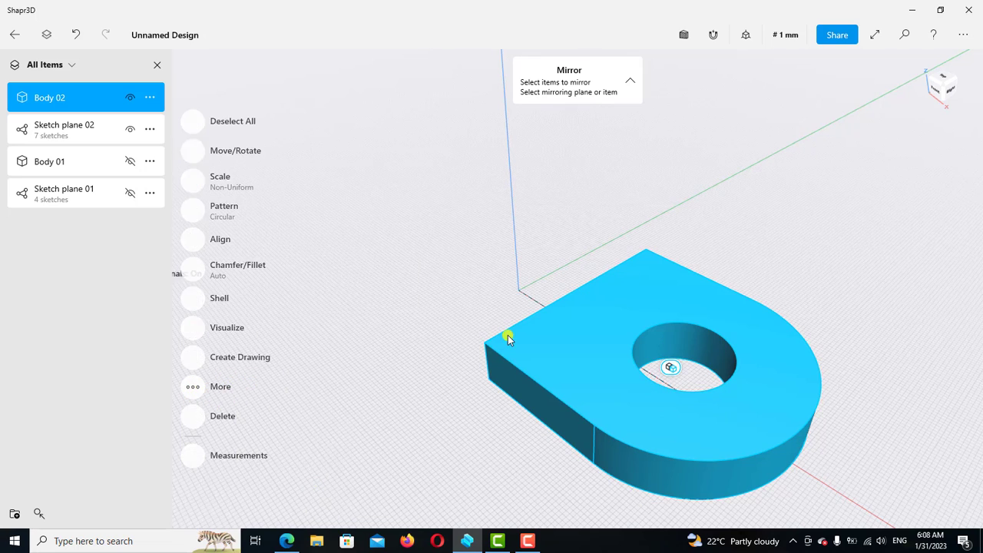
{"action": "left_click", "coordinate": [677, 207]}
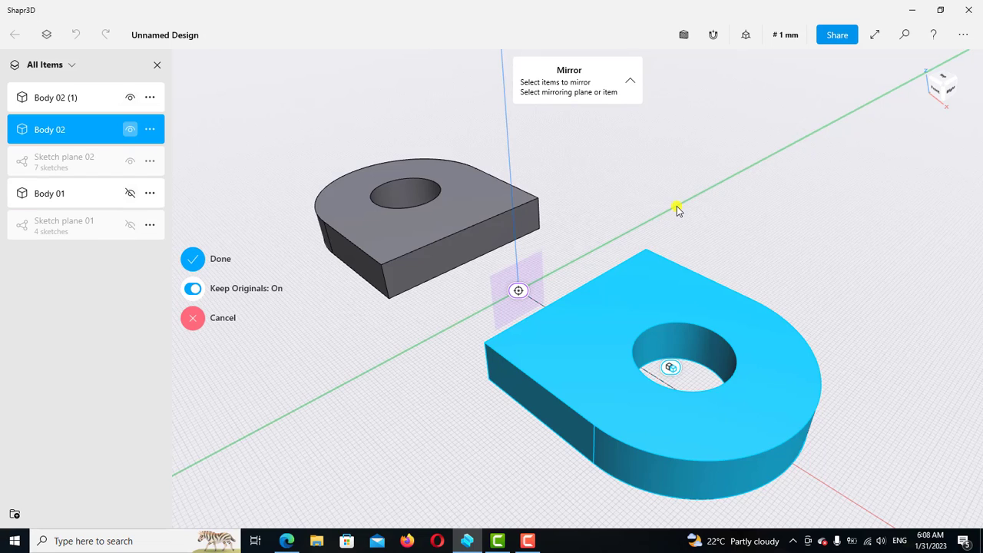
{"action": "left_click", "coordinate": [194, 262]}
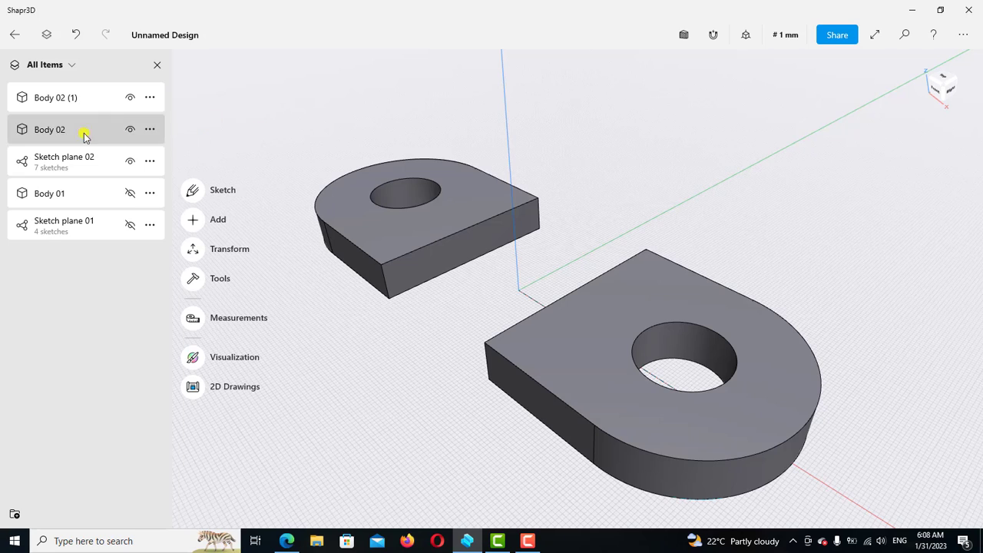
- Show the half-ring body again and unite it with both flanges into one body, without keeping the originals
{"action": "left_click", "coordinate": [131, 194]}
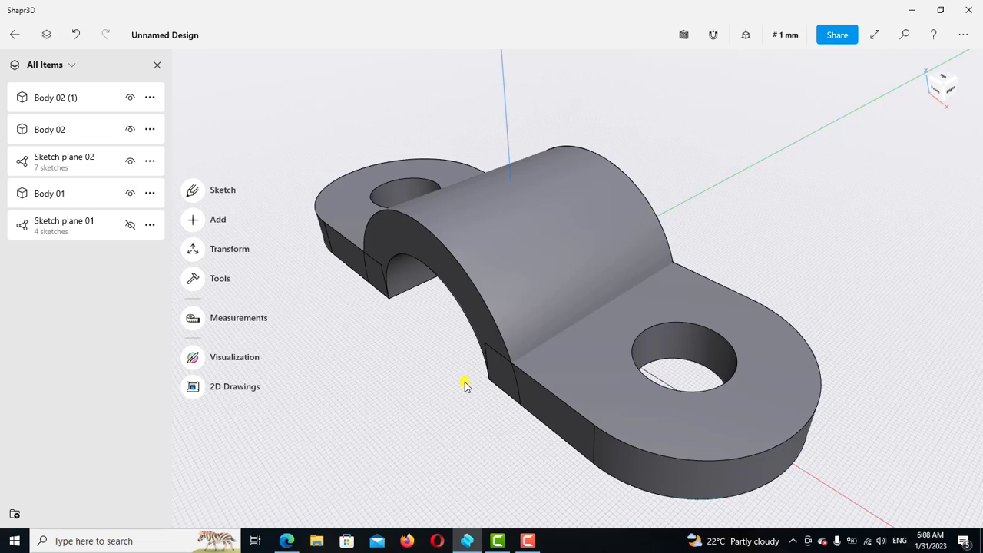
{"action": "left_click", "coordinate": [67, 196]}
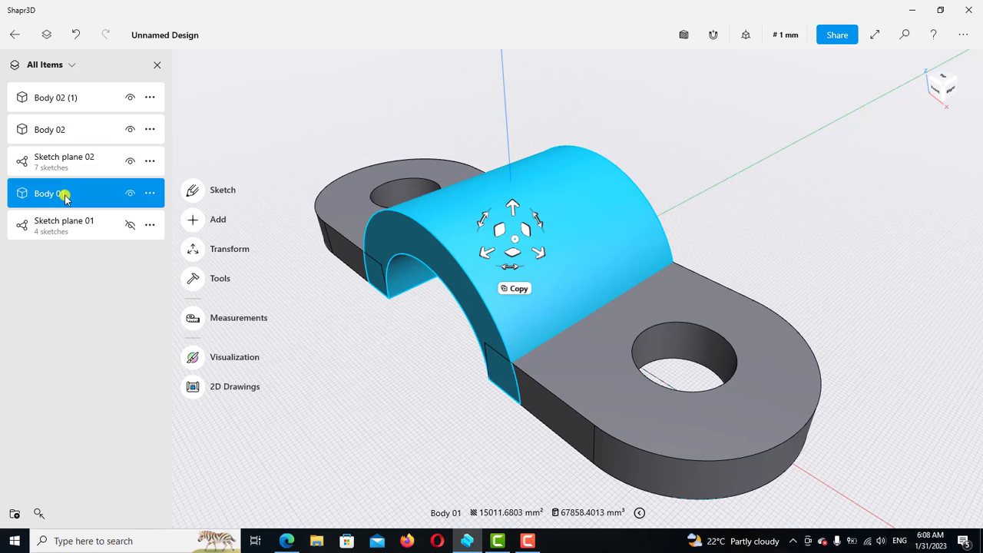
{"action": "left_click", "coordinate": [61, 129]}
{"action": "left_click", "coordinate": [66, 100]}
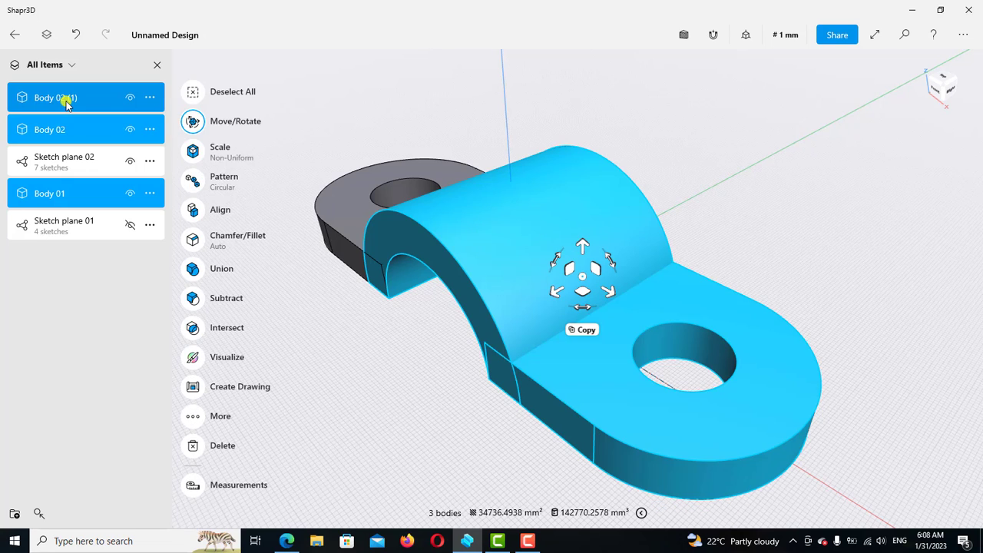
{"action": "left_click", "coordinate": [194, 270]}
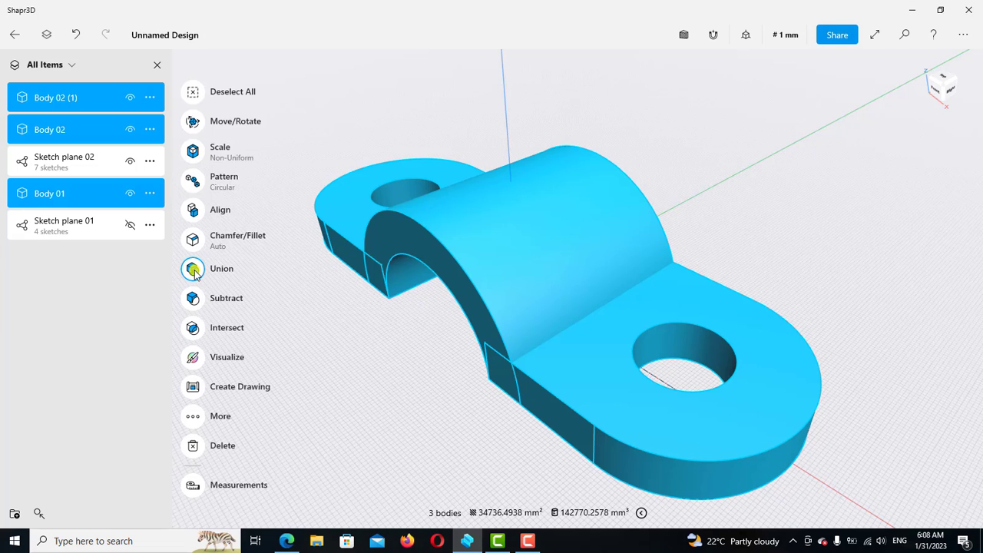
{"action": "left_click", "coordinate": [194, 269]}
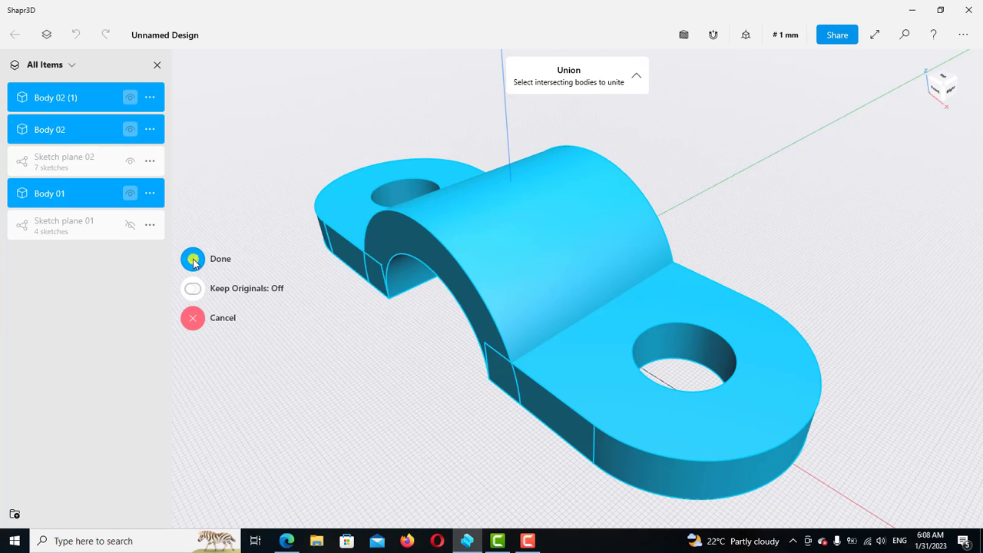
{"action": "left_click", "coordinate": [193, 259]}
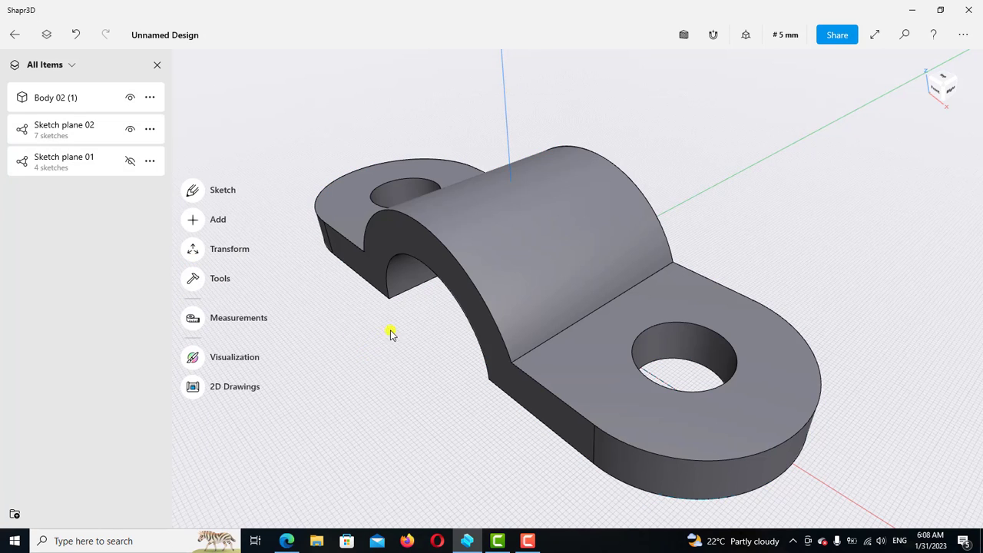
- Check the upright's dimensions on the Exercise 26 PDF in Edge, return to Shapr3D, and start a sketch on the bracket's back face
{"action": "scroll", "coordinate": [428, 281], "scroll_direction": "down", "scroll_amount": 3}
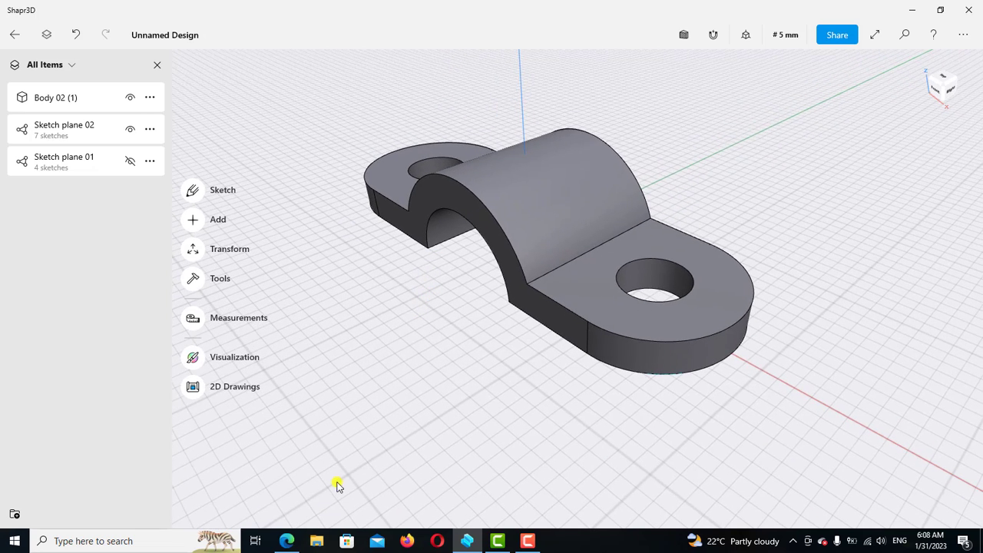
{"action": "left_click", "coordinate": [286, 541]}
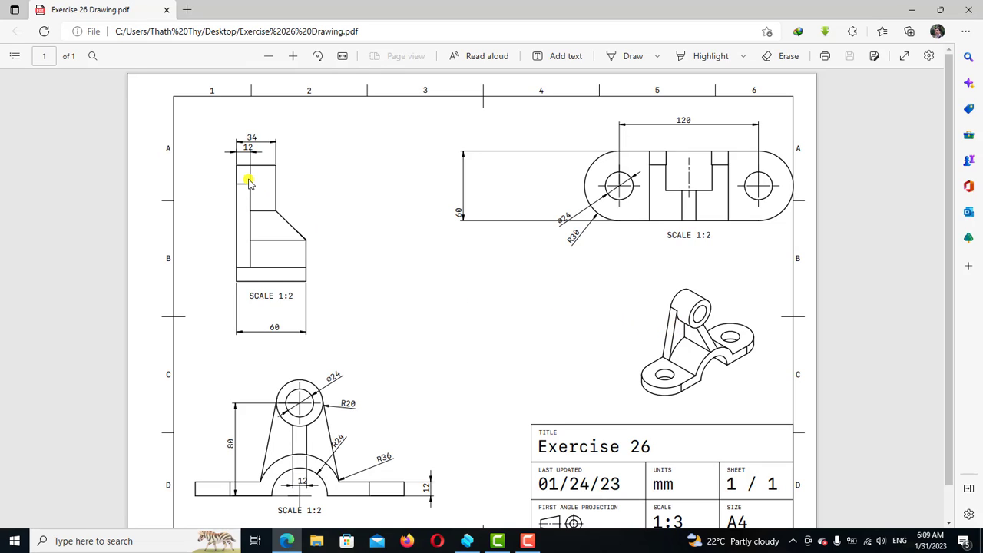
{"action": "left_click", "coordinate": [467, 541]}
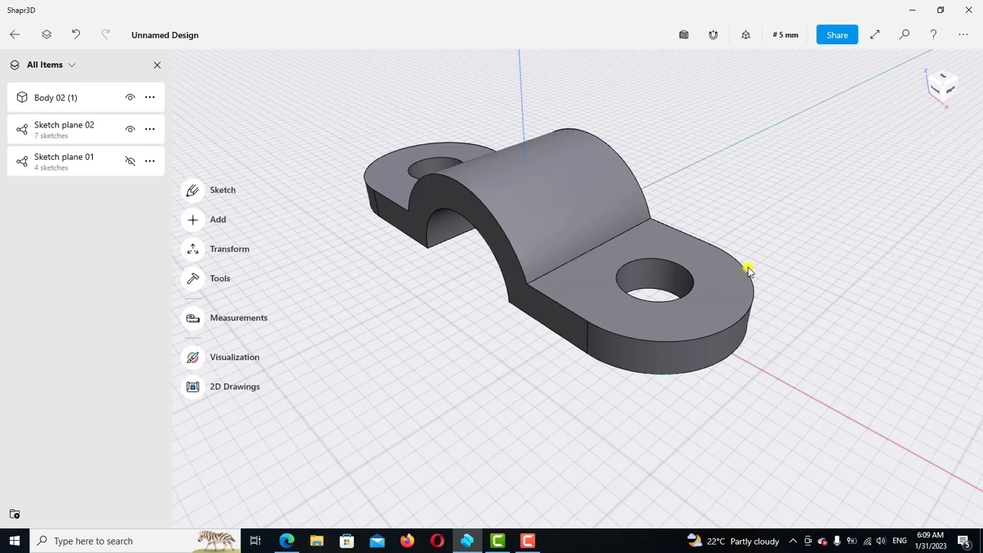
{"action": "right_click_drag", "start_coordinate": [837, 283], "coordinate": [740, 258]}
{"action": "middle_click_drag", "start_coordinate": [490, 292], "coordinate": [334, 316]}
{"action": "right_click_drag", "start_coordinate": [753, 351], "coordinate": [719, 351]}
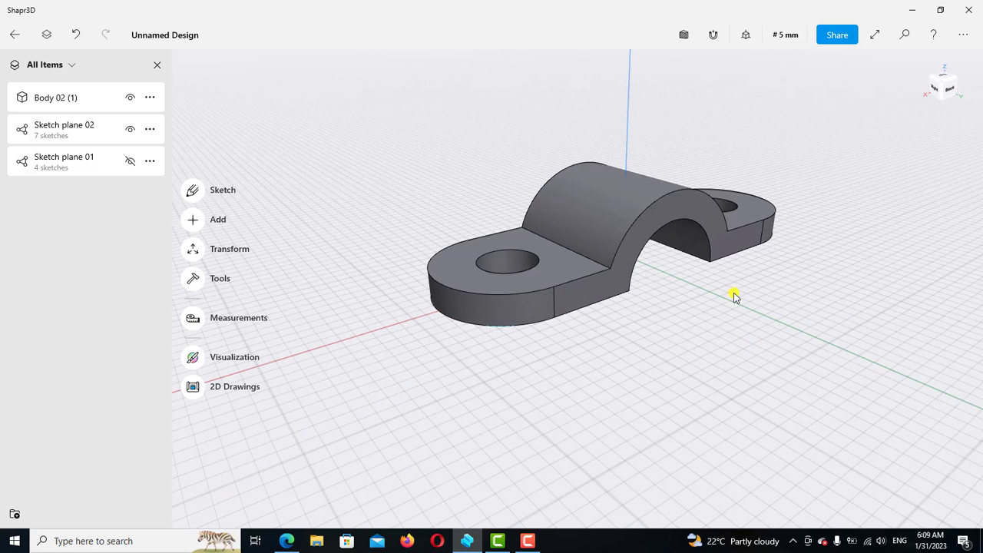
{"action": "scroll", "coordinate": [734, 297], "scroll_direction": "up", "scroll_amount": 2}
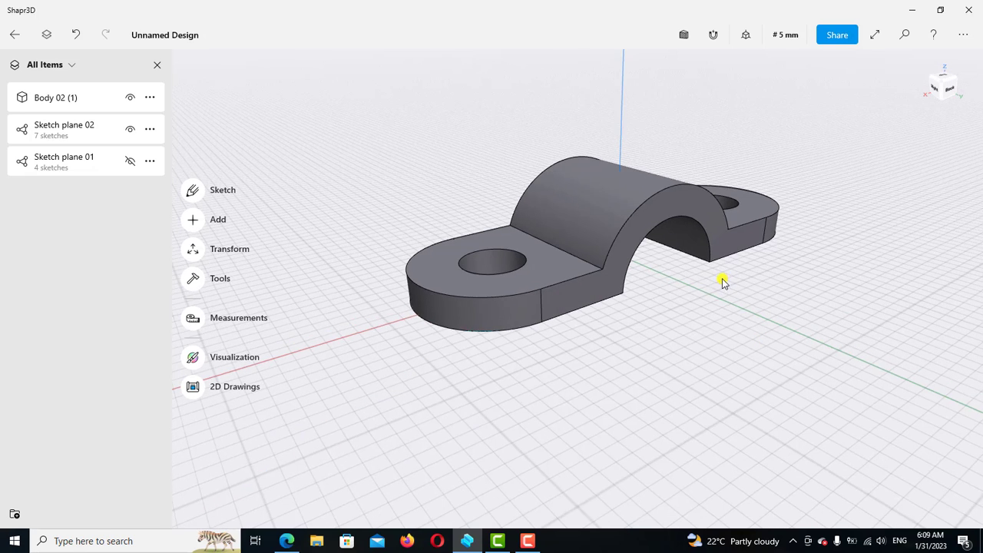
{"action": "double_click", "coordinate": [673, 204]}
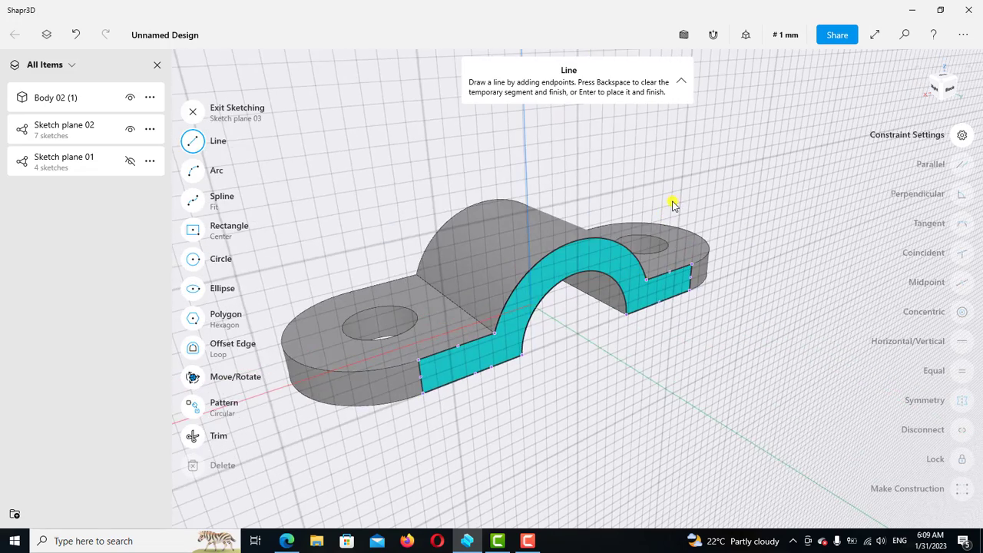
{"action": "scroll", "coordinate": [657, 261], "scroll_direction": "down", "scroll_amount": 5}
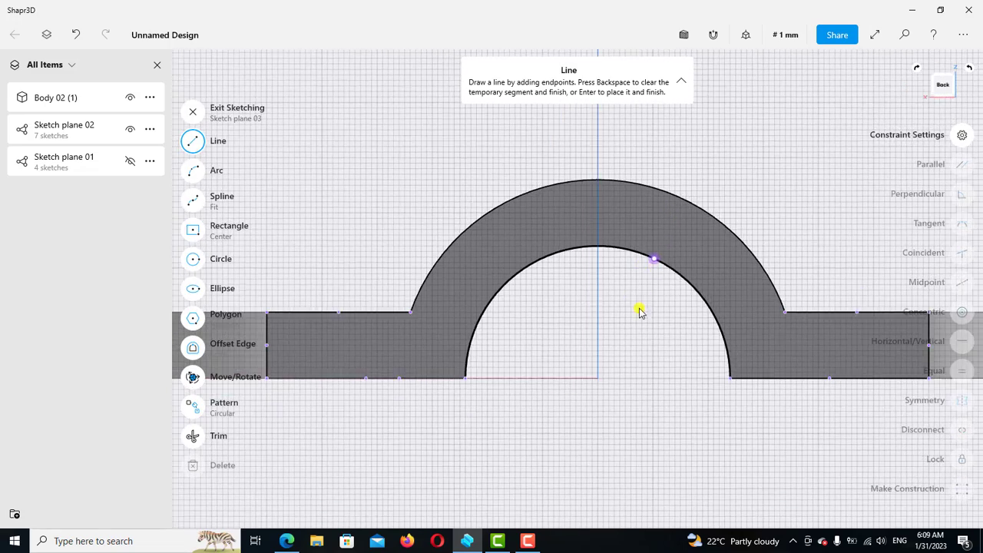
{"action": "scroll", "coordinate": [617, 356], "scroll_direction": "down", "scroll_amount": 3}
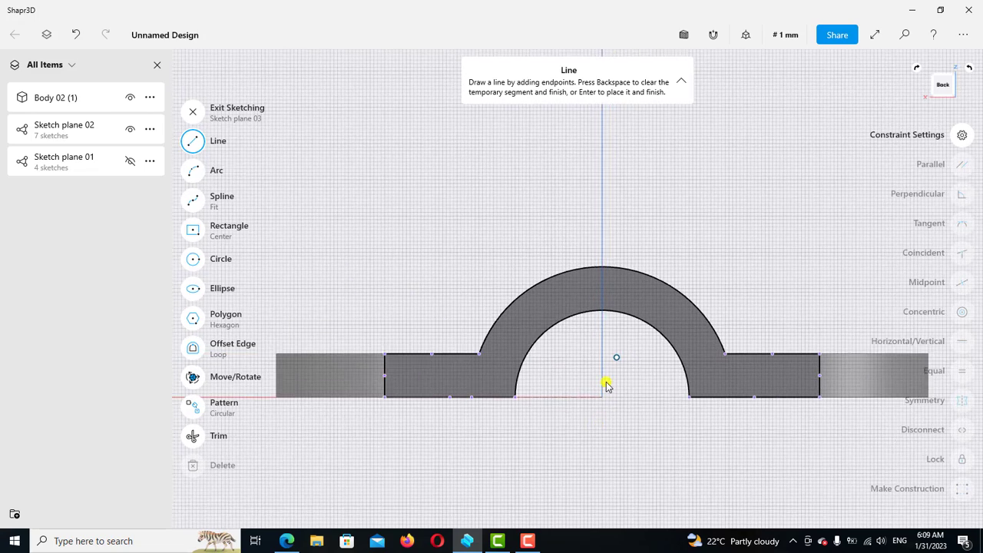
{"action": "scroll", "coordinate": [593, 438], "scroll_direction": "up", "scroll_amount": 2}
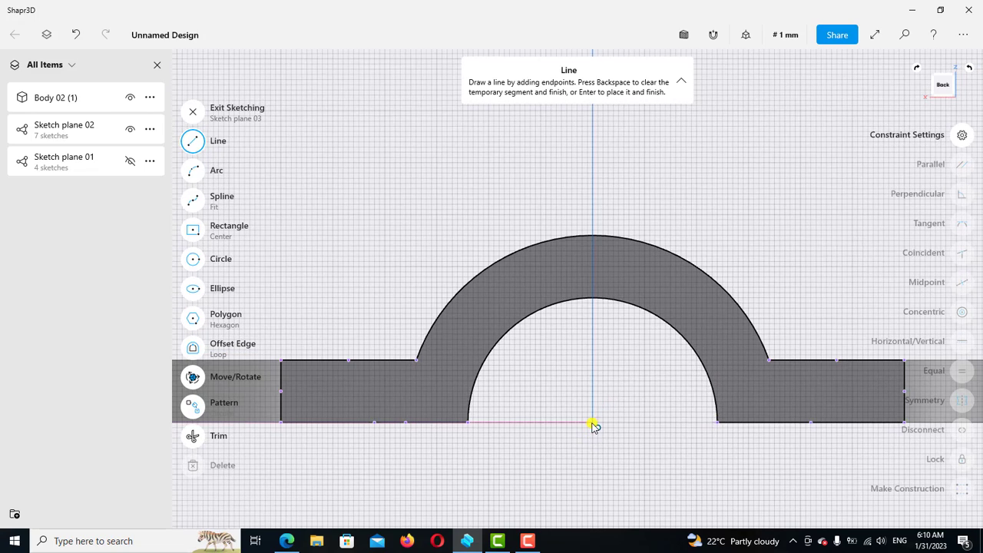
- Draw a vertical line upward from the origin at the half-ring's centre and set its length to 80 mm
{"action": "left_click", "coordinate": [592, 423]}
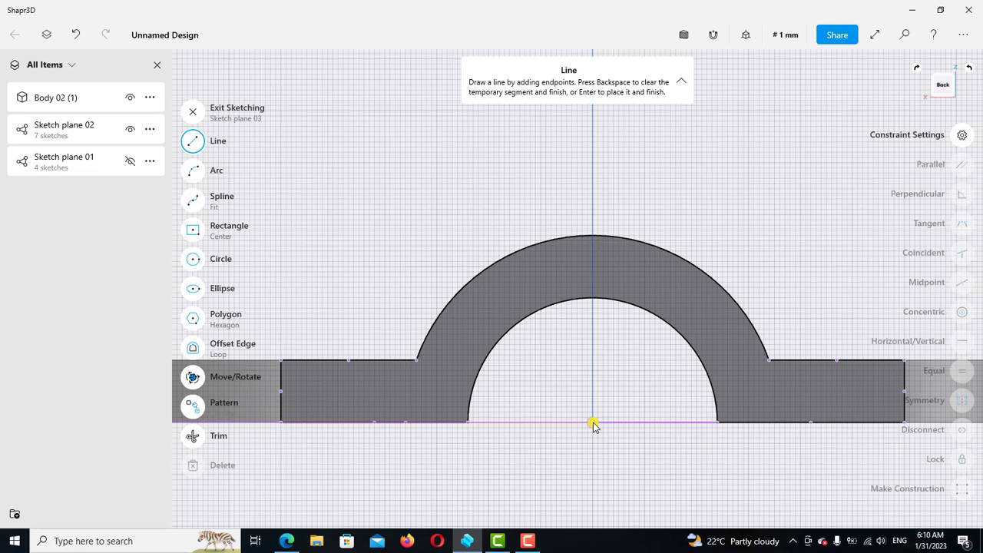
{"action": "left_click", "coordinate": [592, 127]}
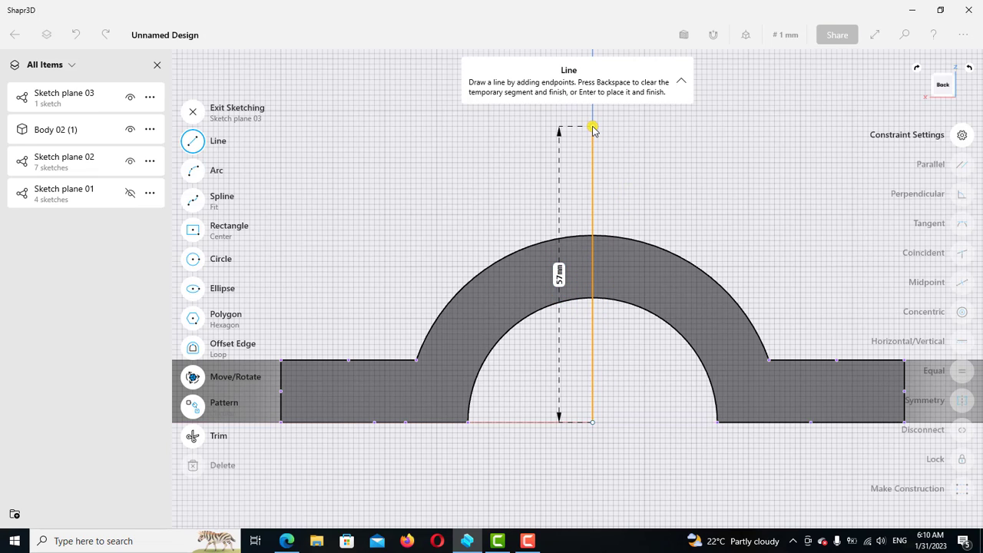
{"action": "left_click", "coordinate": [193, 141]}
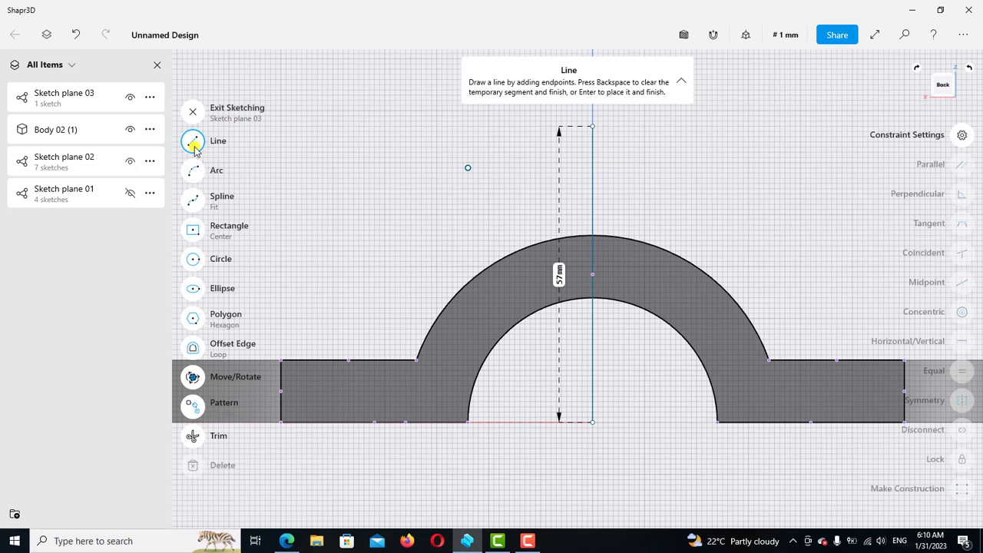
{"action": "left_click", "coordinate": [559, 276]}
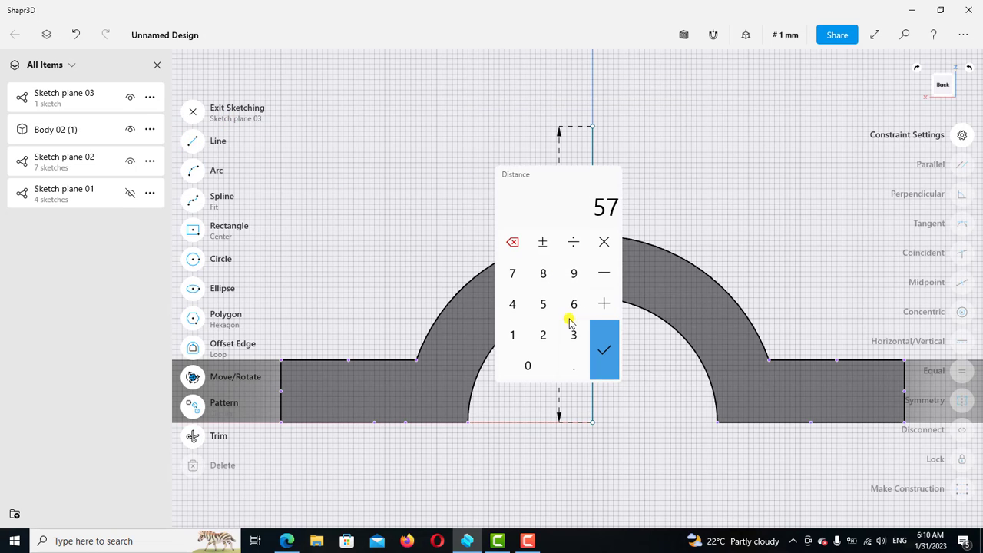
{"action": "left_click", "coordinate": [543, 274]}
{"action": "left_click", "coordinate": [527, 366]}
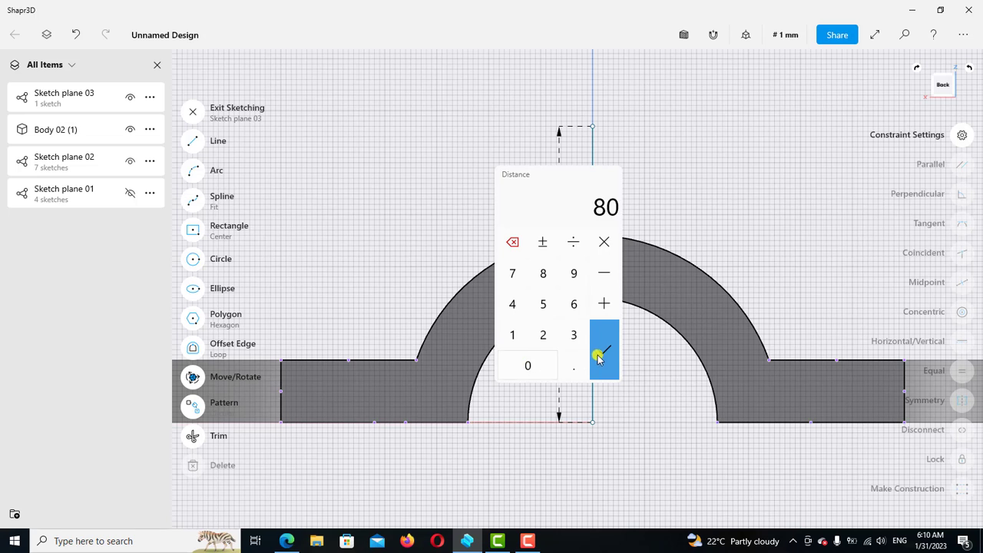
{"action": "left_click", "coordinate": [604, 353]}
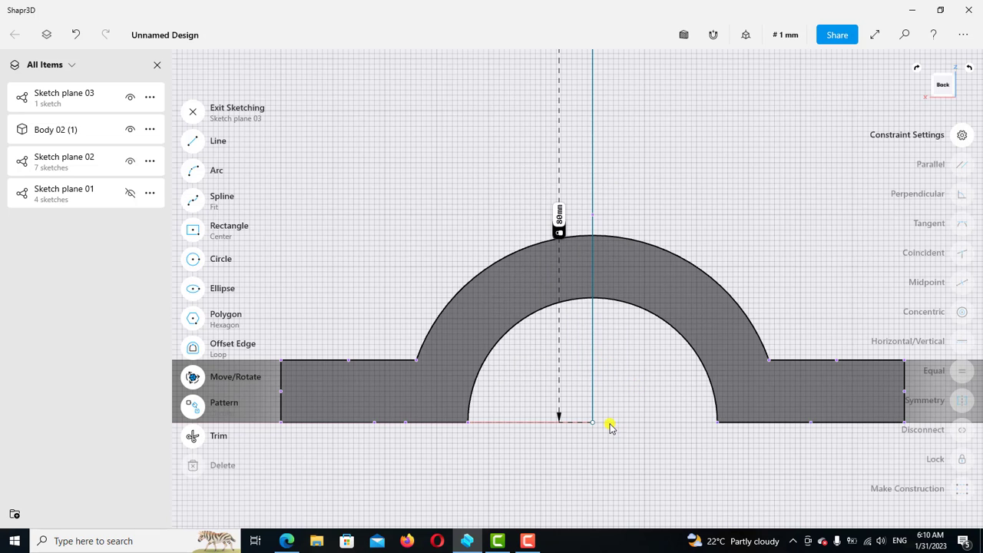
- Lock the 80 mm vertical line and convert it to construction geometry
{"action": "scroll", "coordinate": [609, 427], "scroll_direction": "down", "scroll_amount": 3}
{"action": "left_click", "coordinate": [591, 243]}
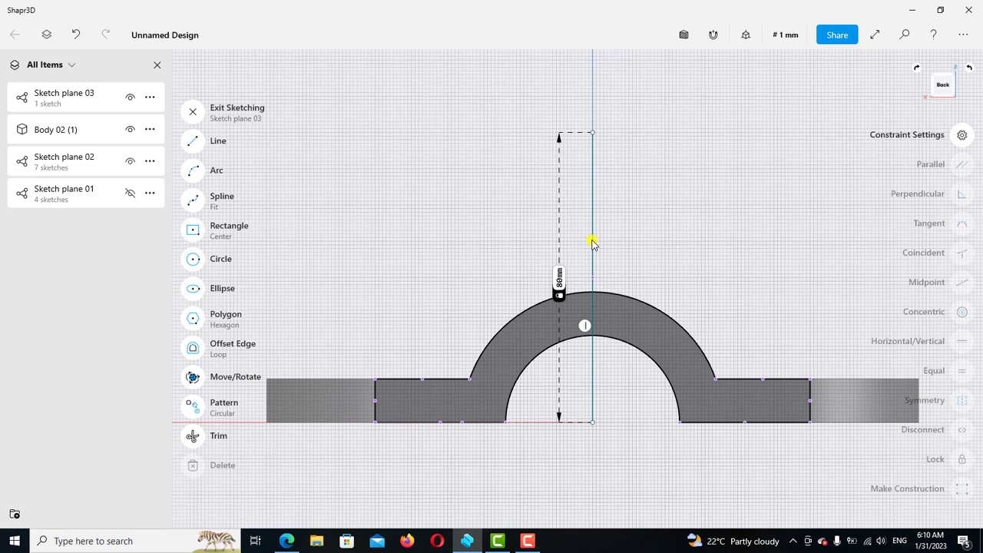
{"action": "left_click", "coordinate": [592, 243]}
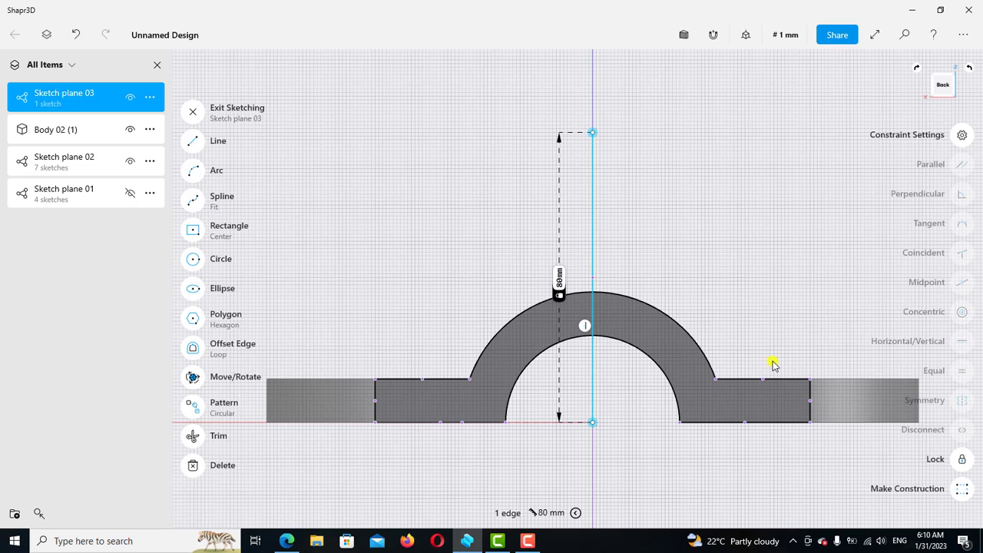
{"action": "left_click", "coordinate": [961, 461]}
{"action": "left_click", "coordinate": [964, 492]}
{"action": "left_click", "coordinate": [692, 168]}
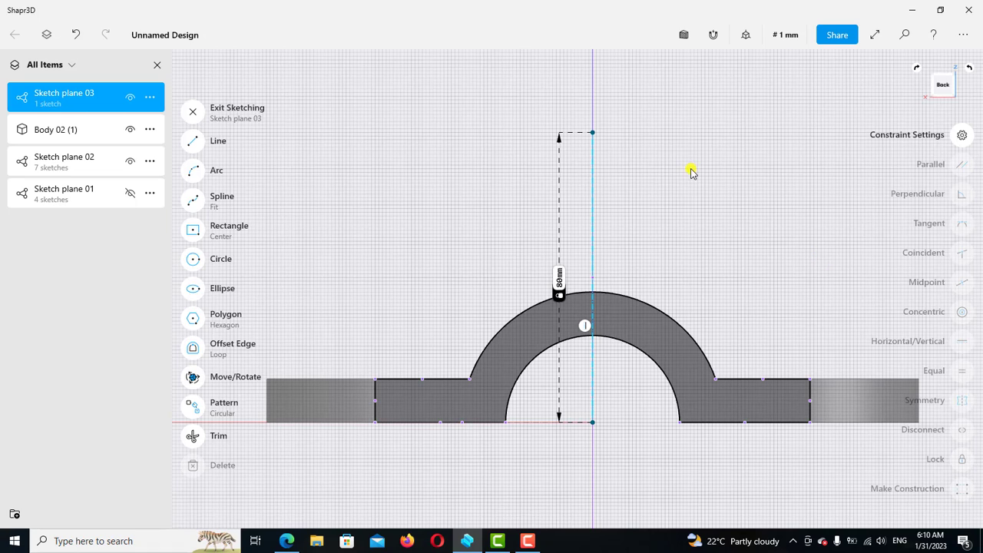
- Draw two concentric circles, 40 mm and 24 mm in diameter, centred on the upper end of the construction line
{"action": "scroll", "coordinate": [693, 172], "scroll_direction": "up", "scroll_amount": 2}
{"action": "mouse_move", "coordinate": [695, 186]}
{"action": "middle_mouse_down"}
{"action": "mouse_move", "coordinate": [708, 302]}
{"action": "mouse_move", "coordinate": [686, 279]}
{"action": "middle_mouse_up"}
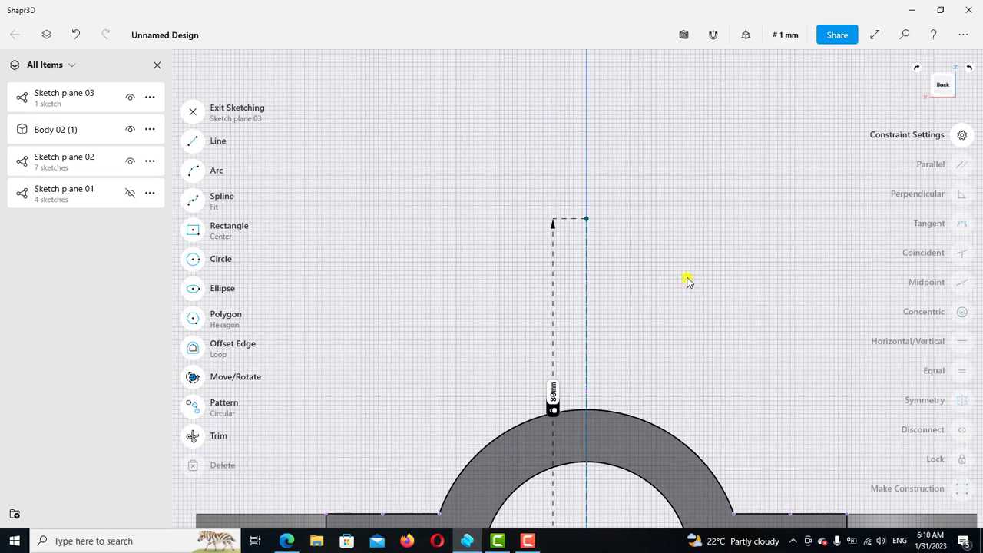
{"action": "left_click", "coordinate": [193, 259]}
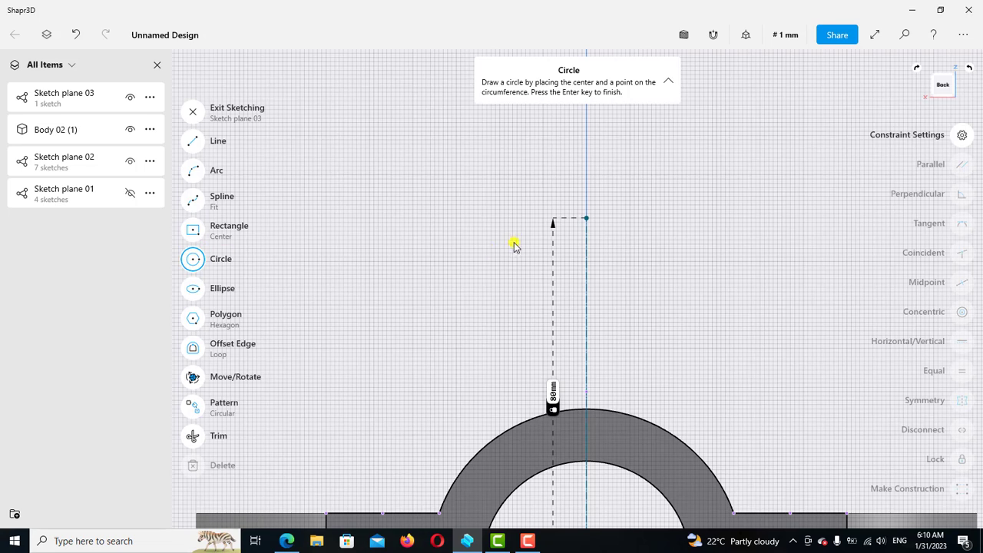
{"action": "left_click", "coordinate": [587, 218]}
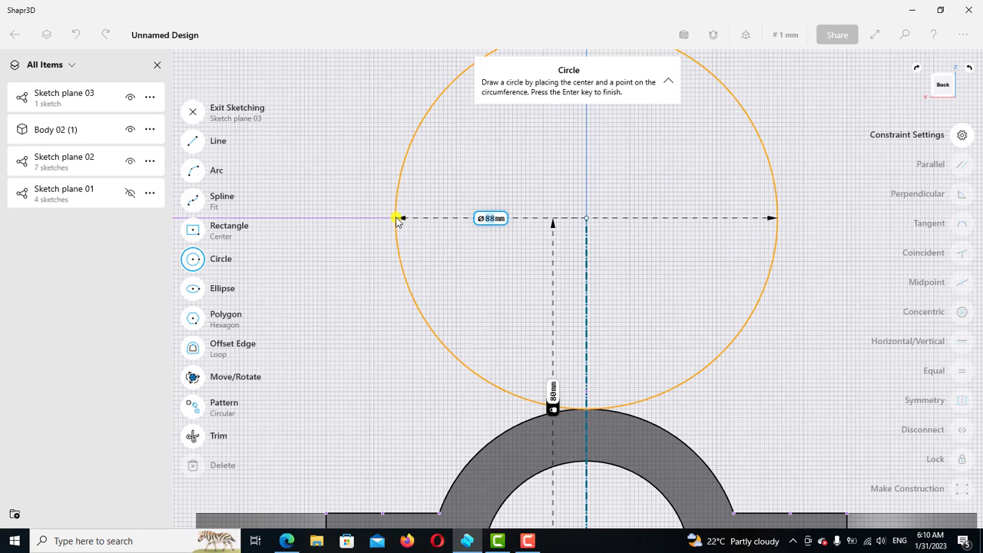
{"action": "type", "text": "40"}
{"action": "key", "text": "Return"}
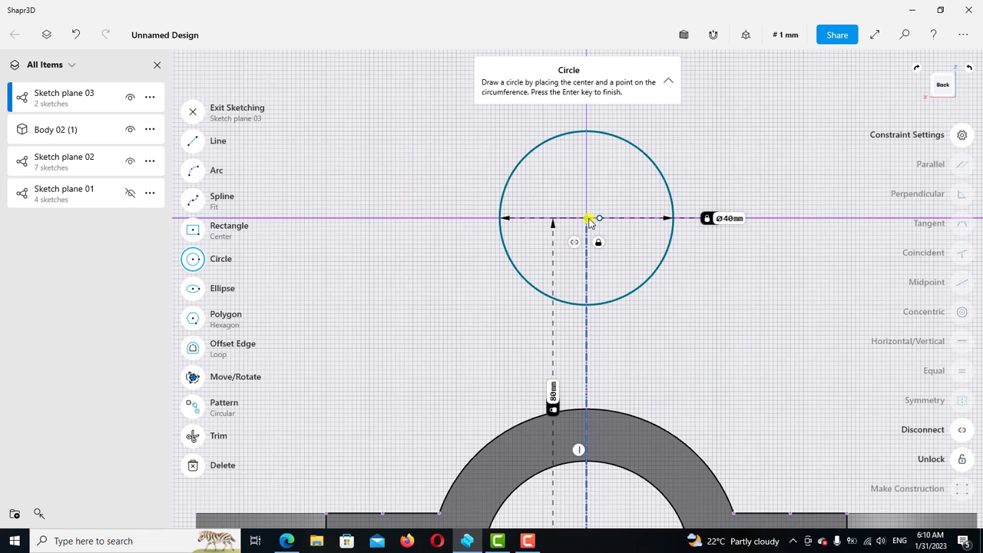
{"action": "left_click", "coordinate": [586, 219]}
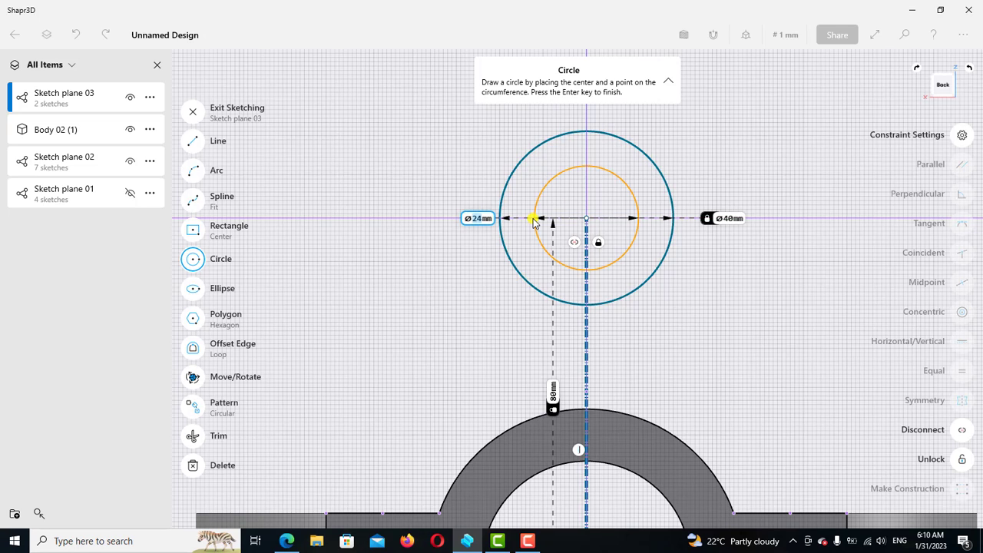
{"action": "type", "text": "24"}
{"action": "key", "text": "Return"}
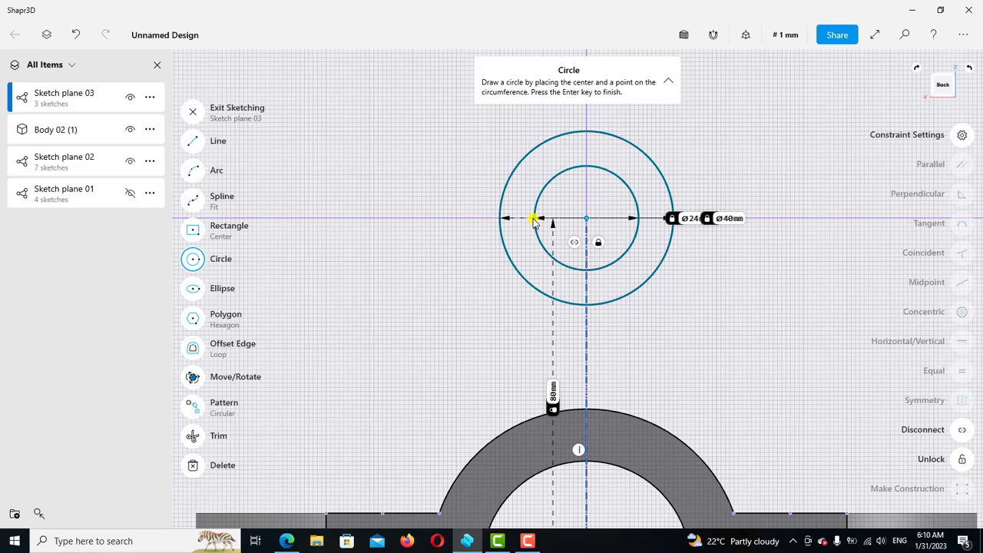
- Draw a line from the left corner between half-ring and flange to the 40 mm circle, and make it tangent to that circle
{"action": "left_click", "coordinate": [222, 151]}
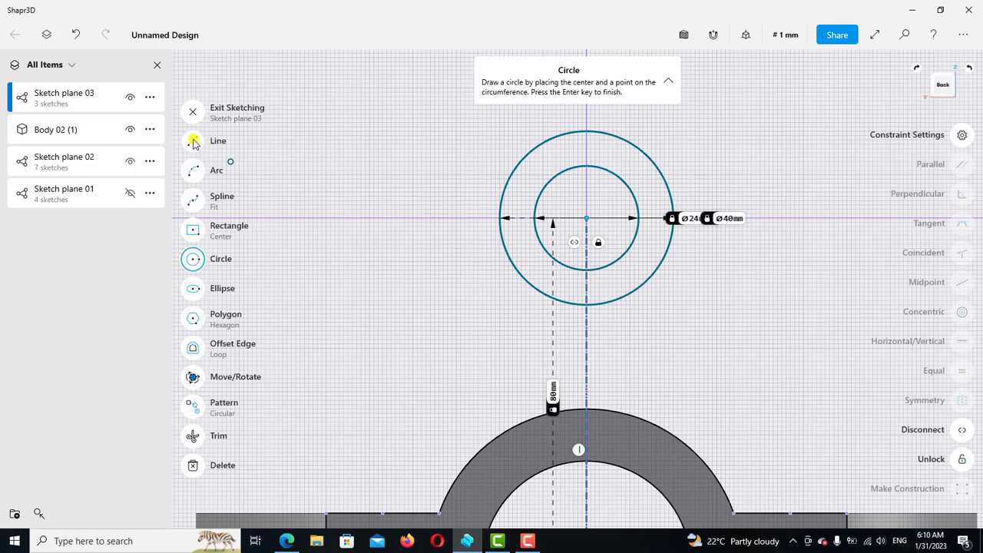
{"action": "left_click", "coordinate": [440, 515]}
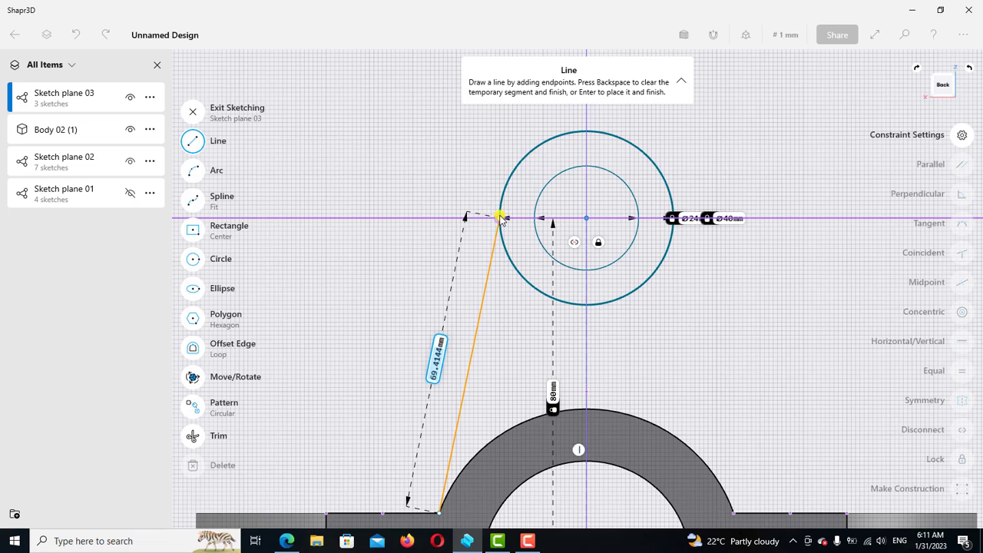
{"action": "left_click", "coordinate": [499, 219]}
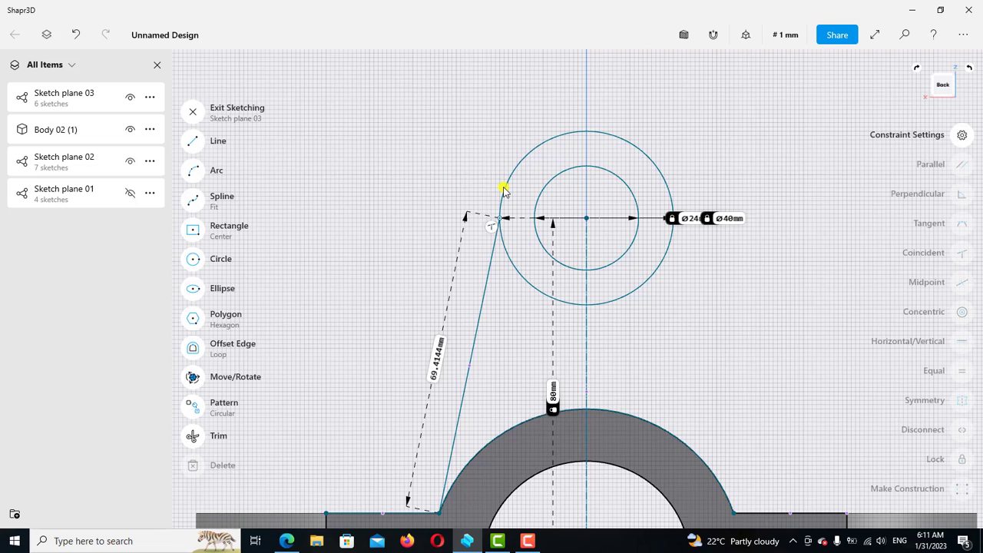
{"action": "left_click", "coordinate": [477, 192]}
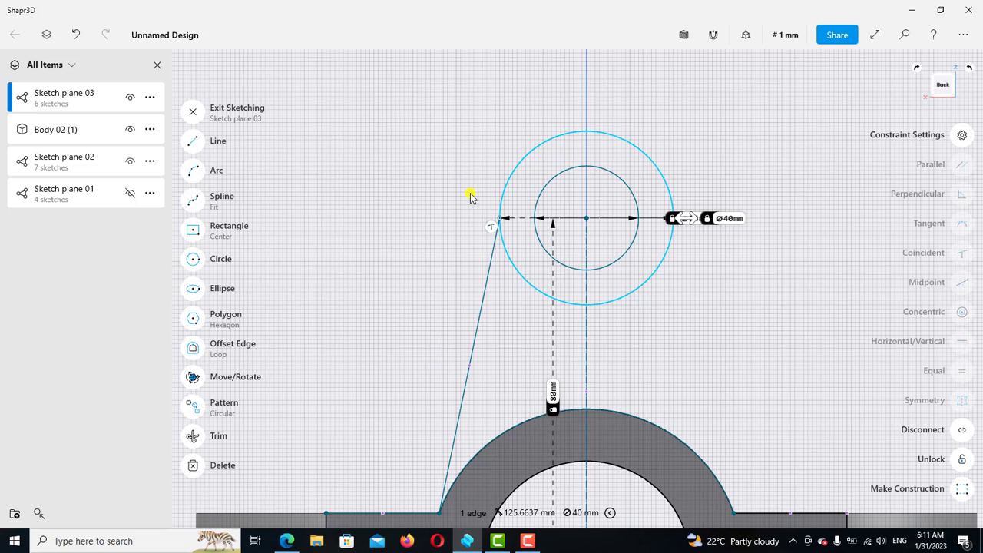
{"action": "left_click", "coordinate": [495, 246]}
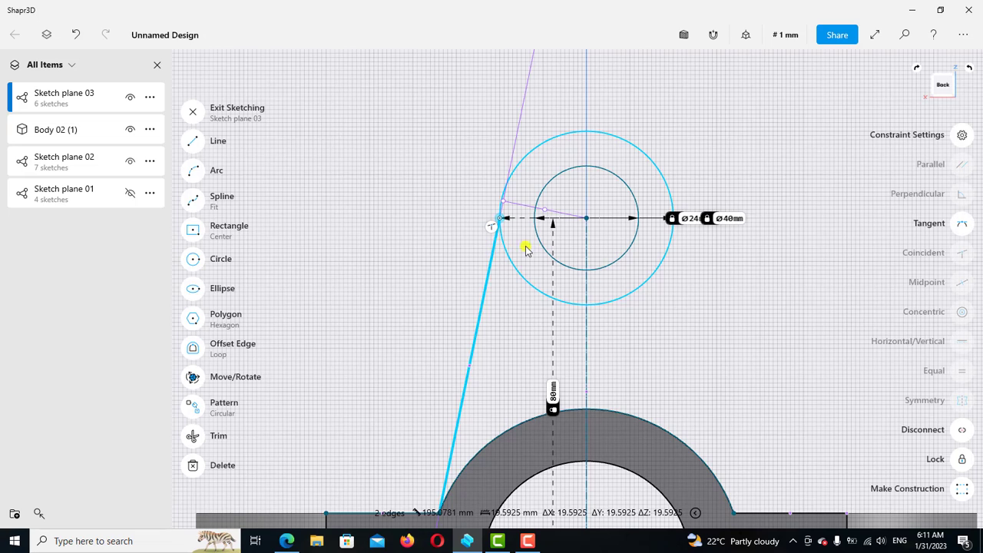
{"action": "left_click", "coordinate": [963, 224]}
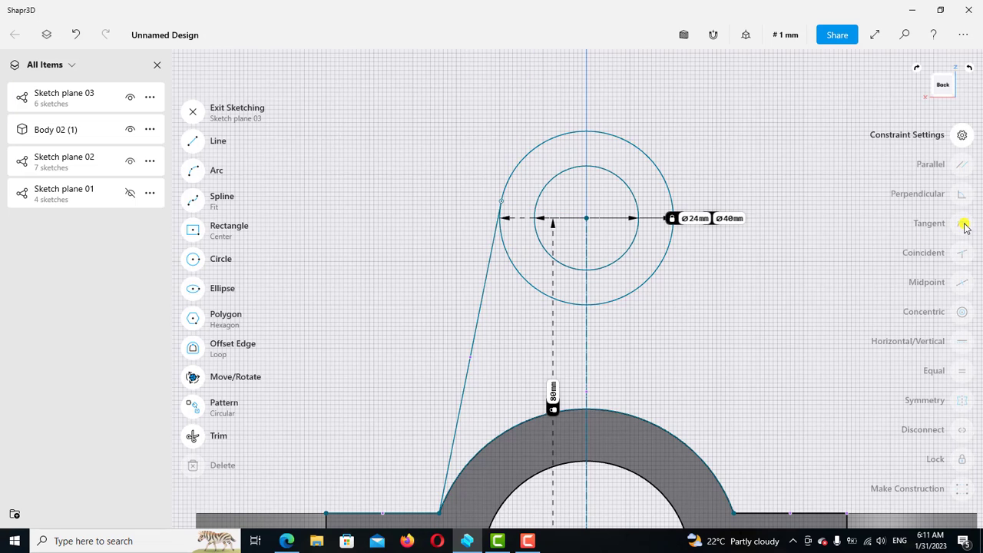
- Exit the sketch and mirror the tangent line across the vertical construction line, keeping the original
{"action": "left_click", "coordinate": [492, 277]}
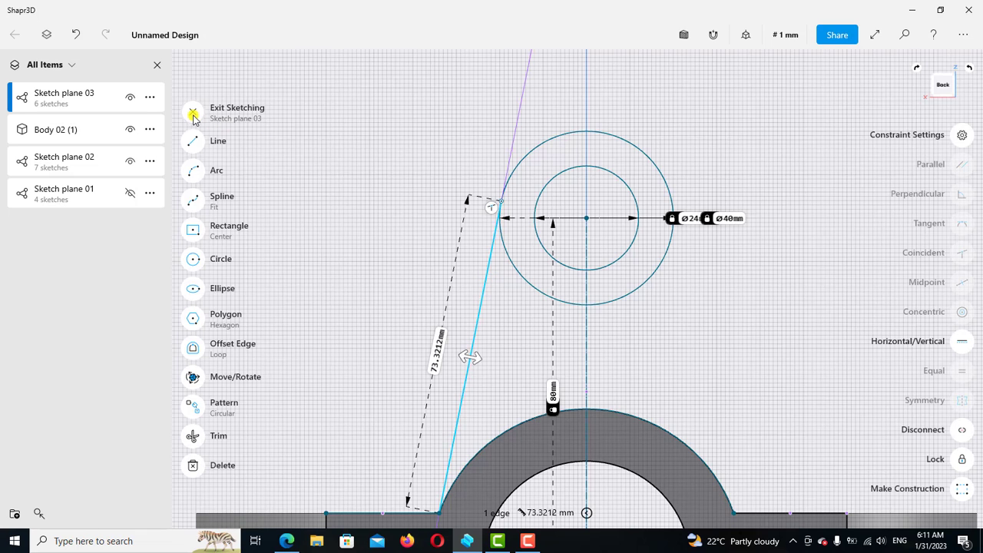
{"action": "left_click", "coordinate": [192, 111]}
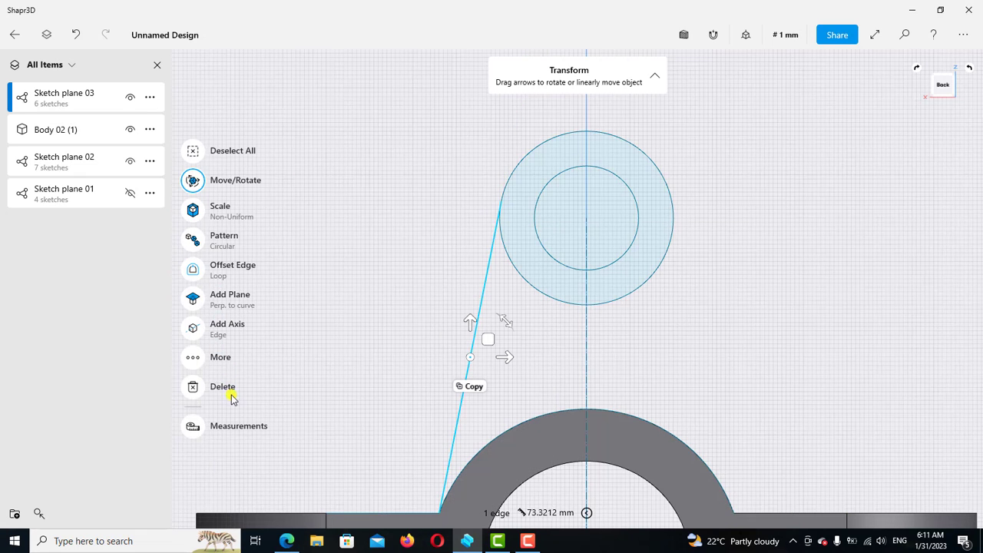
{"action": "left_click", "coordinate": [203, 359]}
{"action": "left_click", "coordinate": [278, 439]}
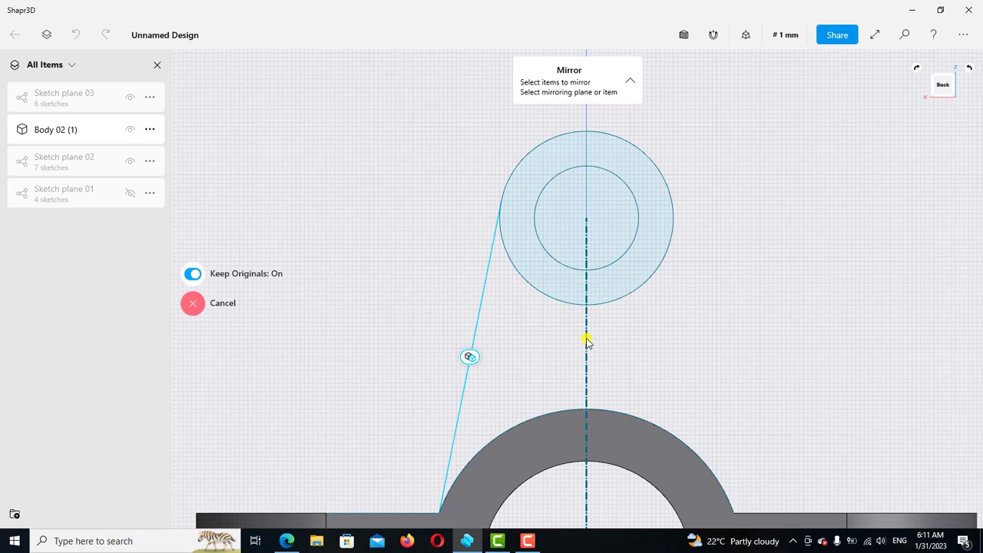
{"action": "left_click", "coordinate": [587, 341]}
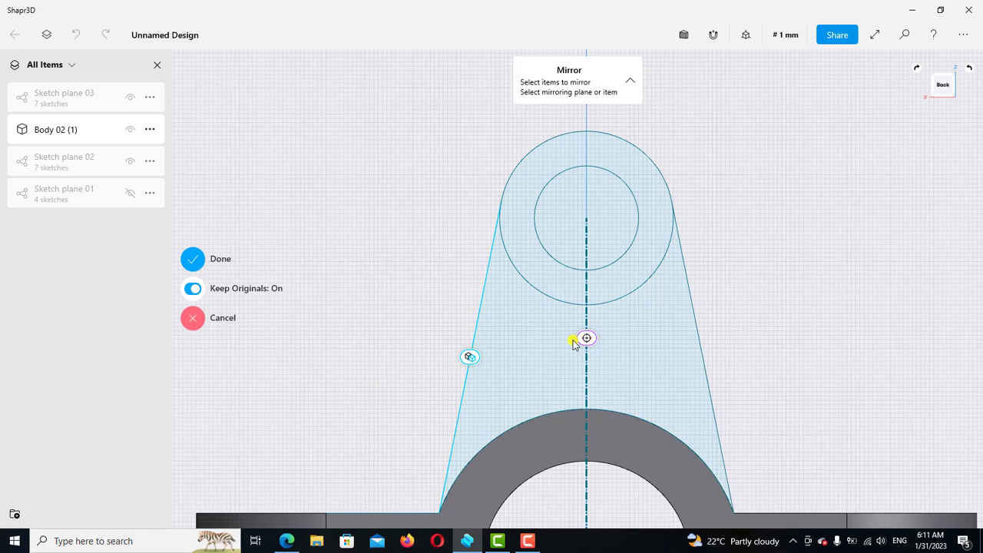
{"action": "left_click", "coordinate": [206, 262]}
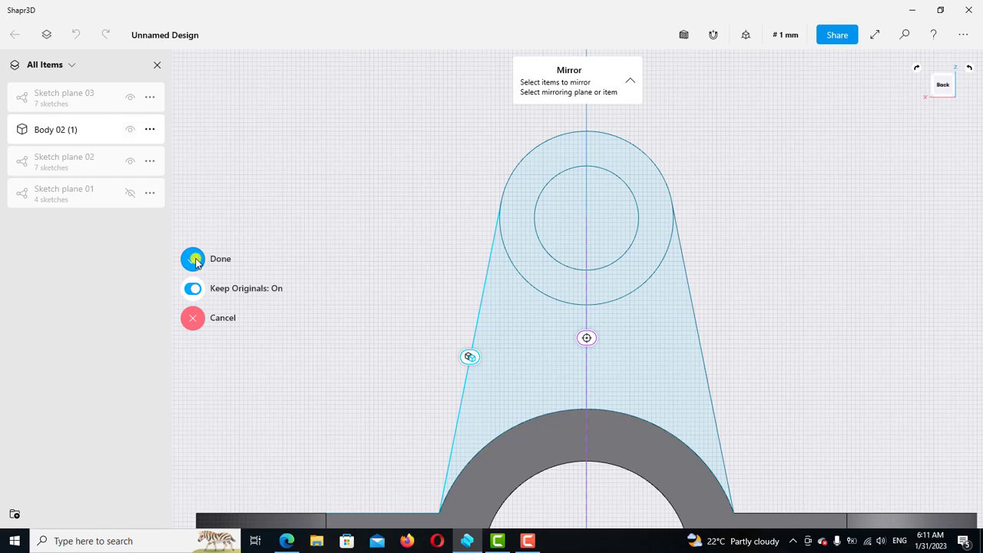
- Extrude the ring between the 40 mm and 24 mm circles by -34 mm, forward over the base
{"action": "left_click", "coordinate": [745, 35]}
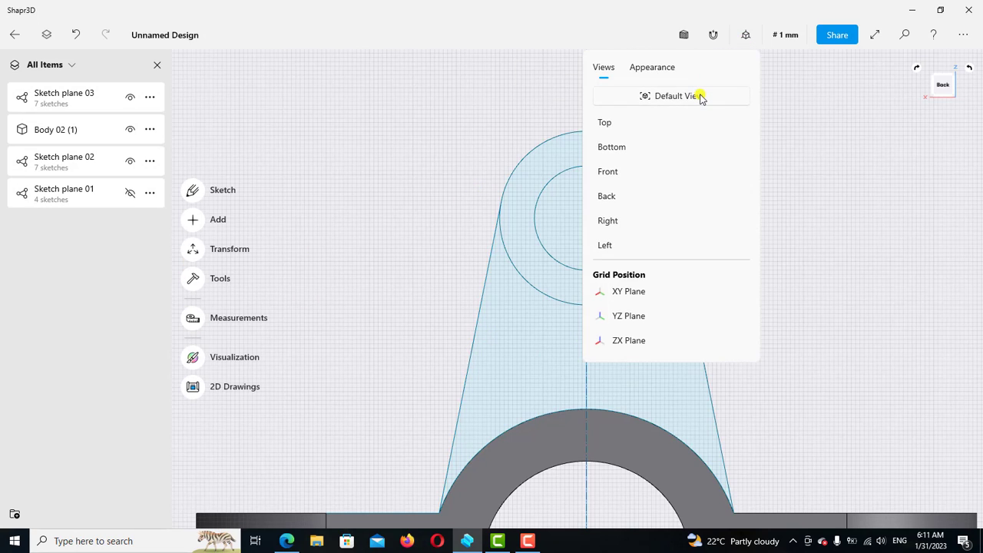
{"action": "left_click", "coordinate": [698, 95]}
{"action": "scroll", "coordinate": [640, 210], "scroll_direction": "up", "scroll_amount": 5}
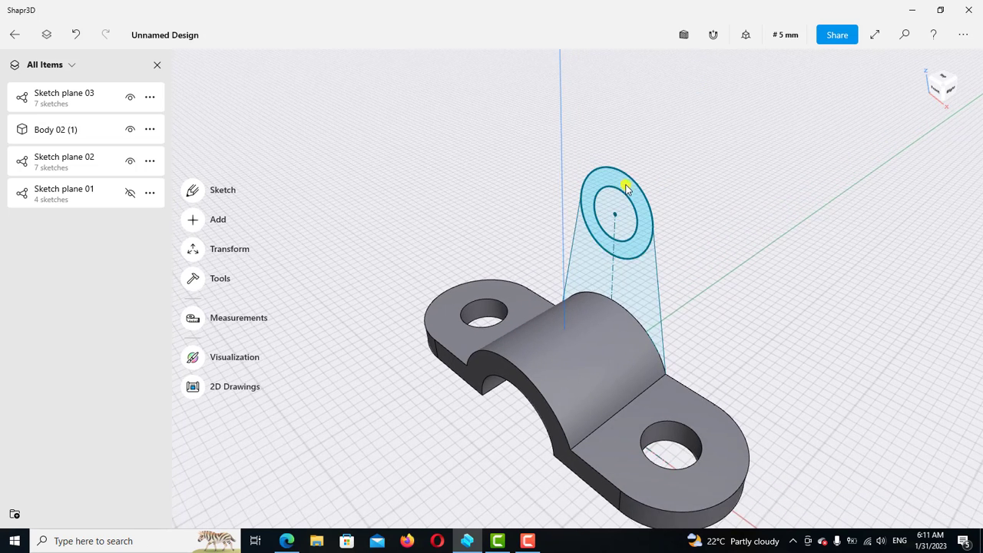
{"action": "left_click", "coordinate": [630, 184]}
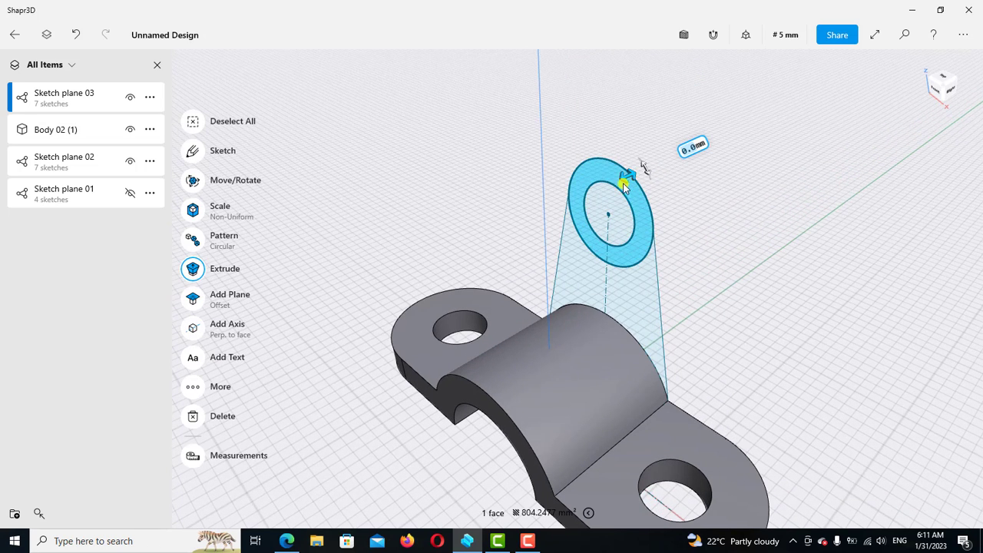
{"action": "left_click_drag", "start_coordinate": [578, 201], "coordinate": [576, 192]}
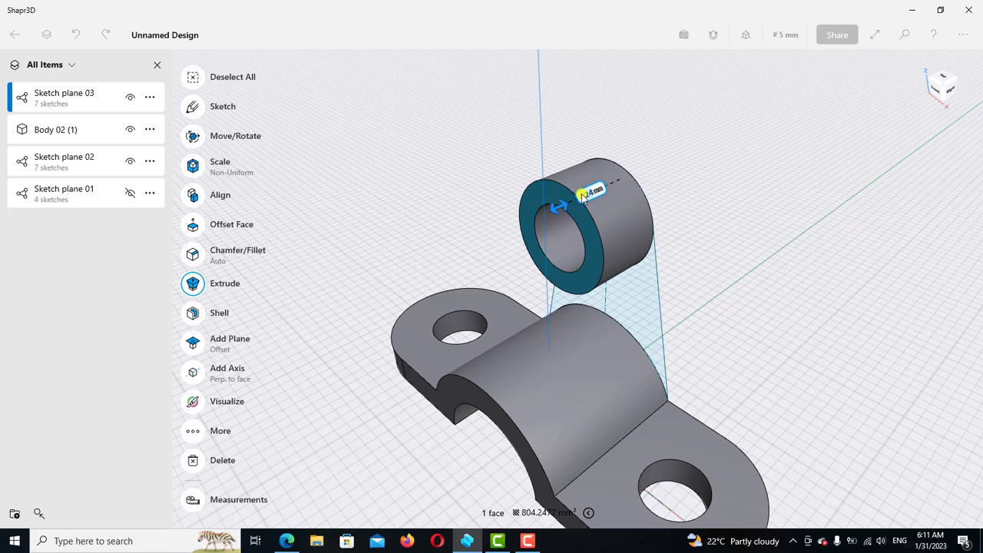
{"action": "left_click", "coordinate": [595, 194]}
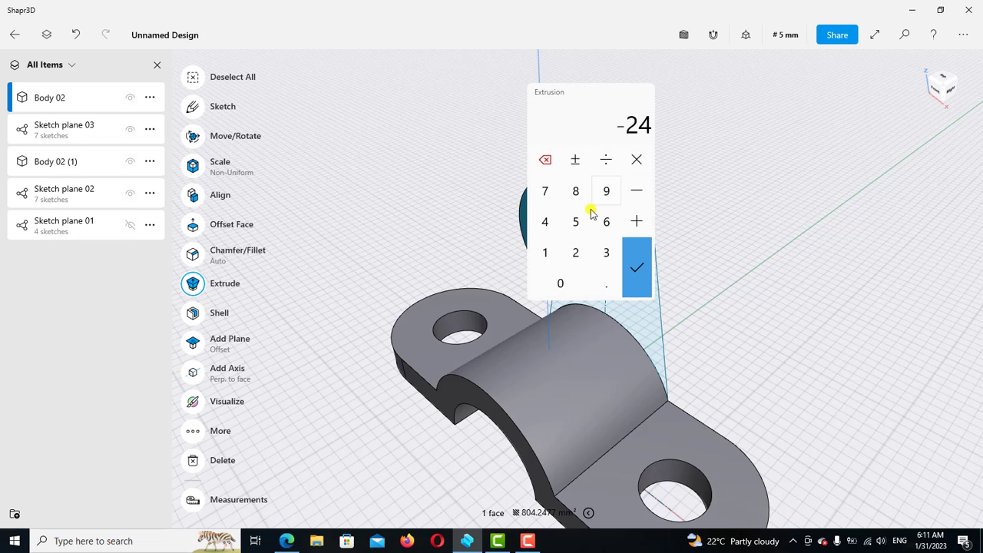
{"action": "left_click", "coordinate": [606, 253]}
{"action": "left_click", "coordinate": [547, 225]}
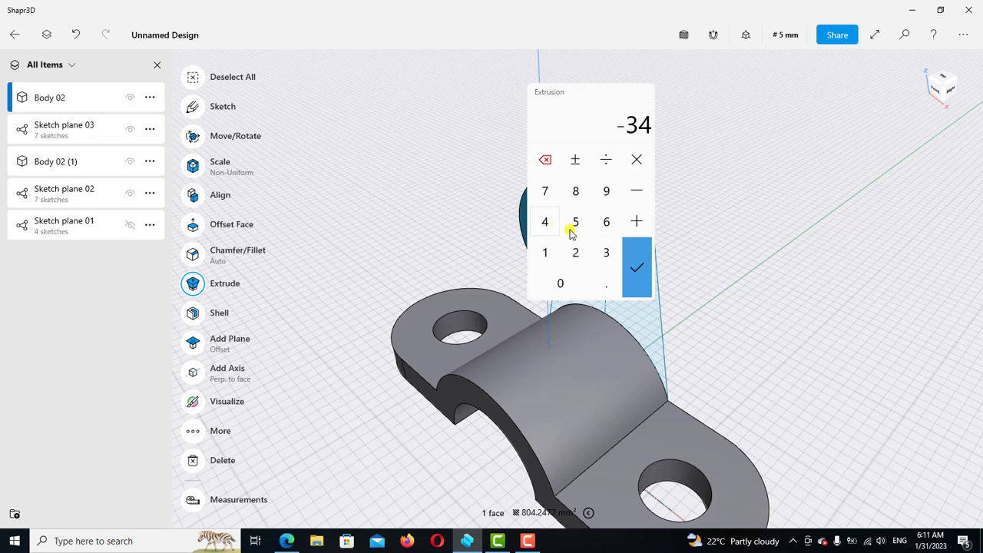
{"action": "left_click", "coordinate": [637, 265]}
{"action": "left_click", "coordinate": [730, 209]}
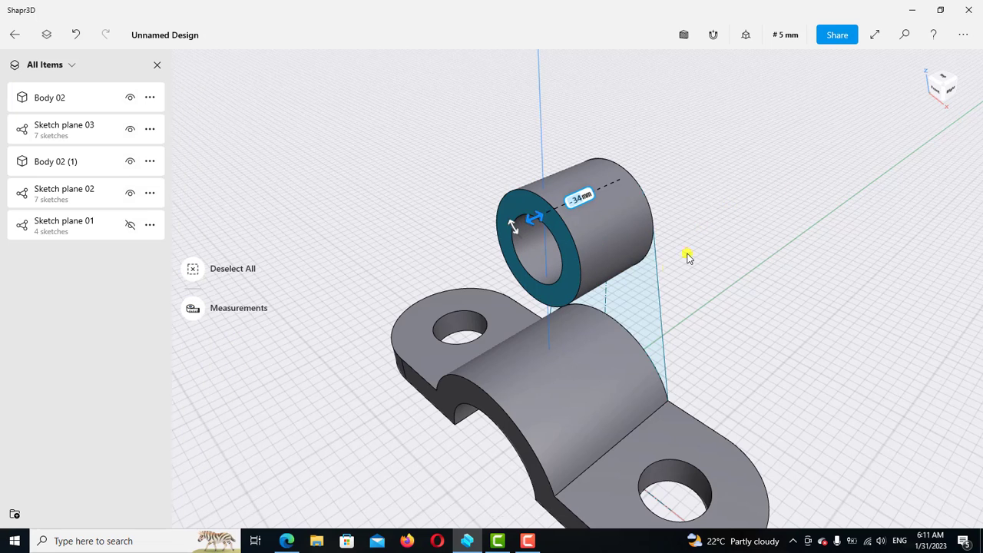
- Extrude the upright's web profile between the half-ring and the cylinder by -12 mm, forward over the base
{"action": "left_click", "coordinate": [638, 300]}
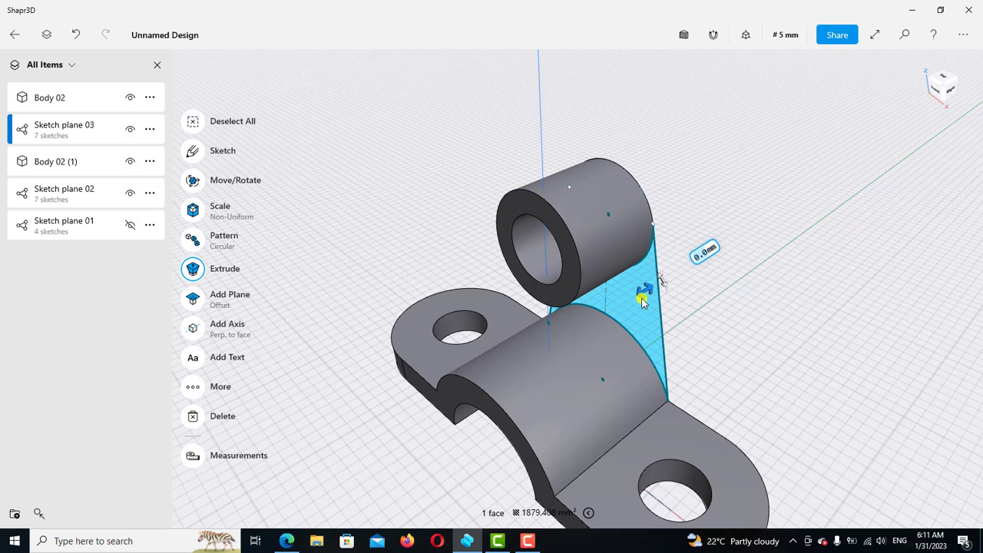
{"action": "left_click_drag", "start_coordinate": [617, 306], "coordinate": [617, 309]}
{"action": "left_click", "coordinate": [617, 309]}
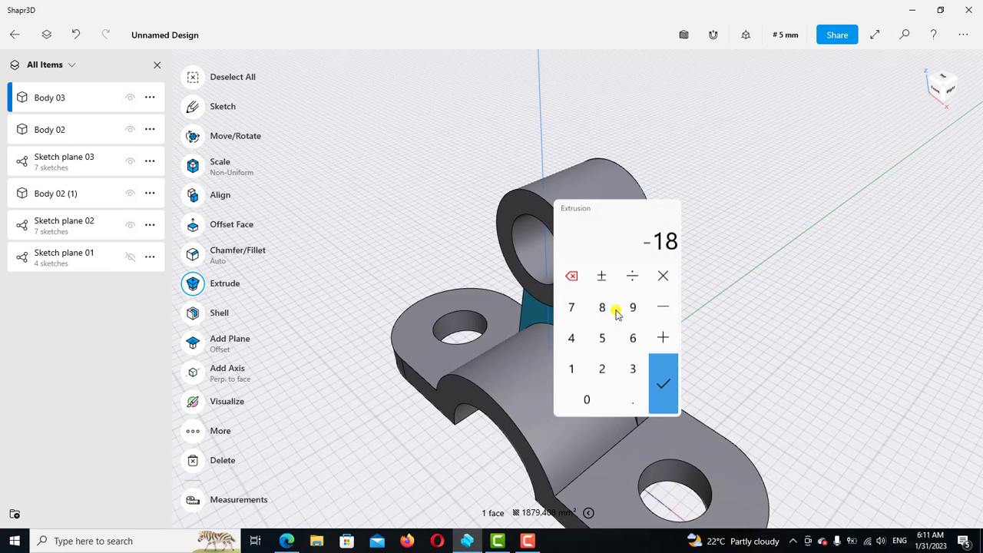
{"action": "left_click", "coordinate": [572, 369]}
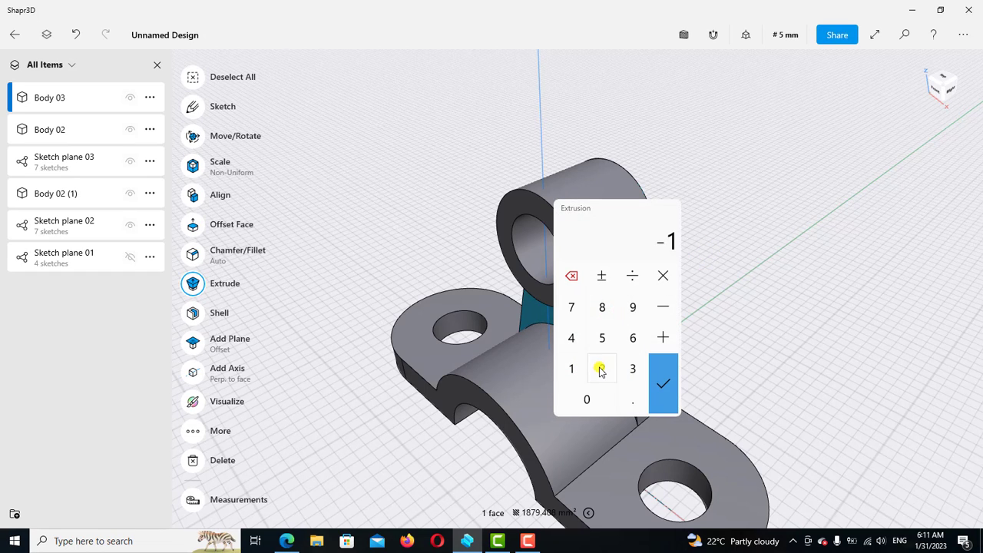
{"action": "left_click", "coordinate": [665, 392]}
{"action": "left_click", "coordinate": [712, 232]}
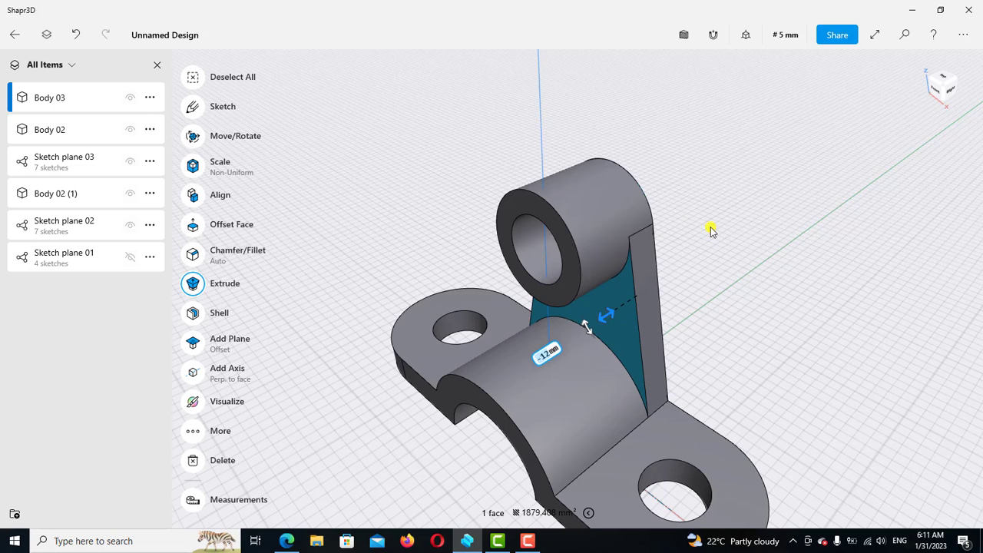
{"action": "middle_click_drag", "start_coordinate": [712, 231], "coordinate": [709, 192]}
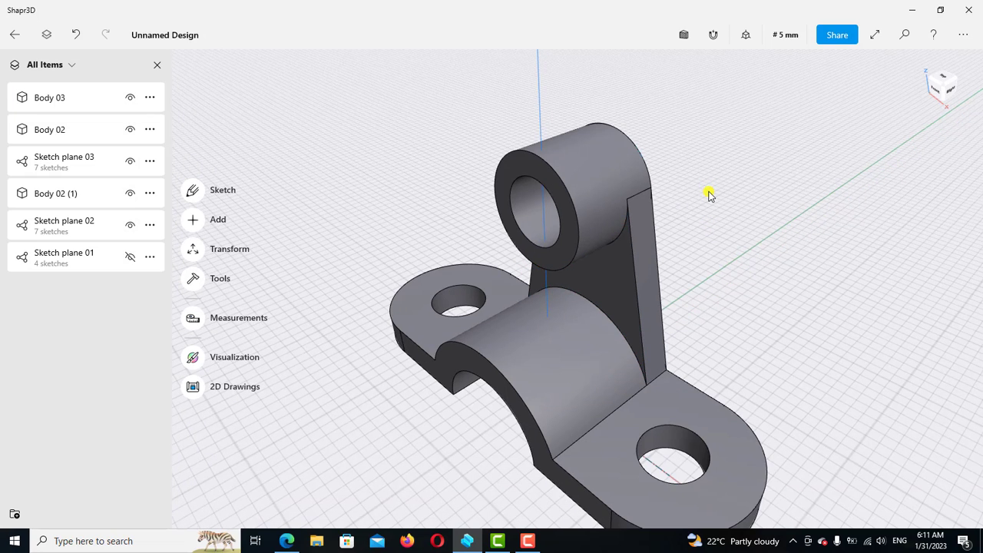
- Unite the base, cylinder and web bodies into one body without keeping the originals
{"action": "left_click", "coordinate": [82, 195]}
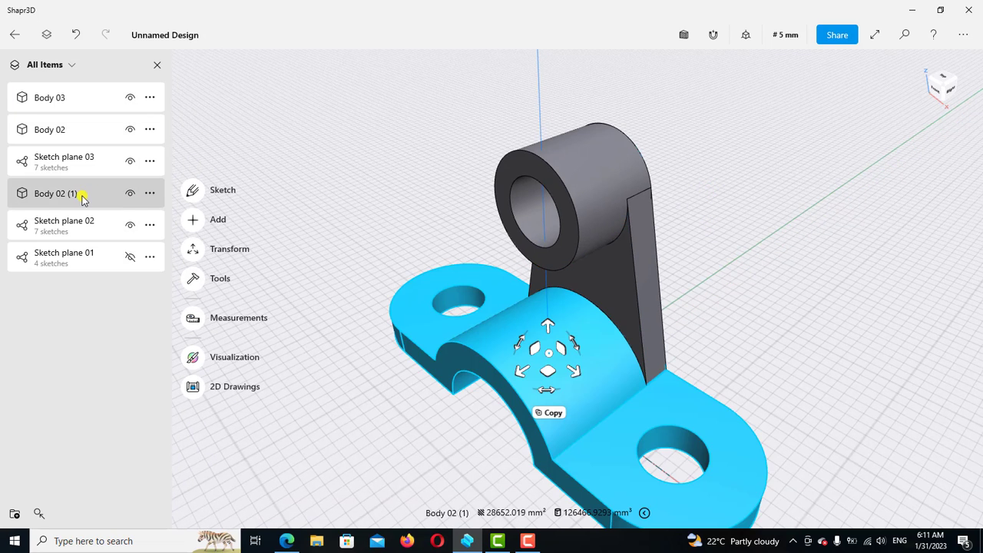
{"action": "left_click", "coordinate": [59, 129]}
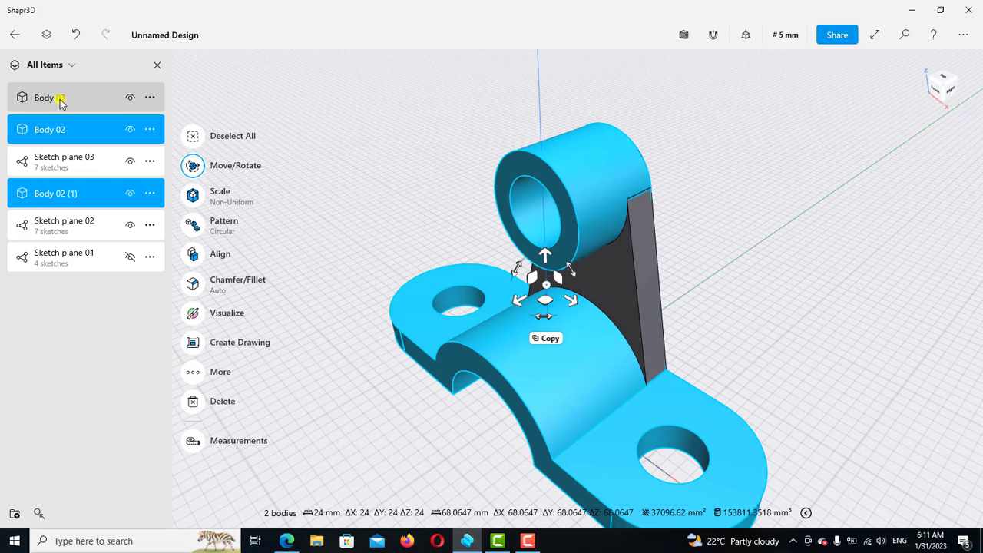
{"action": "left_click", "coordinate": [60, 102]}
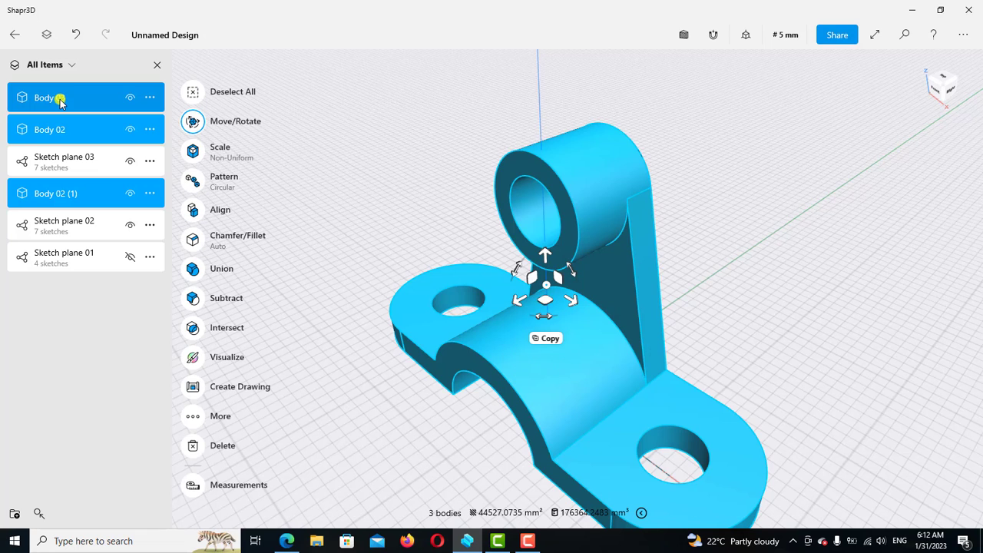
{"action": "left_click", "coordinate": [193, 273]}
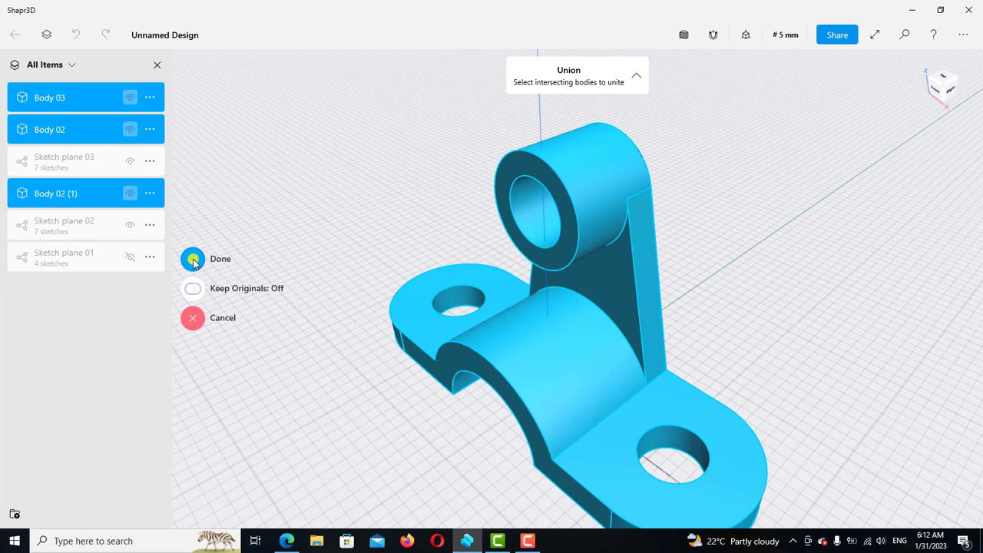
{"action": "left_click", "coordinate": [192, 260]}
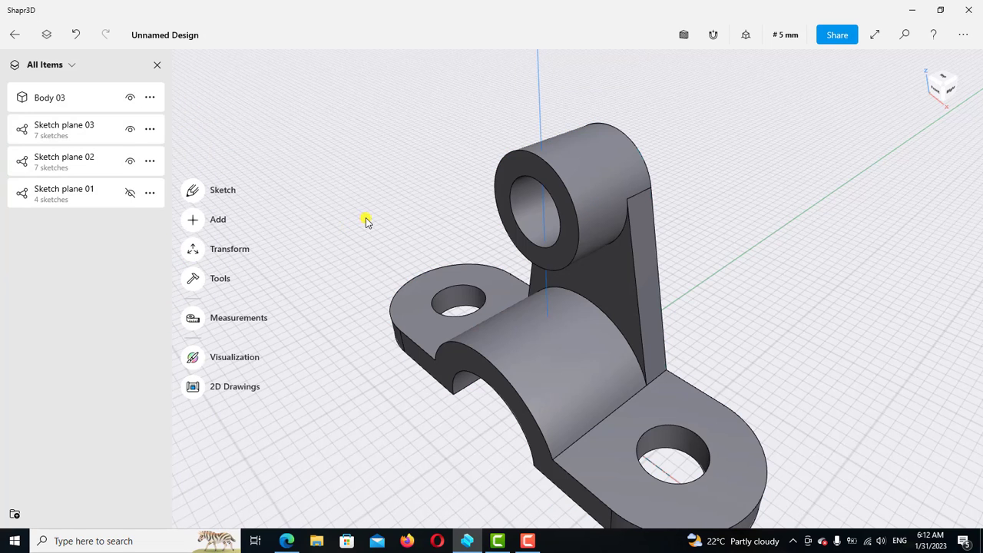
- Switch to the Exercise 26 PDF in the browser, examine the remaining rib's shape and dimensions, and return to Shapr3D
{"action": "middle_click_drag", "start_coordinate": [365, 189], "coordinate": [361, 145]}
{"action": "scroll", "coordinate": [330, 452], "scroll_direction": "up", "scroll_amount": 2}
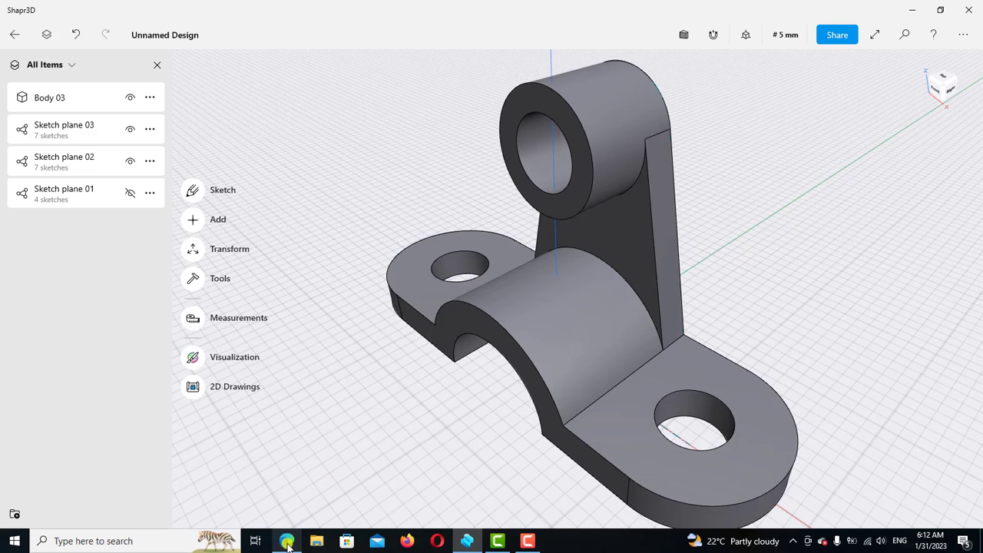
{"action": "left_click", "coordinate": [286, 541]}
{"action": "scroll", "coordinate": [714, 380], "scroll_direction": "down", "scroll_amount": 1}
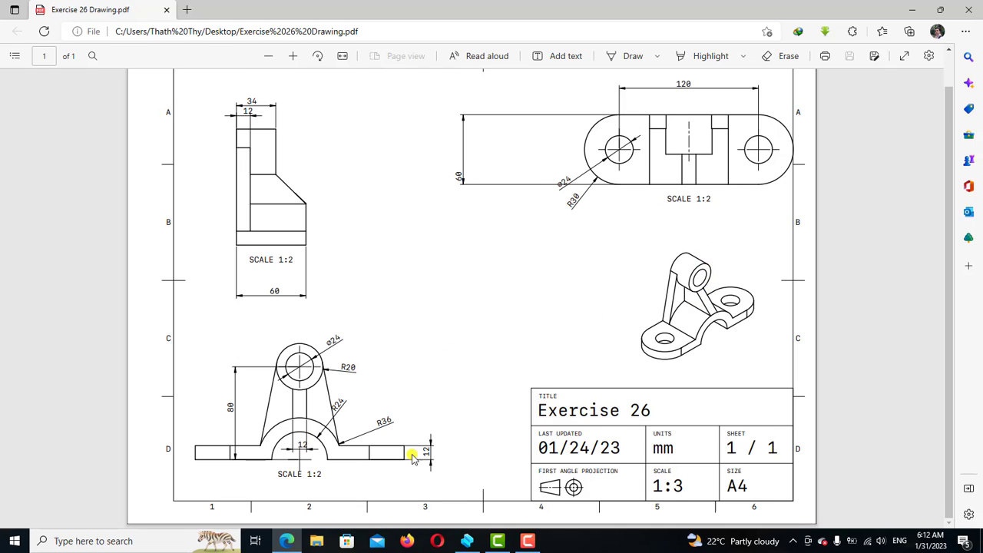
{"action": "left_click", "coordinate": [467, 541]}
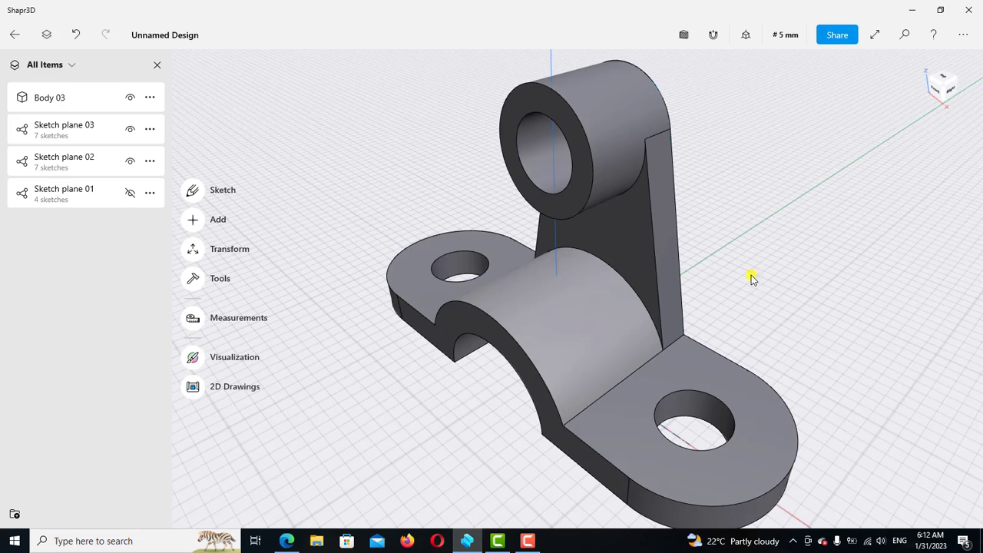
{"action": "right_click_drag", "start_coordinate": [770, 266], "coordinate": [752, 283]}
{"action": "right_click_drag", "start_coordinate": [760, 248], "coordinate": [759, 240]}
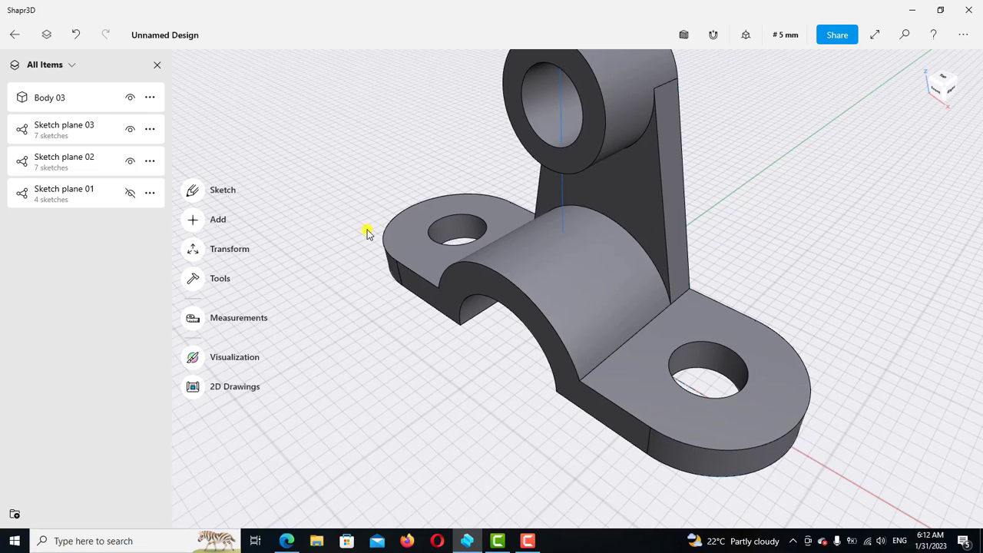
- Create a construction plane offset 30 mm upward from the upper face of the base's flange
{"action": "left_click", "coordinate": [192, 220]}
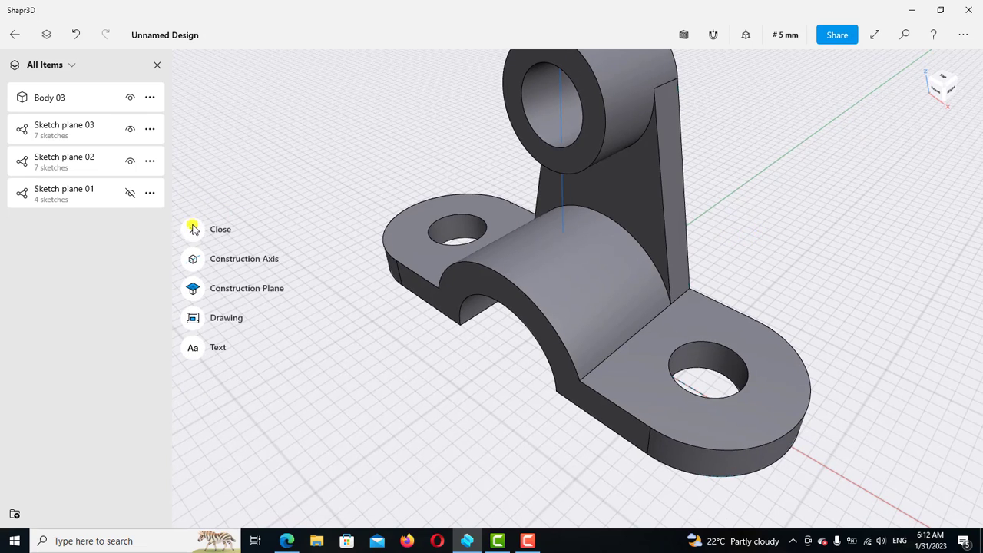
{"action": "left_click", "coordinate": [193, 288]}
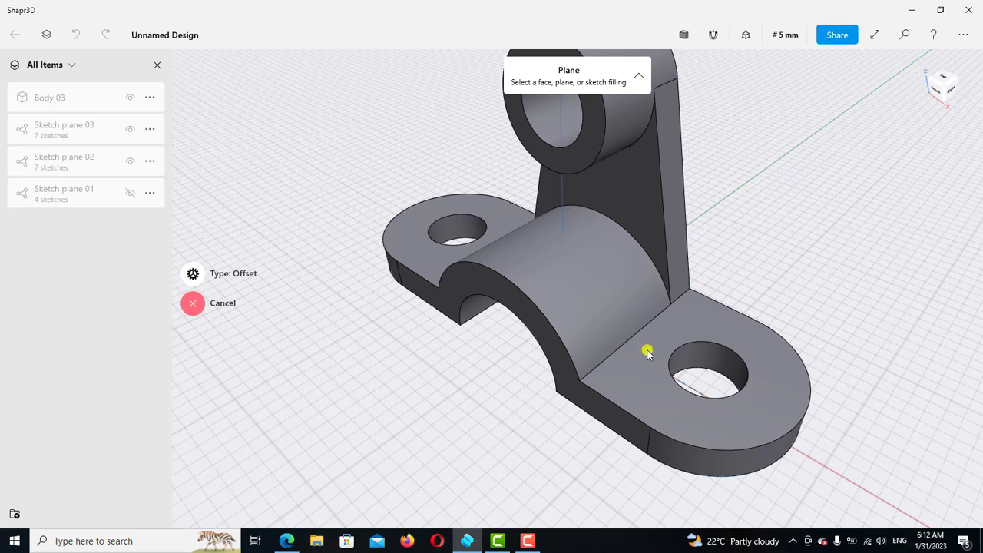
{"action": "left_click", "coordinate": [708, 322]}
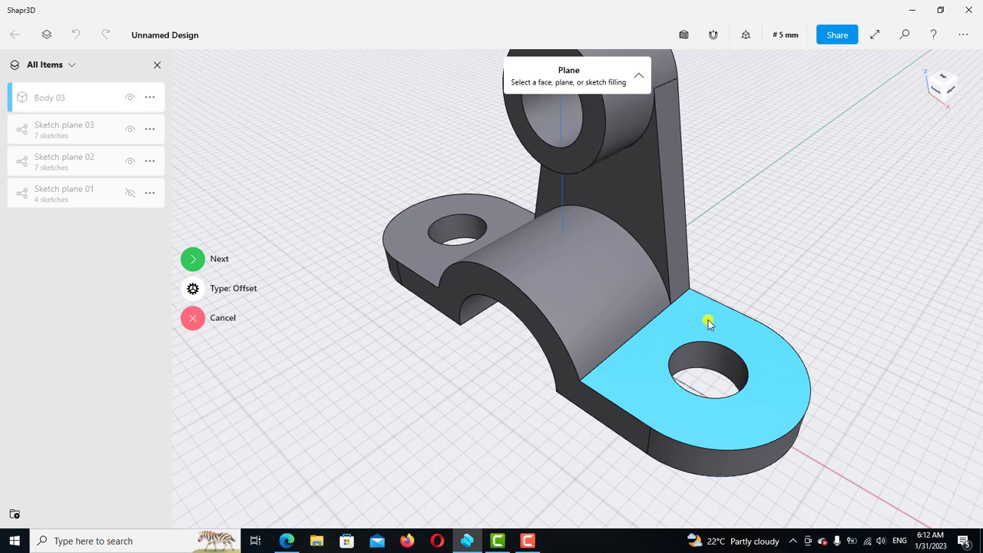
{"action": "left_click", "coordinate": [193, 259]}
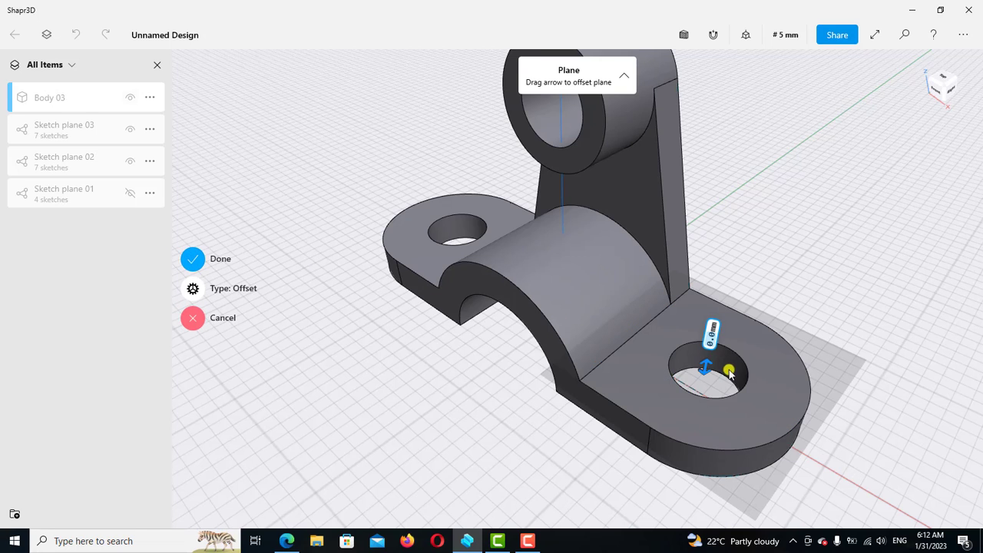
{"action": "left_click_drag", "start_coordinate": [707, 364], "coordinate": [729, 257]}
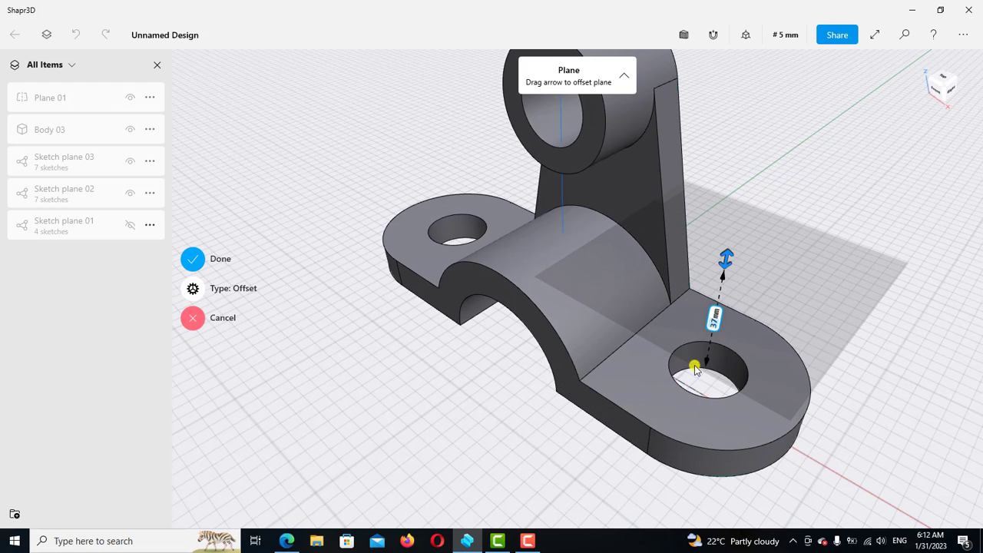
{"action": "left_click", "coordinate": [713, 324]}
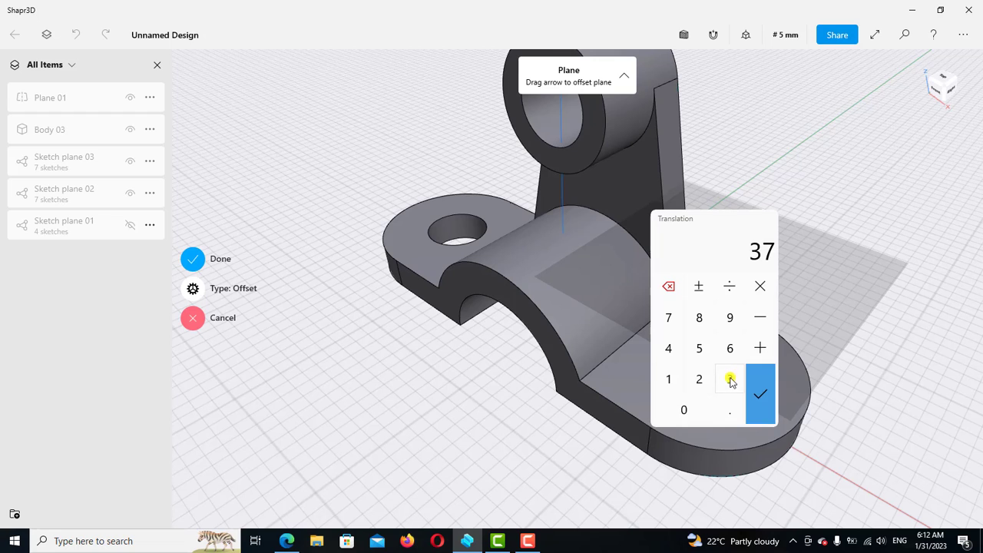
{"action": "left_click", "coordinate": [730, 378]}
{"action": "left_click", "coordinate": [684, 409]}
{"action": "left_click", "coordinate": [758, 393]}
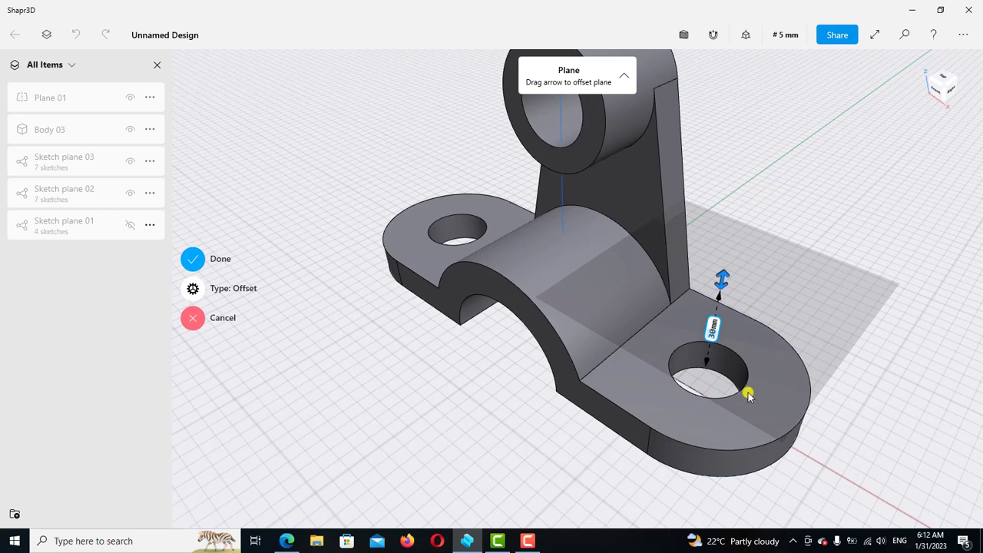
{"action": "left_click", "coordinate": [193, 261]}
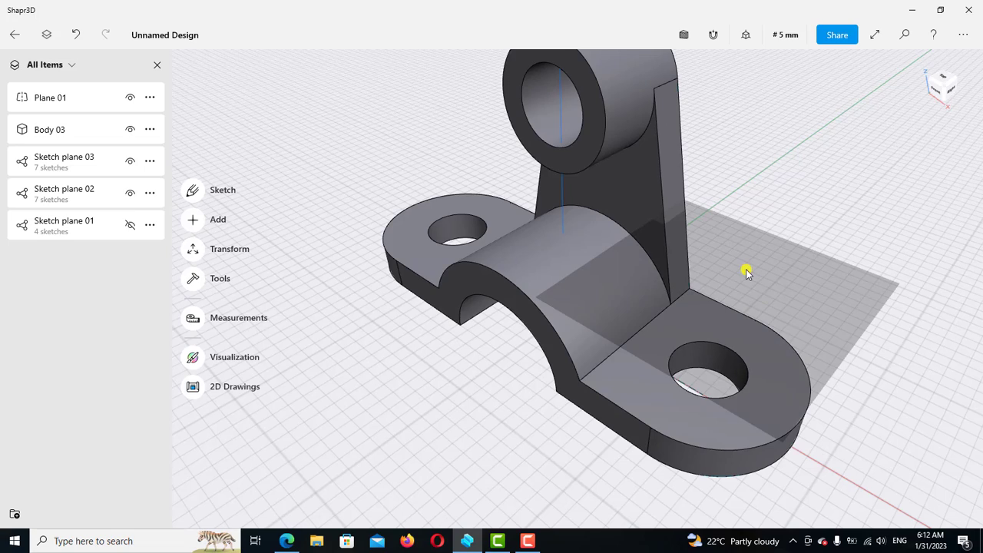
- Start a sketch on the offset construction plane and turn on the display of hidden edges
{"action": "key", "text": "l"}
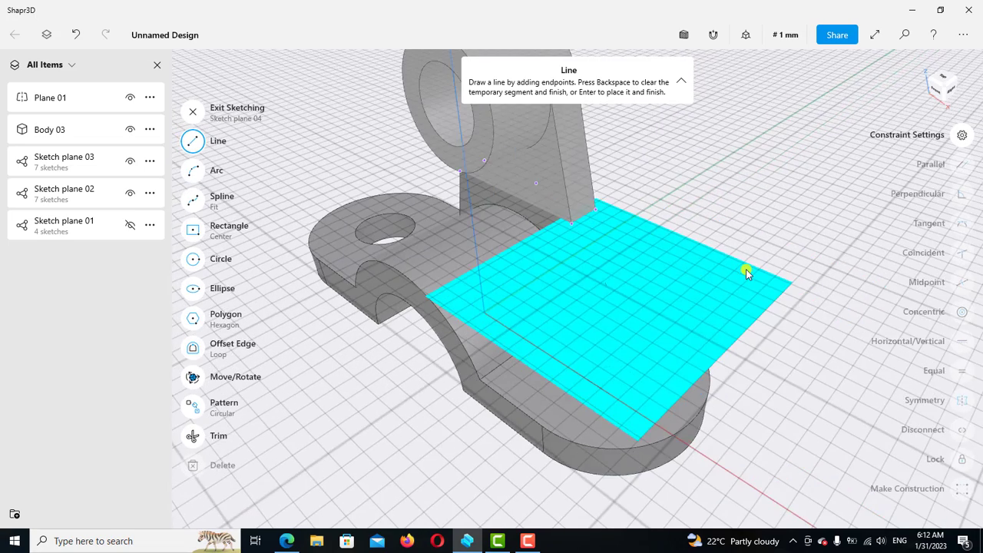
{"action": "scroll", "coordinate": [768, 288], "scroll_direction": "down", "scroll_amount": 5}
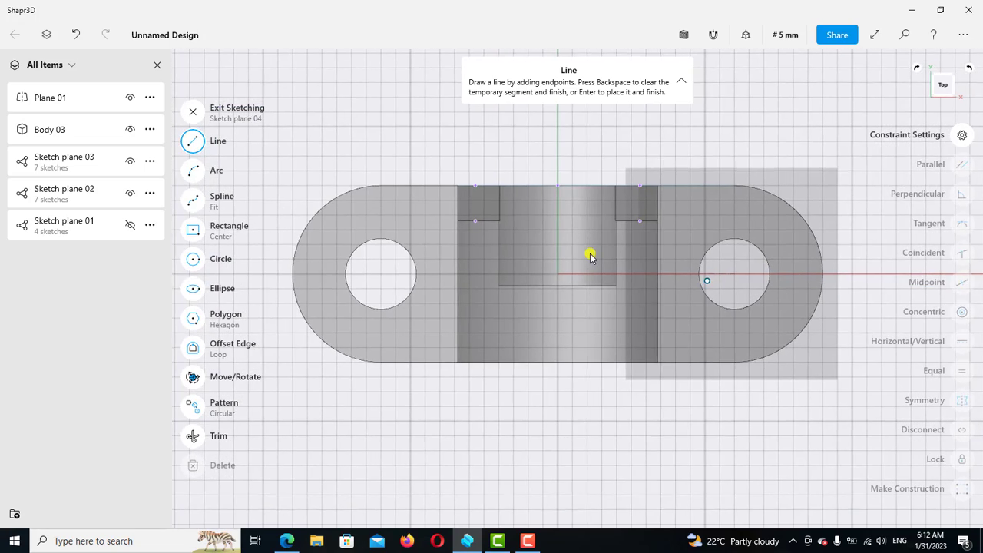
{"action": "scroll", "coordinate": [588, 254], "scroll_direction": "up", "scroll_amount": 3}
{"action": "left_click", "coordinate": [589, 254]}
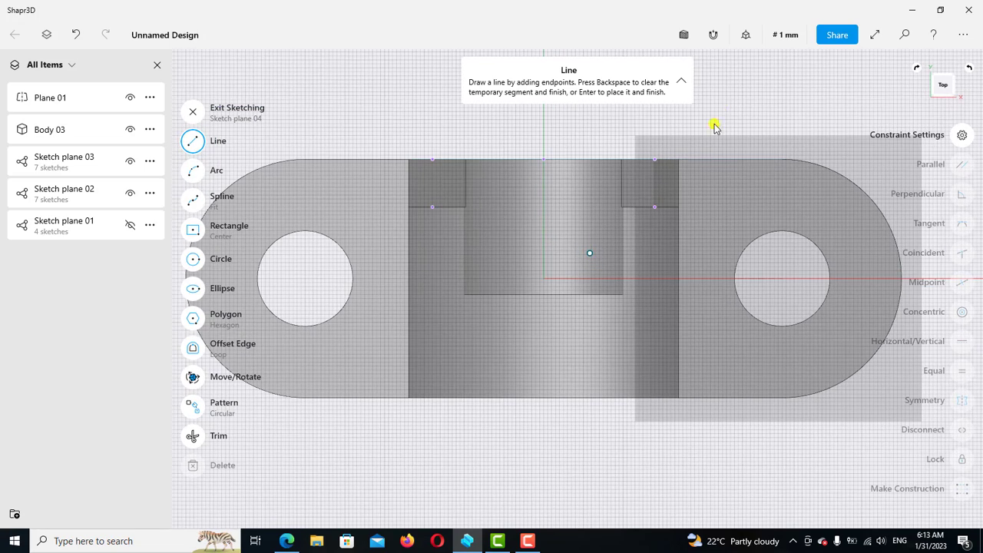
{"action": "left_click", "coordinate": [746, 36]}
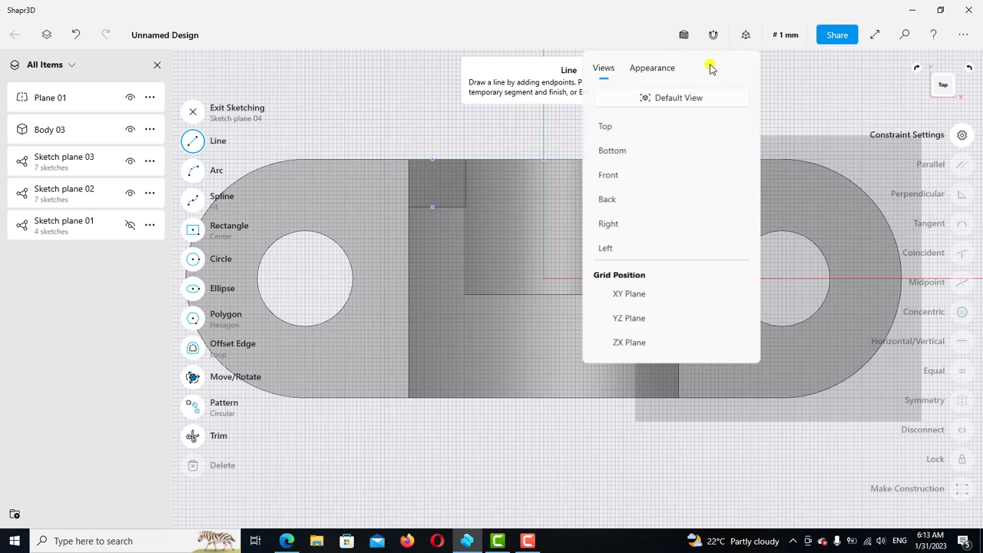
{"action": "left_click", "coordinate": [649, 69]}
{"action": "left_click", "coordinate": [739, 154]}
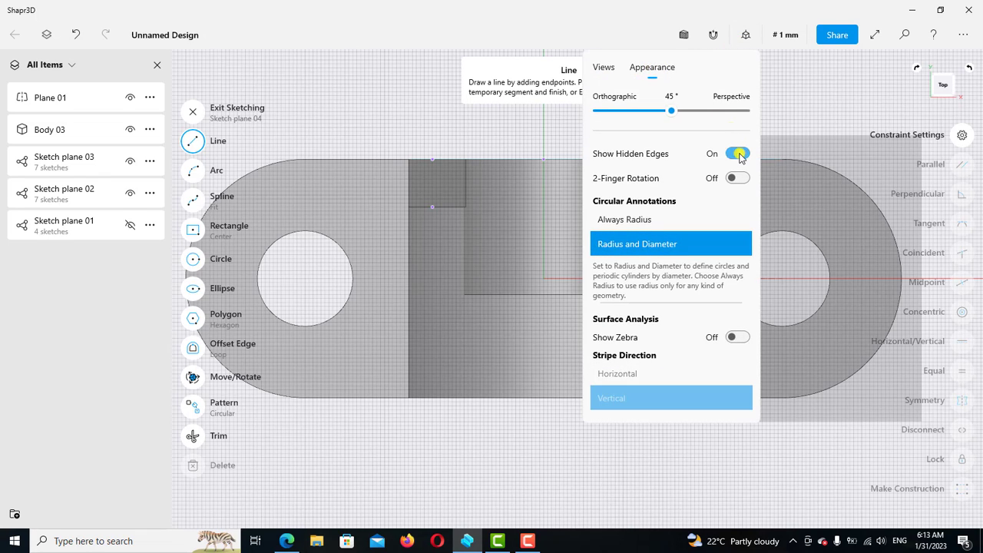
- Sketch a centre rectangle at the origin, 12 mm wide and about 12.6 mm high
{"action": "left_click", "coordinate": [192, 232]}
{"action": "left_click", "coordinate": [193, 233]}
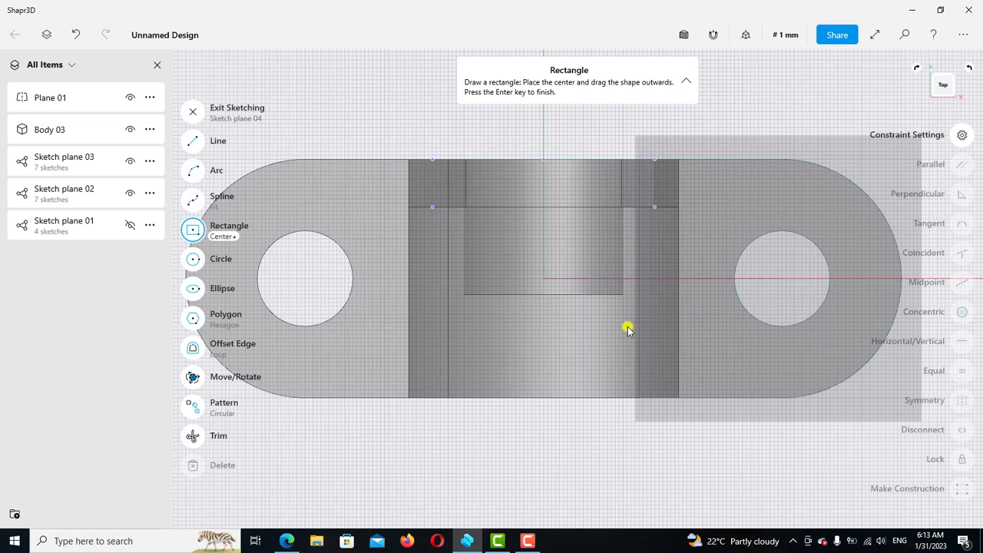
{"action": "scroll", "coordinate": [554, 257], "scroll_direction": "up", "scroll_amount": 1}
{"action": "scroll", "coordinate": [554, 257], "scroll_direction": "up", "scroll_amount": 3}
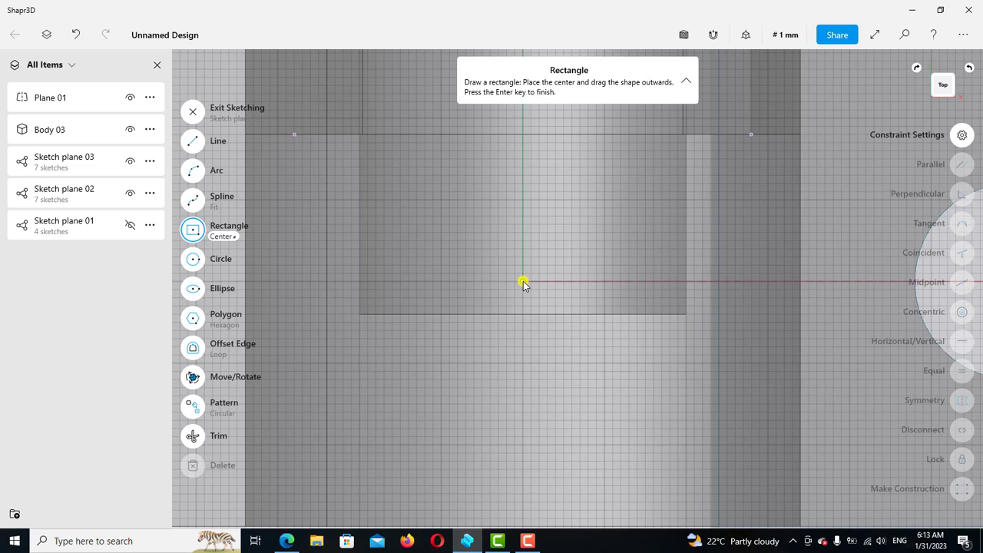
{"action": "left_click_drag", "start_coordinate": [523, 283], "coordinate": [632, 232]}
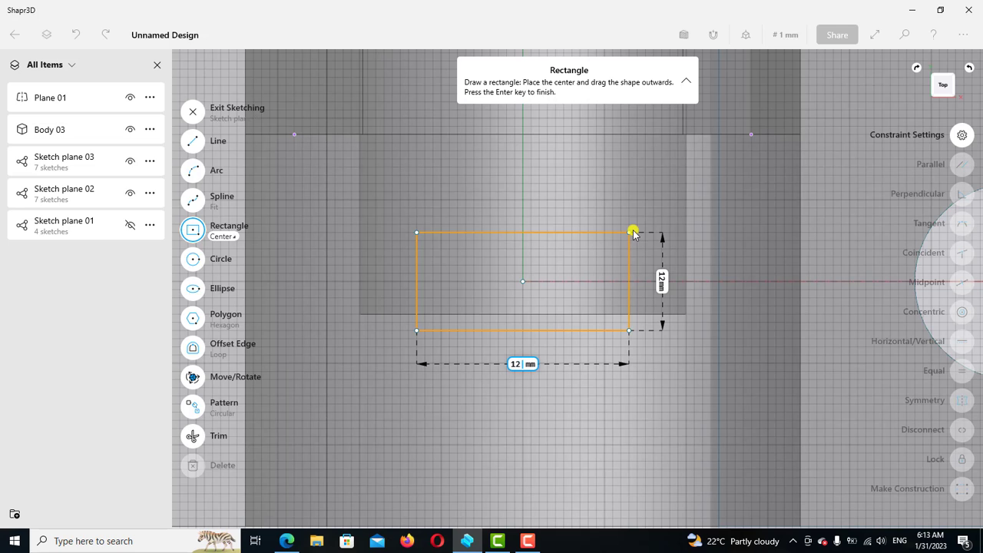
{"action": "key", "text": "Tab"}
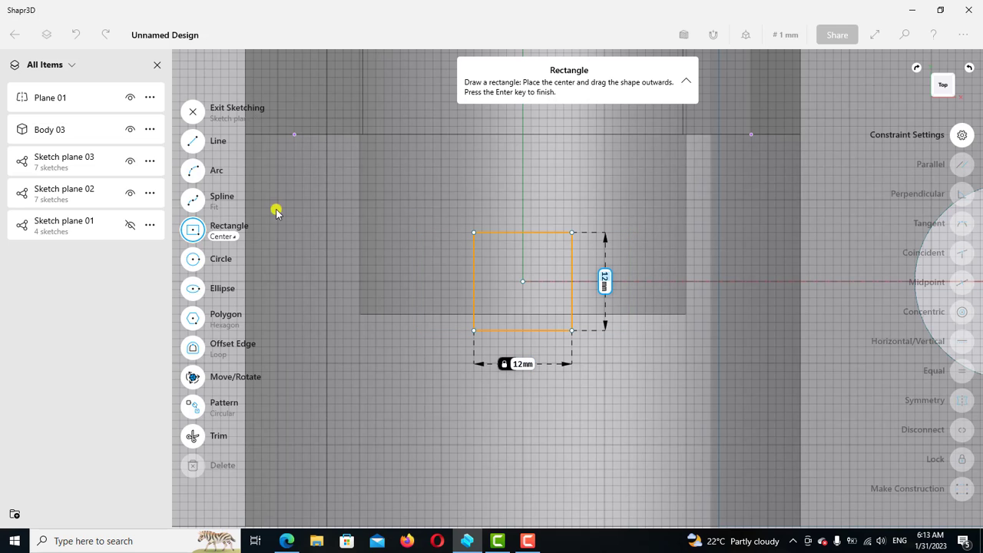
{"action": "left_click", "coordinate": [193, 233]}
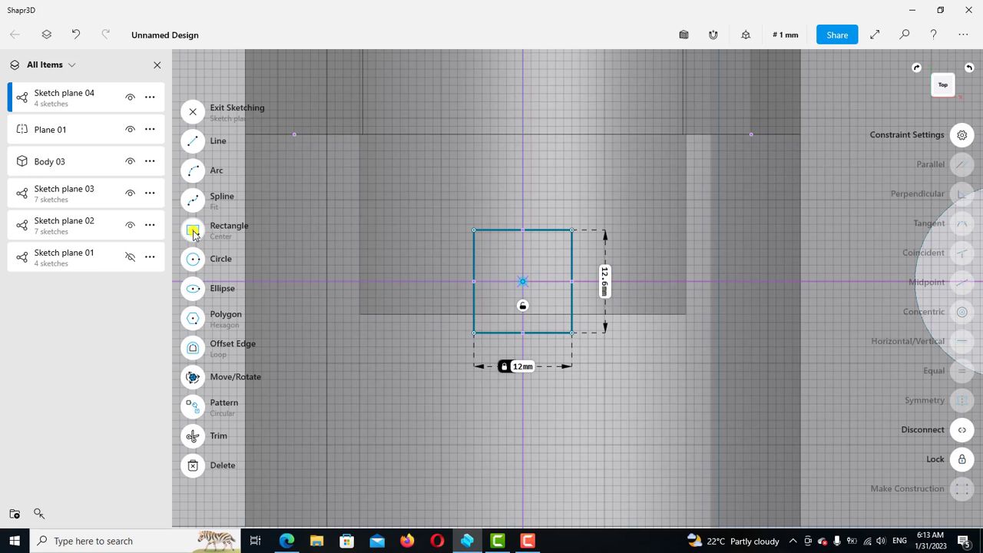
- Stretch the rectangle's two 12 mm edges to the web's front face and the base's front edge, and exit the sketch
{"action": "left_click", "coordinate": [538, 232]}
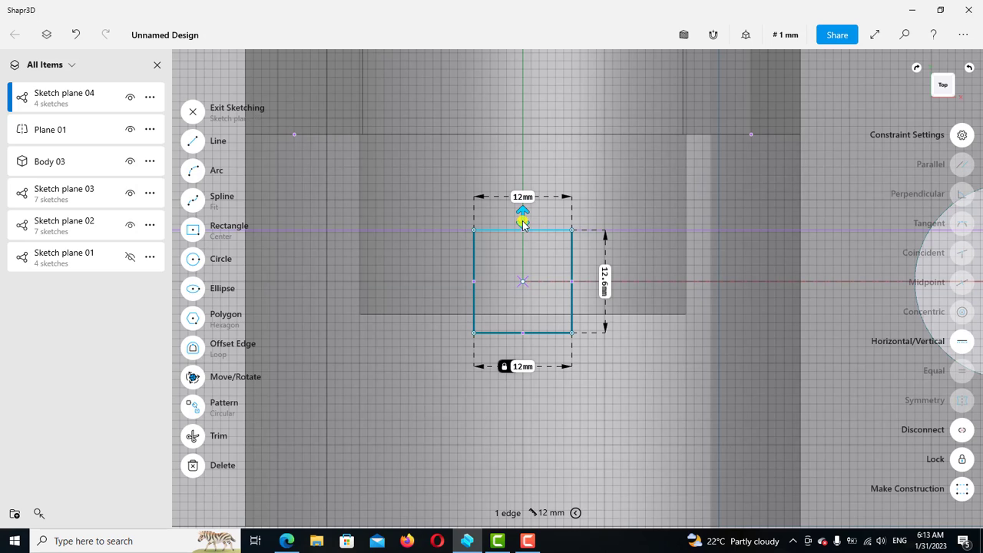
{"action": "left_click_drag", "start_coordinate": [522, 221], "coordinate": [529, 134]}
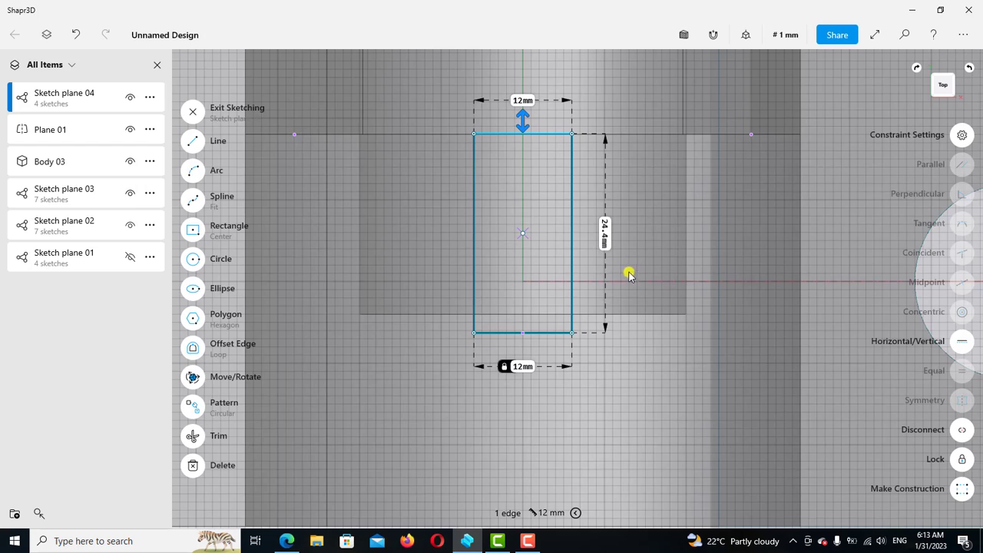
{"action": "scroll", "coordinate": [631, 285], "scroll_direction": "down", "scroll_amount": 4}
{"action": "middle_click_drag", "start_coordinate": [635, 316], "coordinate": [638, 210]}
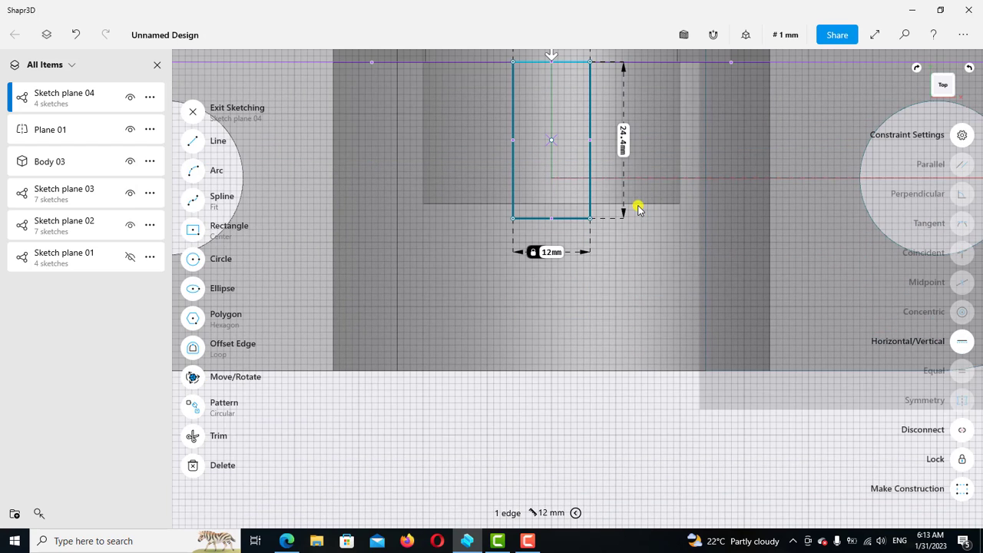
{"action": "scroll", "coordinate": [568, 181], "scroll_direction": "up", "scroll_amount": 3}
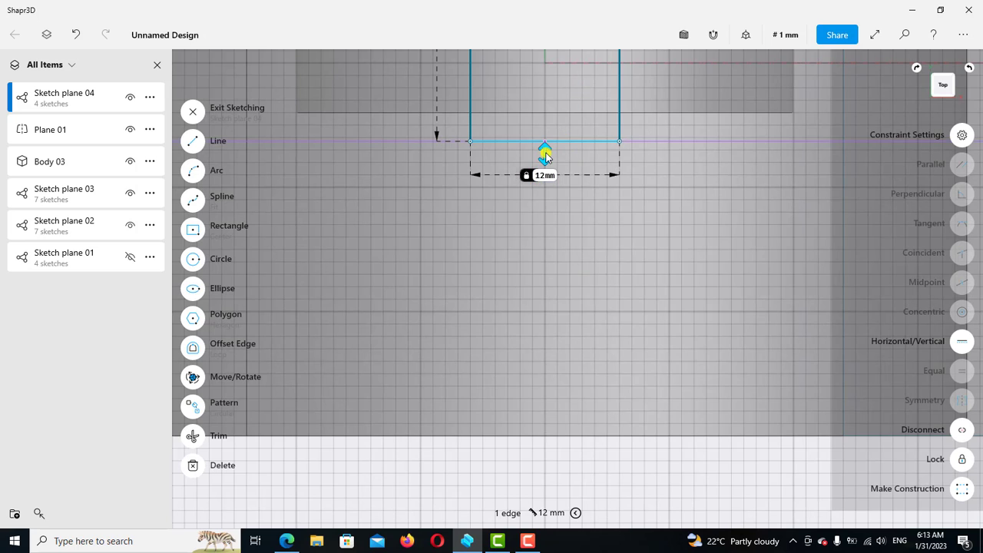
{"action": "left_click_drag", "start_coordinate": [546, 153], "coordinate": [541, 450]}
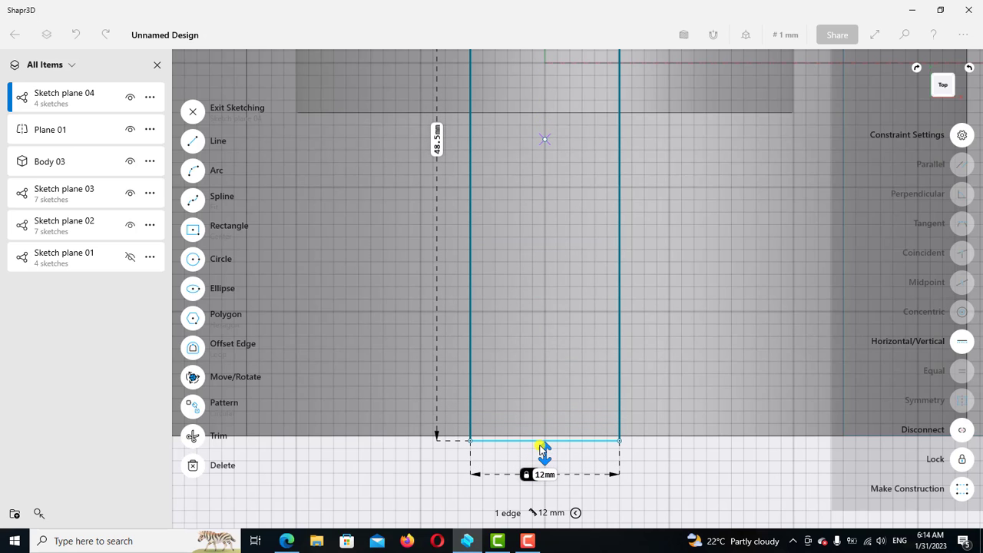
{"action": "scroll", "coordinate": [542, 450], "scroll_direction": "up", "scroll_amount": 3}
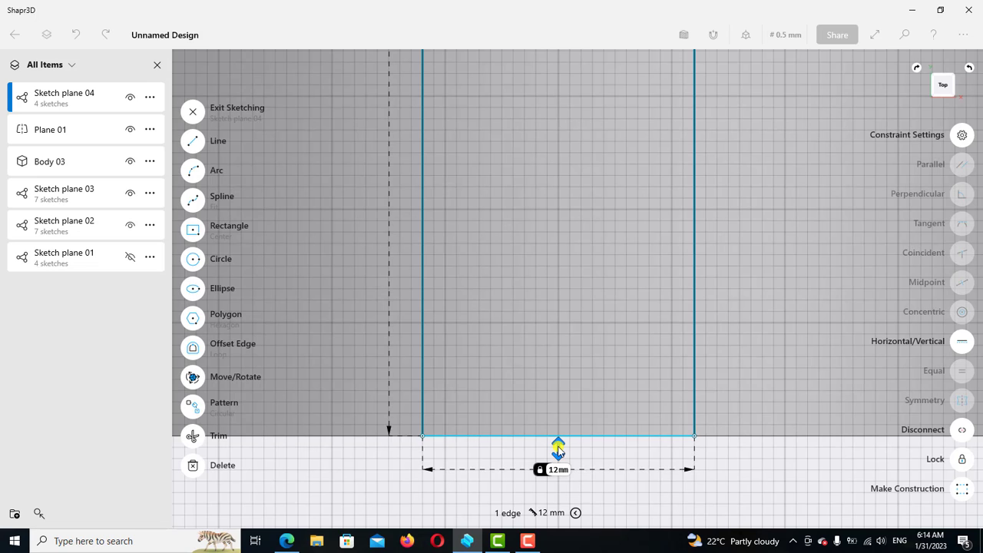
{"action": "left_click", "coordinate": [192, 112]}
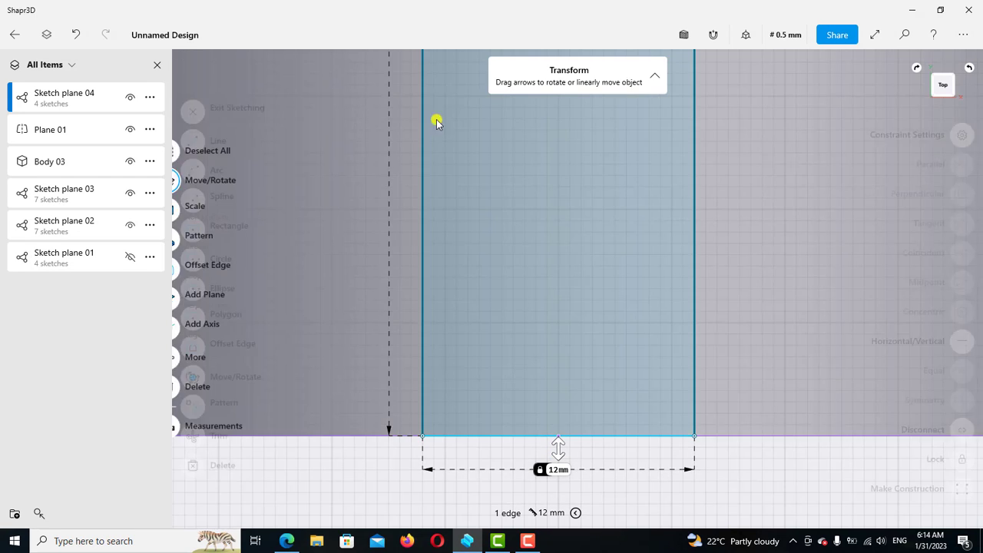
- Project the rib rectangle onto the curved upper face of the base's arch
{"action": "left_click", "coordinate": [745, 36]}
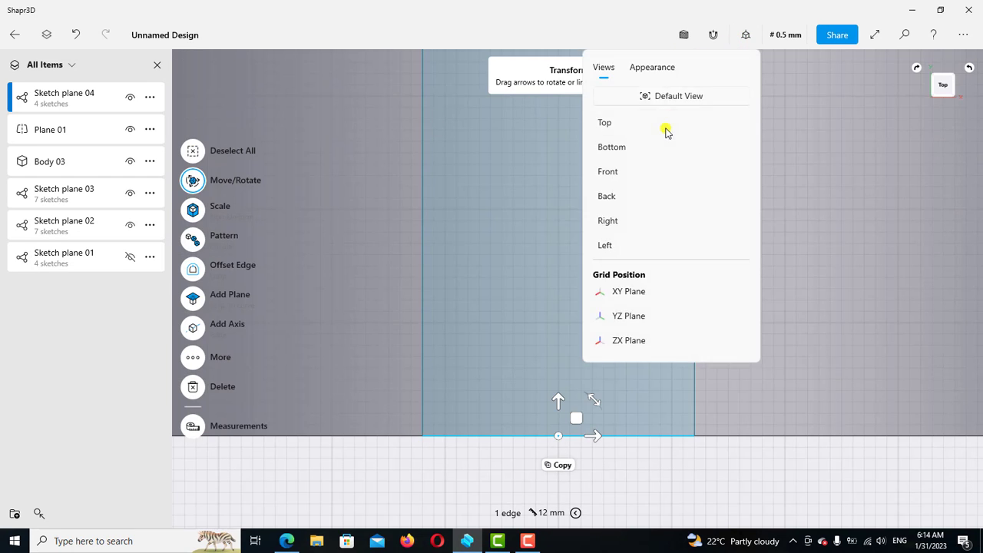
{"action": "left_click", "coordinate": [678, 97]}
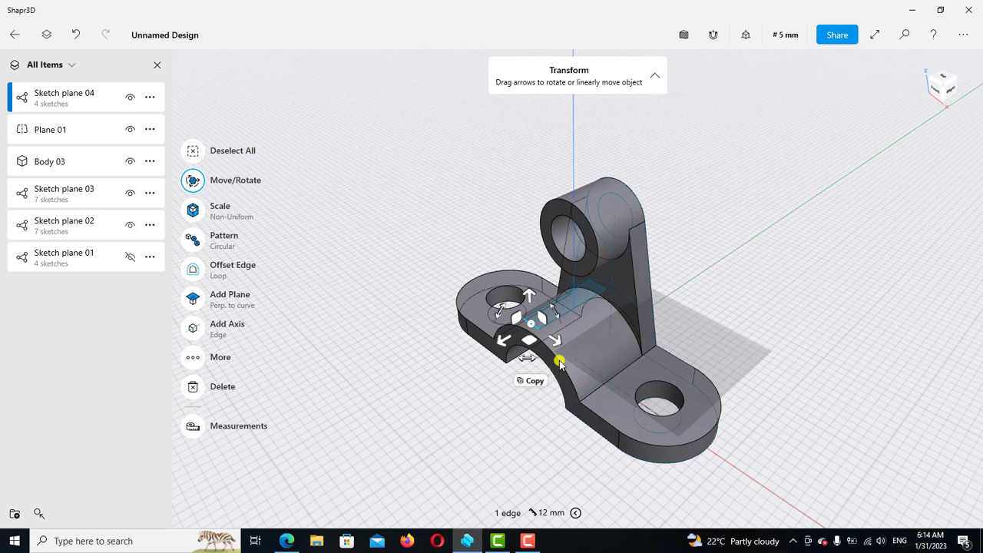
{"action": "scroll", "coordinate": [560, 365], "scroll_direction": "up", "scroll_amount": 5}
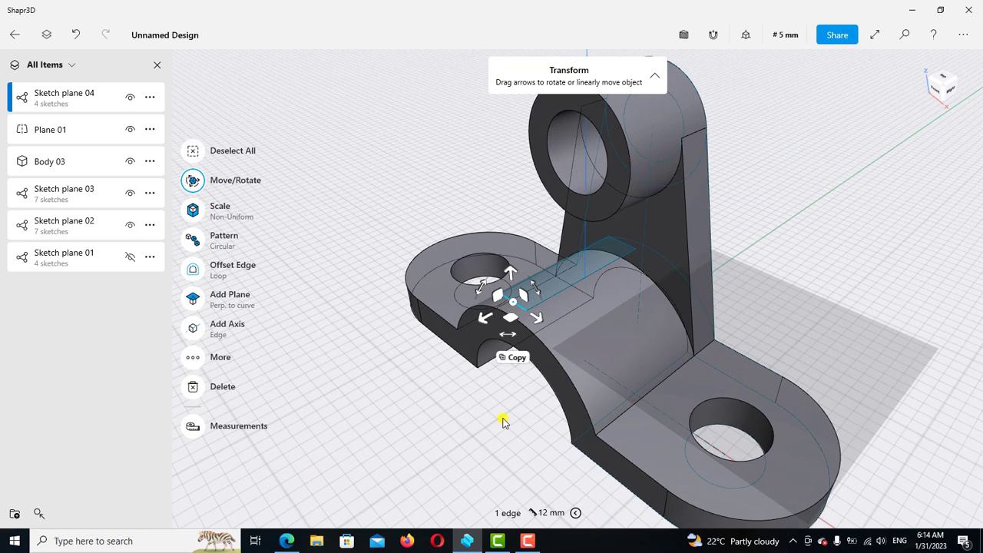
{"action": "left_click", "coordinate": [500, 415]}
{"action": "scroll", "coordinate": [501, 415], "scroll_direction": "up", "scroll_amount": 2}
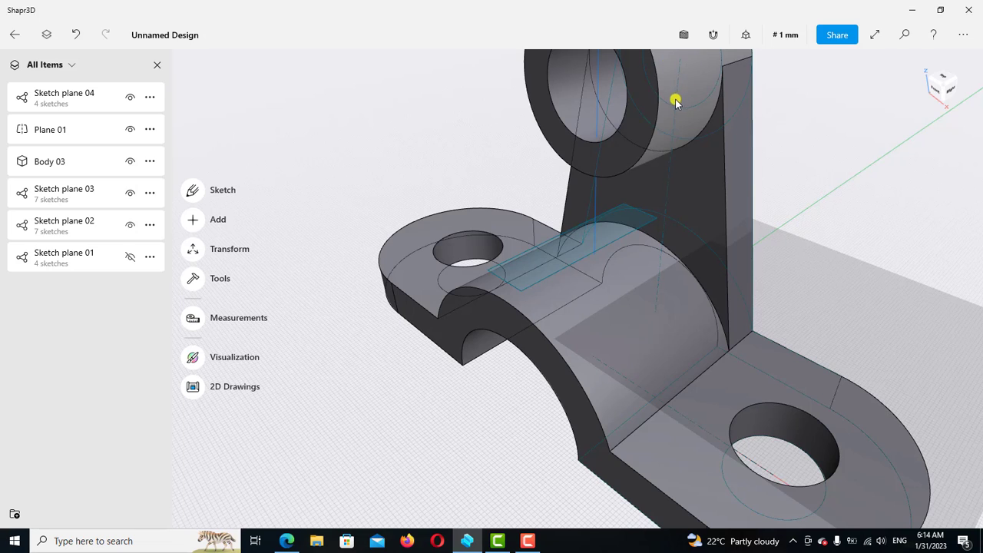
{"action": "left_click", "coordinate": [623, 230]}
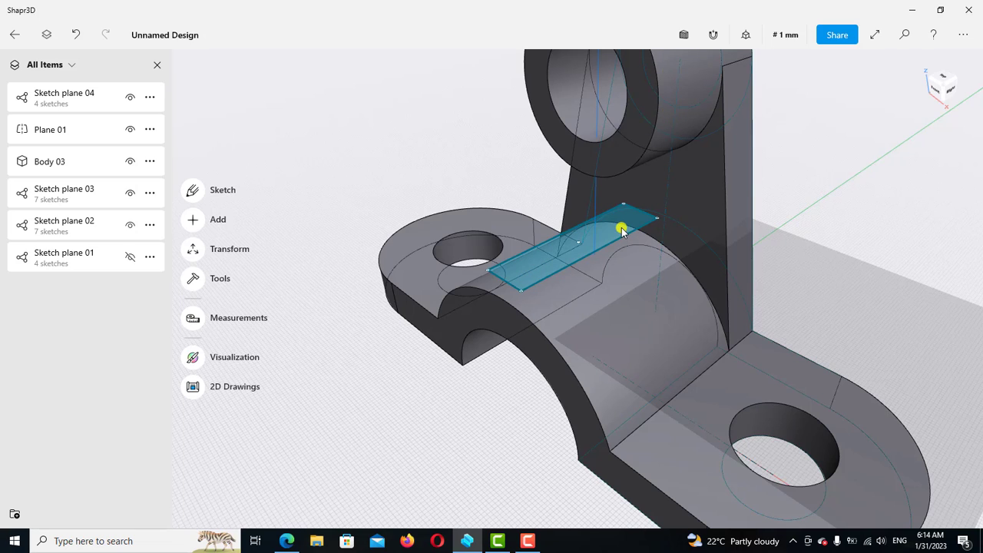
{"action": "left_click", "coordinate": [622, 231]}
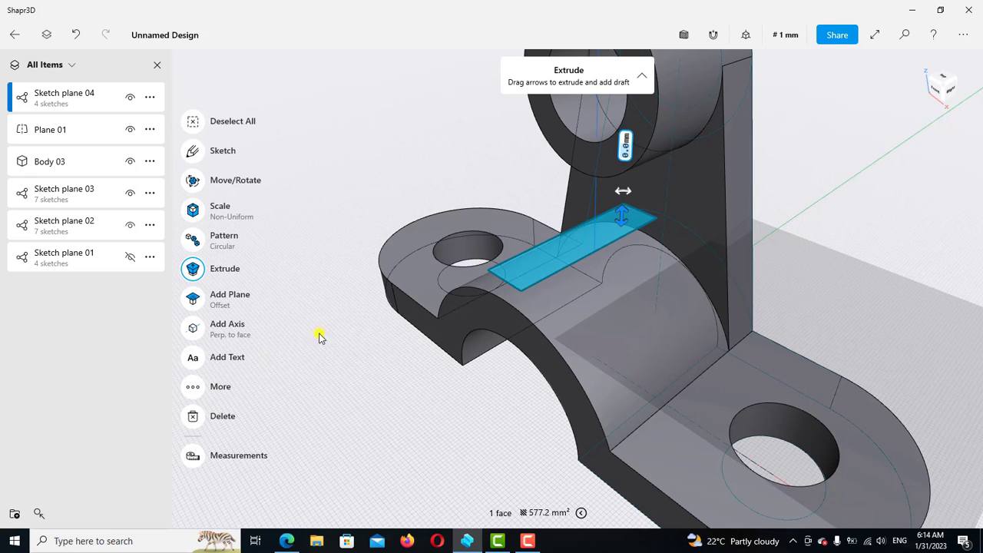
{"action": "left_click", "coordinate": [188, 390]}
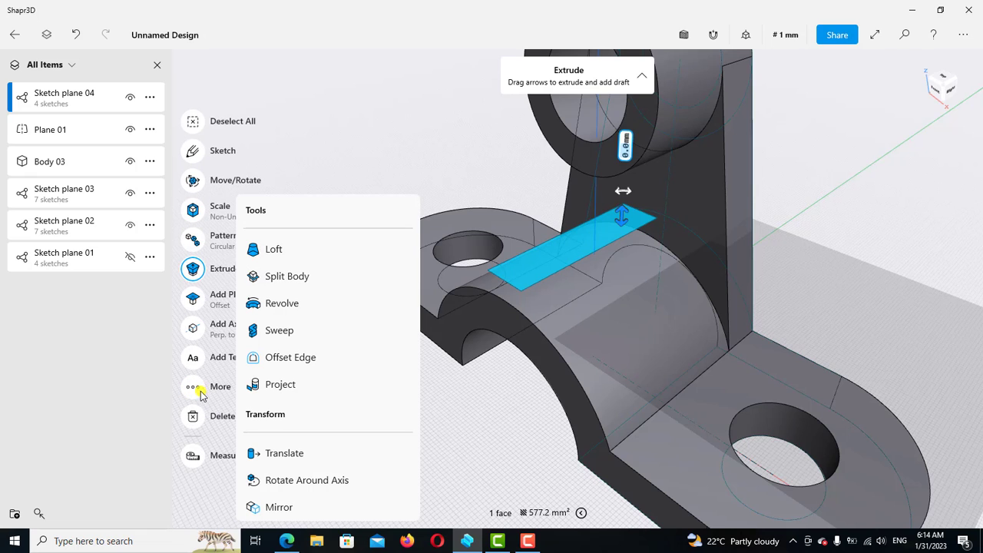
{"action": "left_click", "coordinate": [273, 384]}
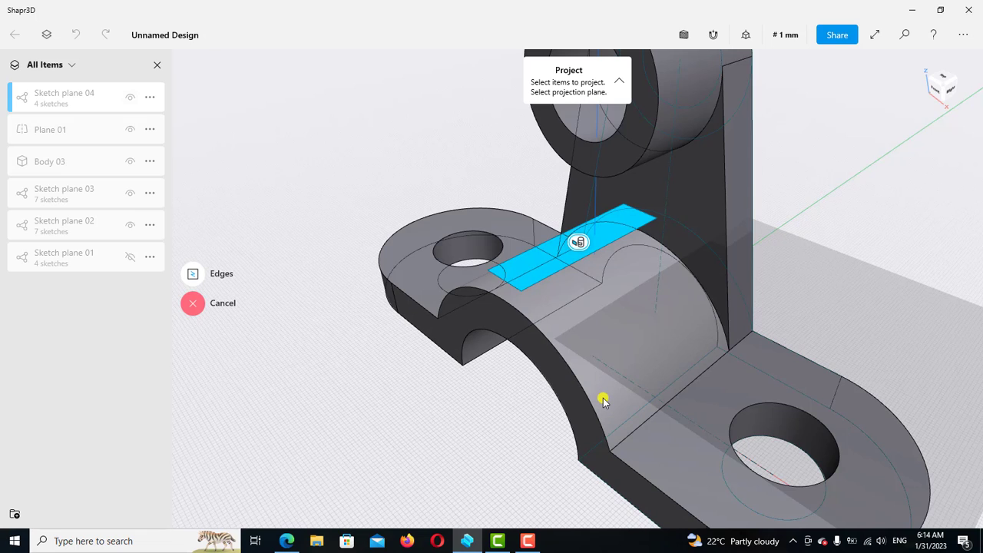
{"action": "left_click", "coordinate": [603, 400]}
{"action": "left_click", "coordinate": [195, 261]}
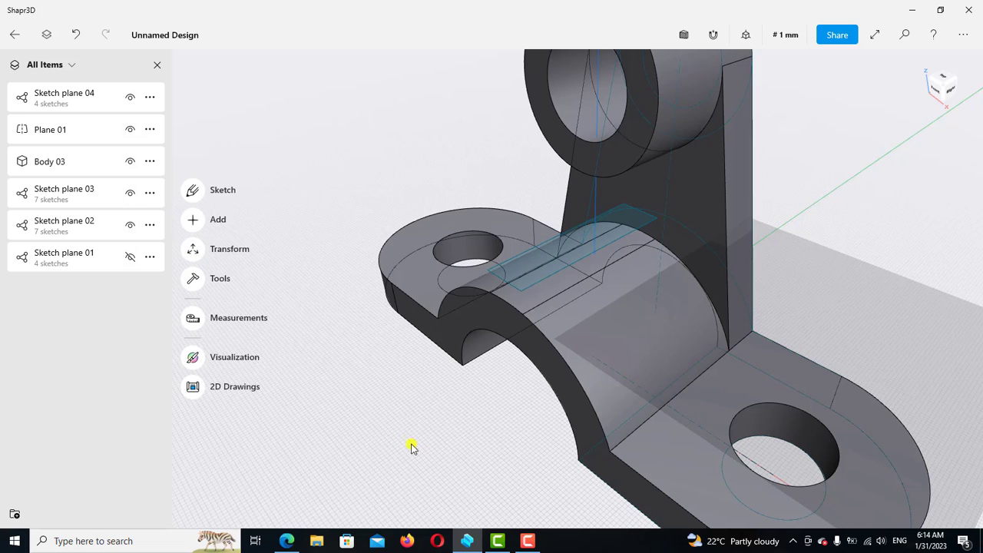
- Project the rib rectangle onto the cylinder's outer surface, and hide Sketch plane 04 and Plane 01
{"action": "left_click", "coordinate": [637, 223]}
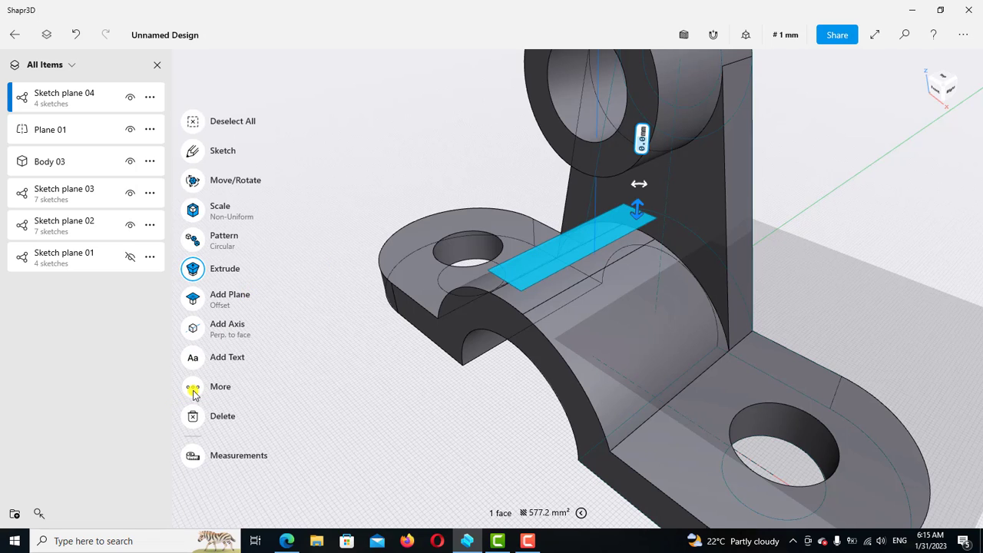
{"action": "left_click", "coordinate": [194, 390]}
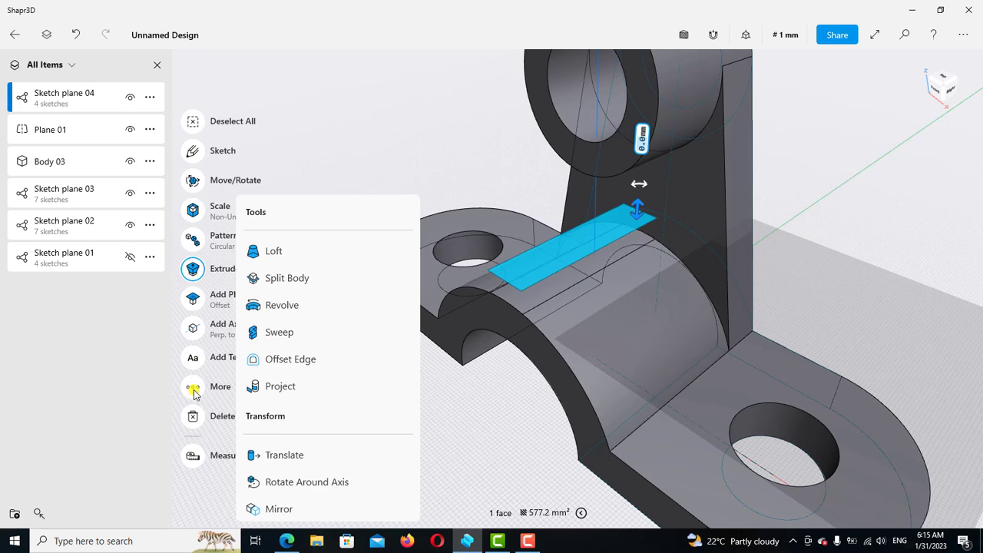
{"action": "left_click", "coordinate": [282, 382]}
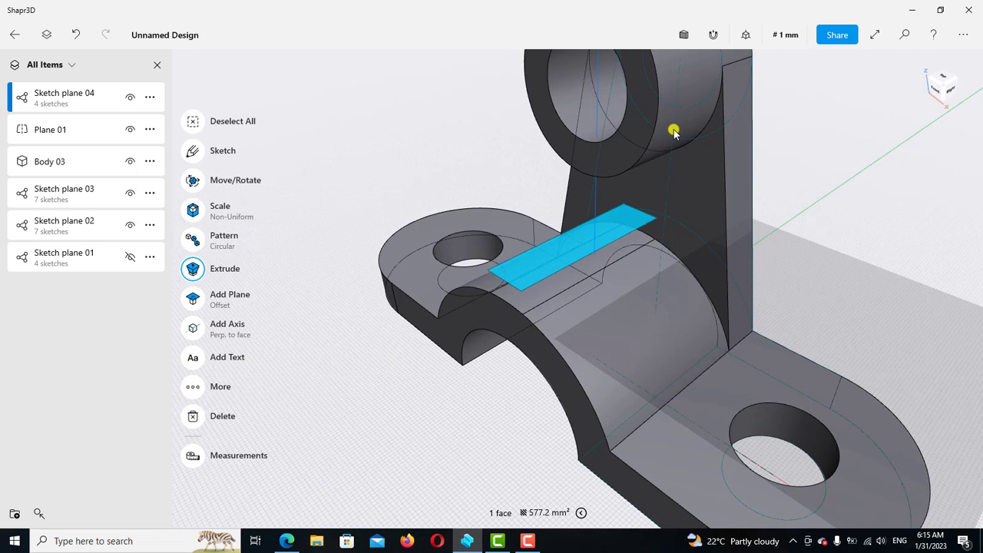
{"action": "left_click", "coordinate": [697, 85]}
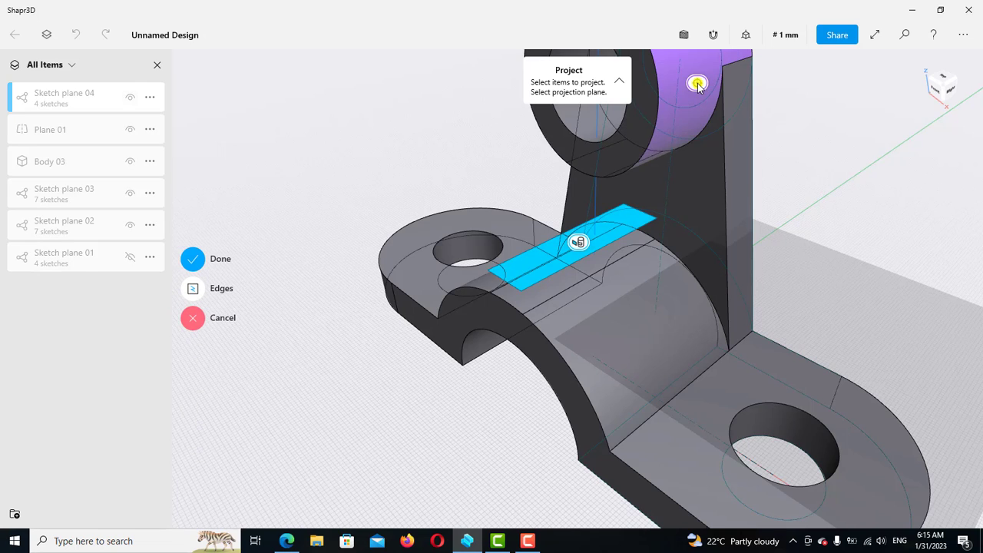
{"action": "left_click", "coordinate": [195, 259]}
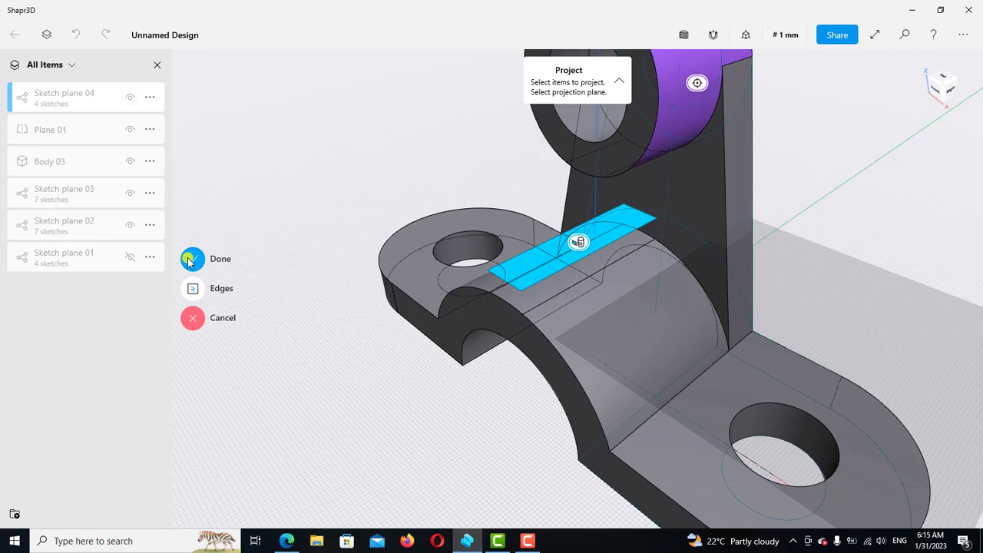
{"action": "left_click", "coordinate": [130, 97]}
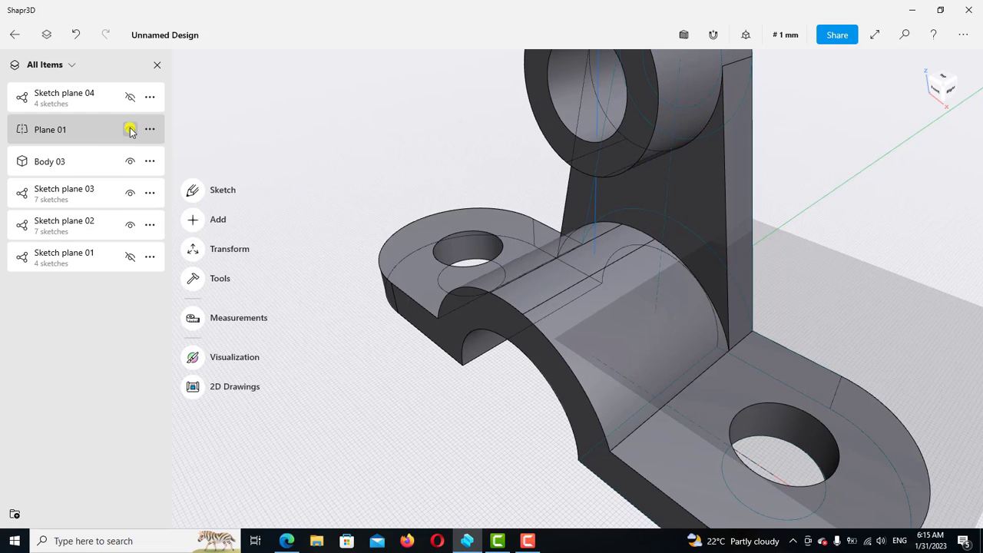
{"action": "left_click", "coordinate": [130, 129]}
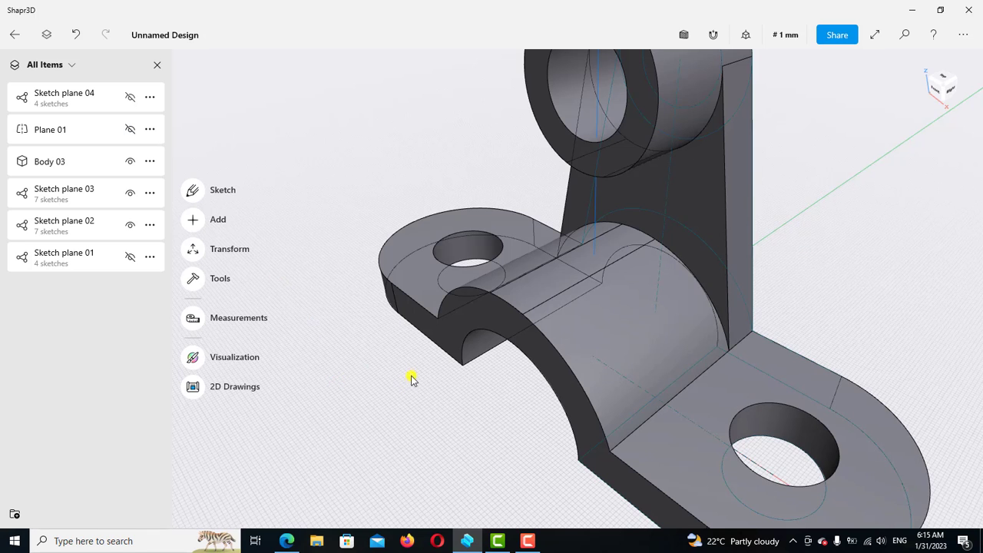
- Loft the central rib from the projected strip on the base's arch to the projected patch on the cylinder's outer surface
{"action": "right_click_drag", "start_coordinate": [422, 357], "coordinate": [426, 378]}
{"action": "scroll", "coordinate": [425, 385], "scroll_direction": "up", "scroll_amount": 3}
{"action": "scroll", "coordinate": [418, 393], "scroll_direction": "up", "scroll_amount": 3}
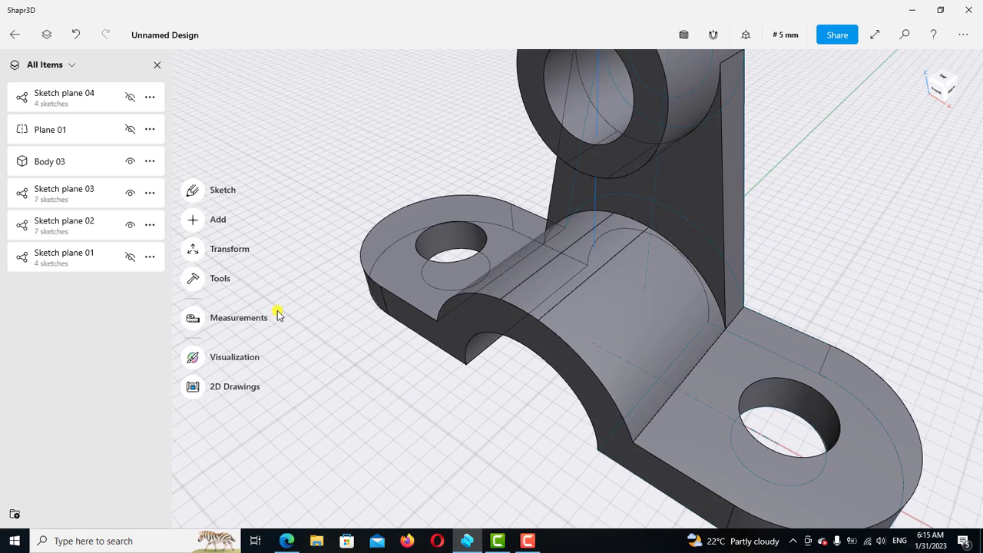
{"action": "left_click", "coordinate": [196, 280]}
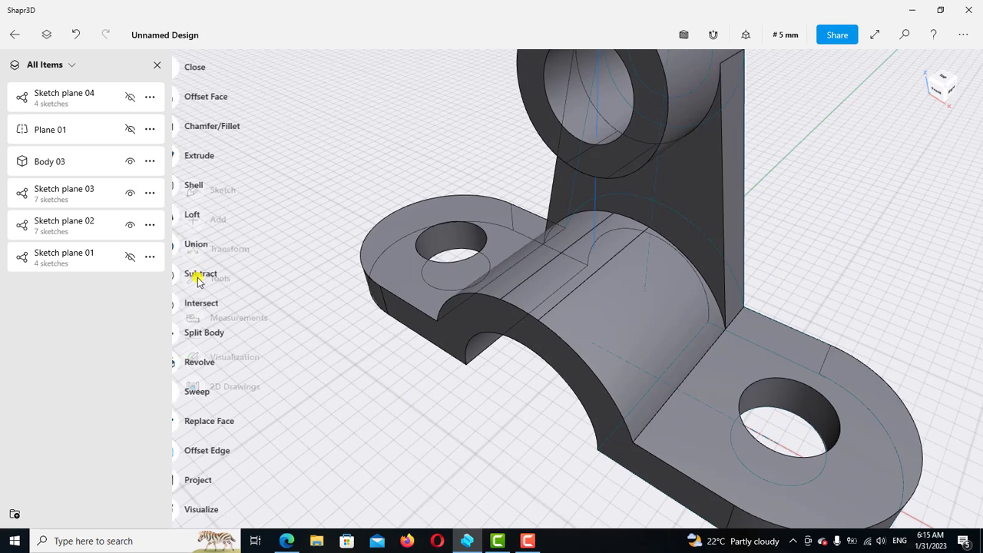
{"action": "left_click", "coordinate": [197, 217]}
{"action": "scroll", "coordinate": [559, 286], "scroll_direction": "up", "scroll_amount": 4}
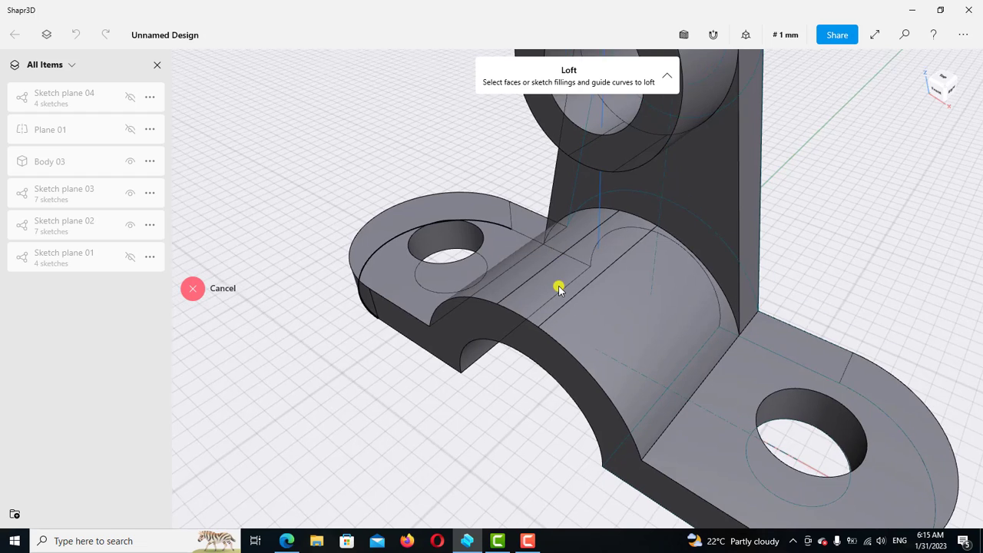
{"action": "scroll", "coordinate": [572, 286], "scroll_direction": "up", "scroll_amount": 2}
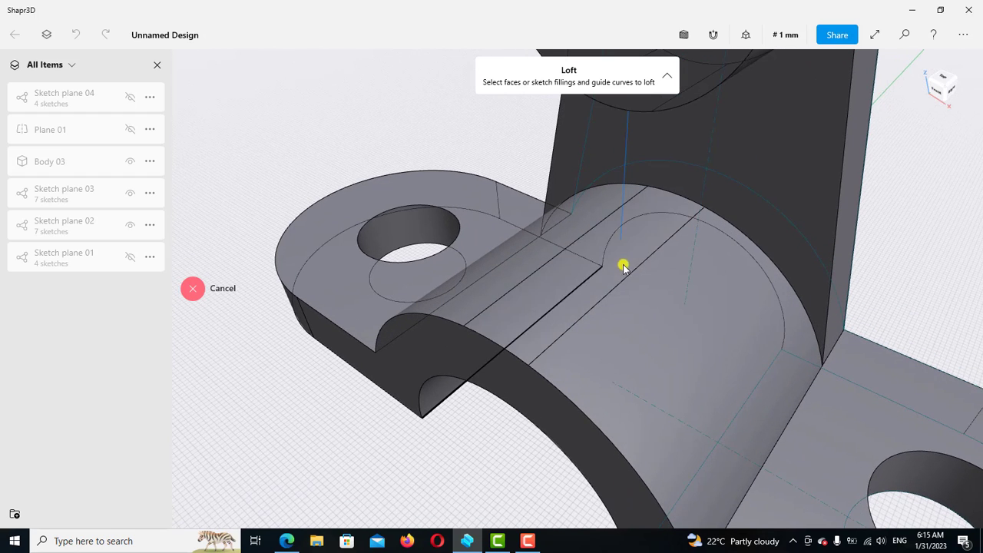
{"action": "left_click", "coordinate": [597, 297]}
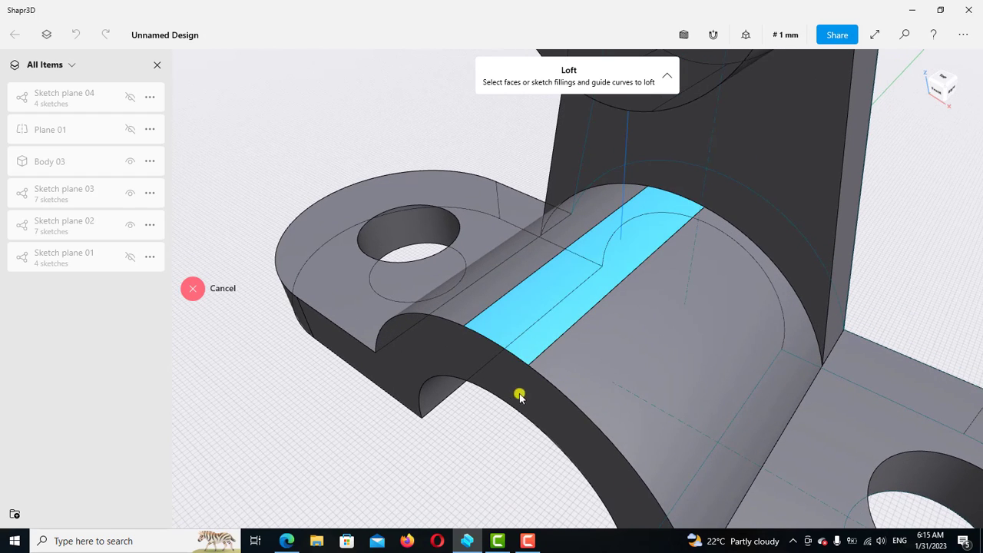
{"action": "right_click_drag", "start_coordinate": [492, 363], "coordinate": [494, 355]}
{"action": "scroll", "coordinate": [576, 274], "scroll_direction": "up", "scroll_amount": 2}
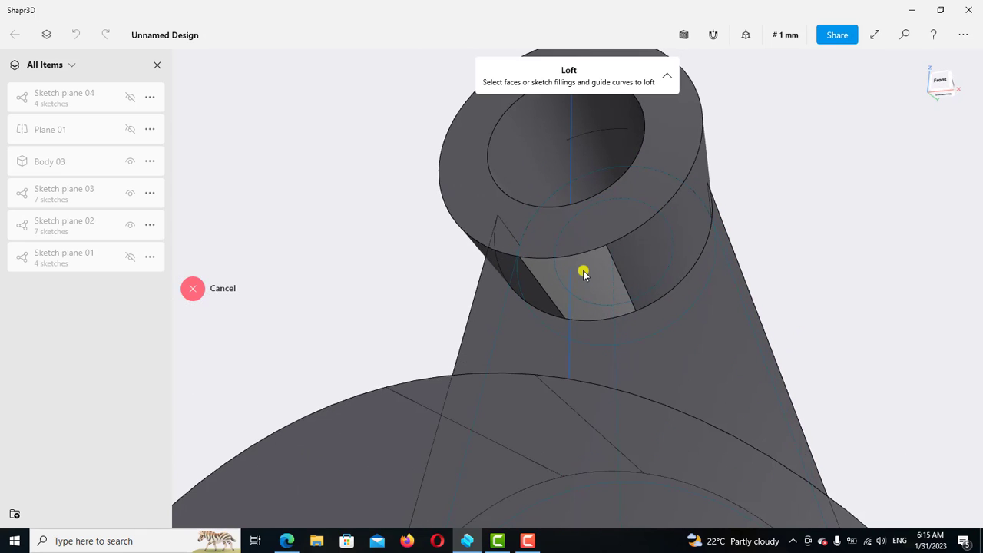
{"action": "left_click", "coordinate": [584, 273]}
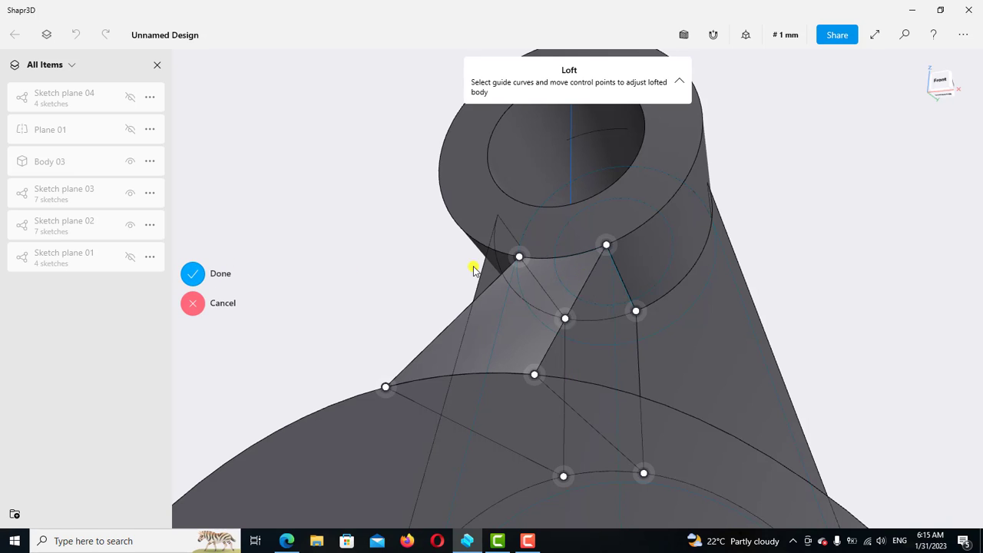
{"action": "key", "text": "Return"}
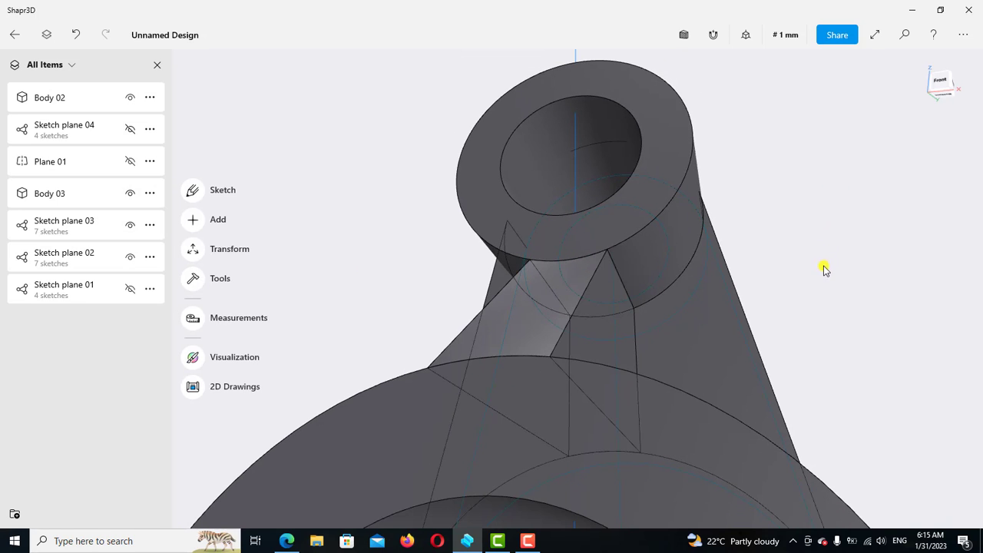
{"action": "right_click_drag", "start_coordinate": [823, 267], "coordinate": [588, 360]}
{"action": "scroll", "coordinate": [555, 371], "scroll_direction": "down", "scroll_amount": 2}
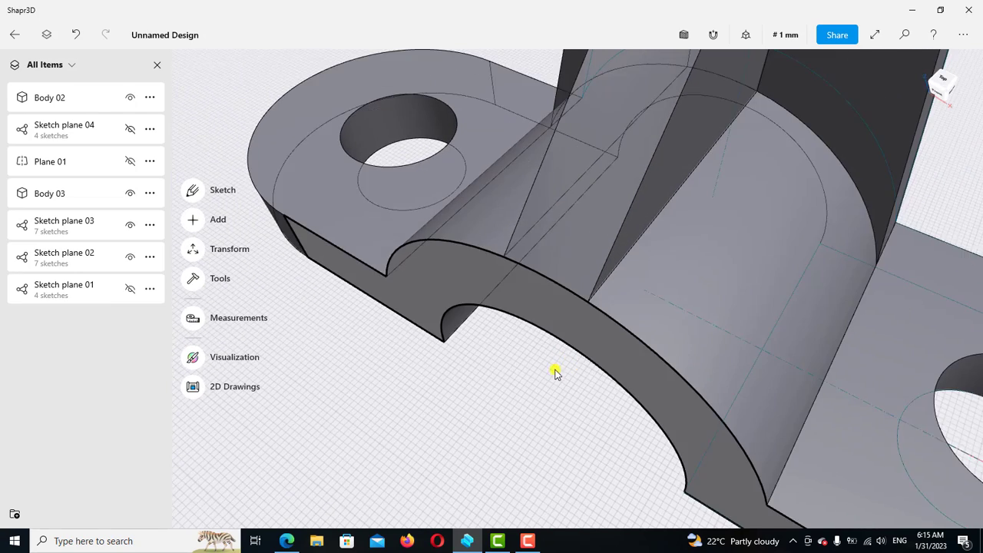
{"action": "scroll", "coordinate": [553, 372], "scroll_direction": "down", "scroll_amount": 3}
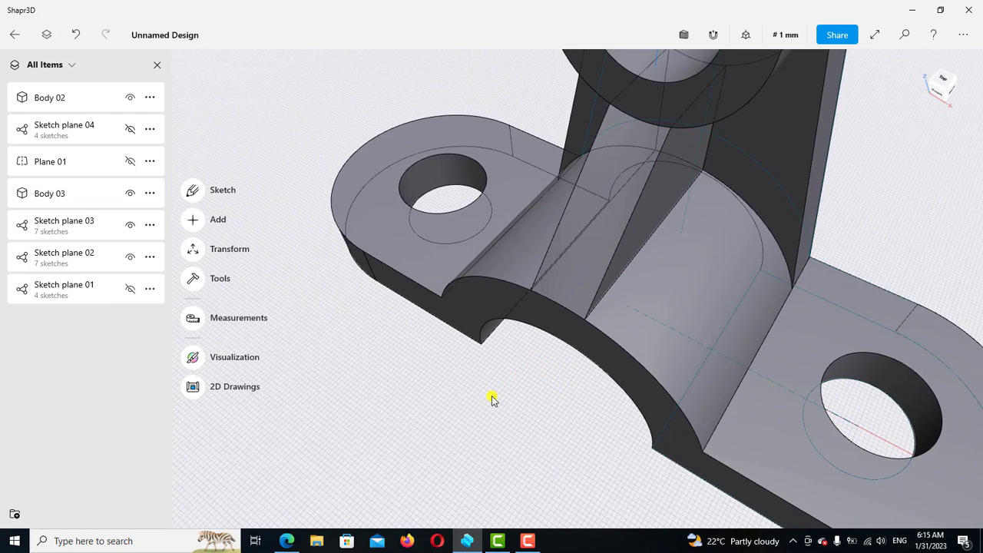
{"action": "right_click_drag", "start_coordinate": [492, 400], "coordinate": [485, 403]}
{"action": "scroll", "coordinate": [469, 394], "scroll_direction": "down", "scroll_amount": 2}
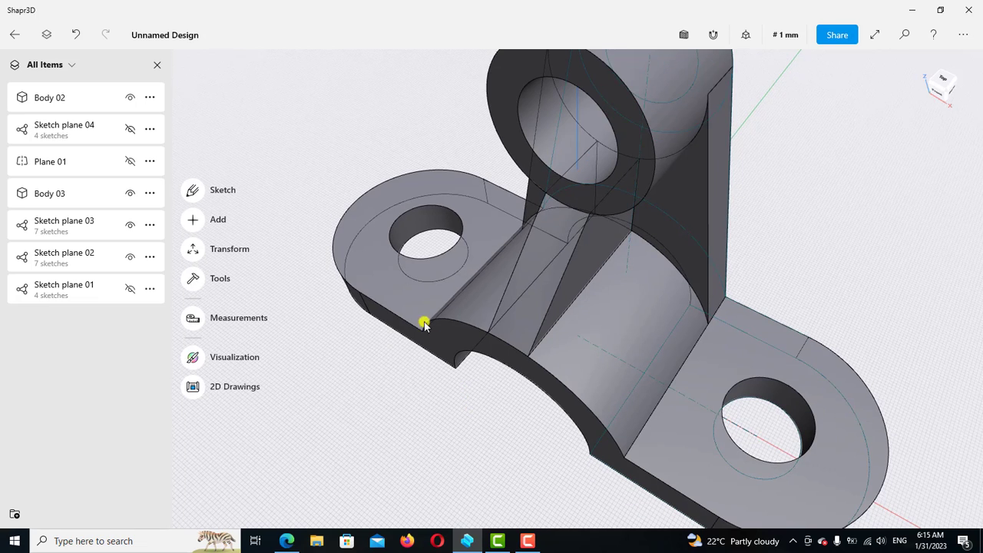
{"action": "left_click", "coordinate": [74, 199]}
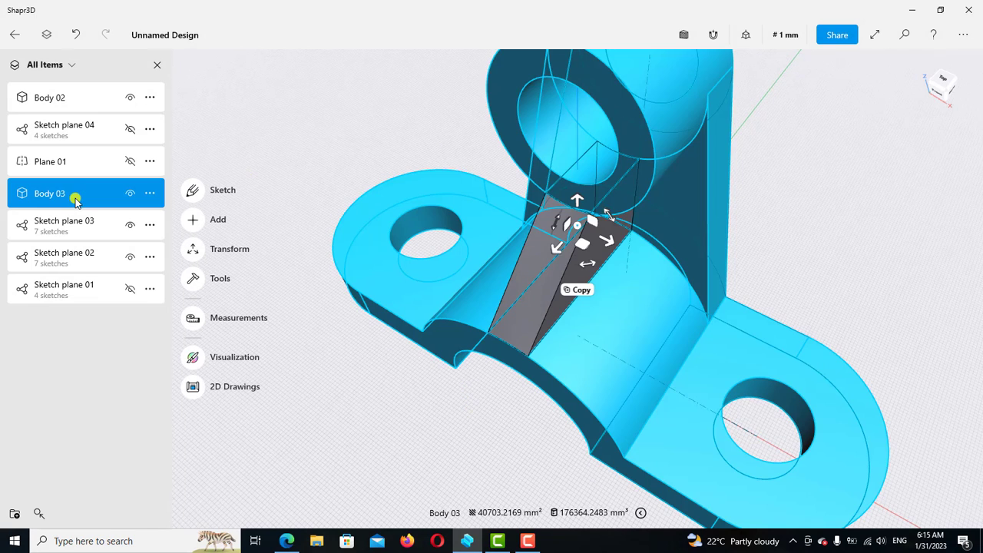
{"action": "left_click", "coordinate": [63, 98]}
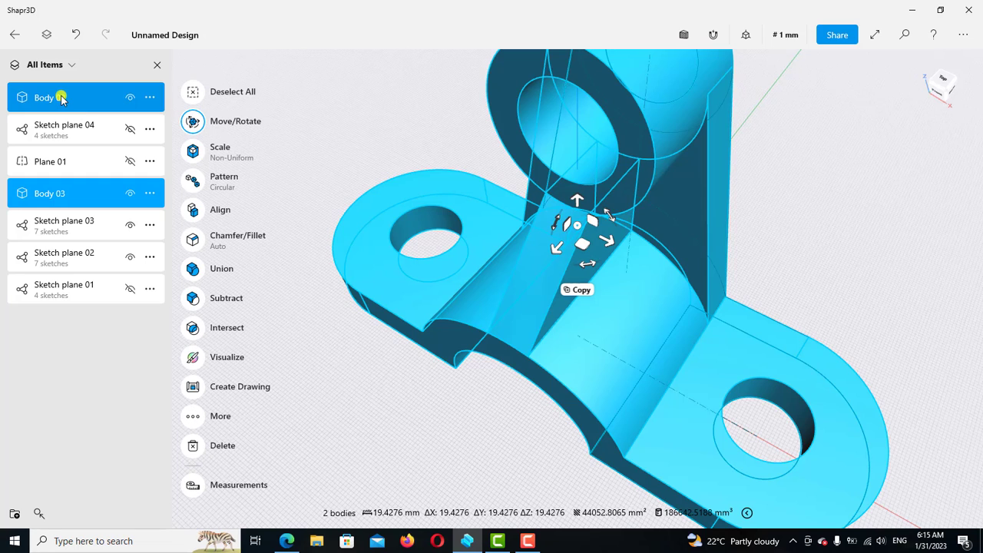
{"action": "left_click", "coordinate": [194, 269]}
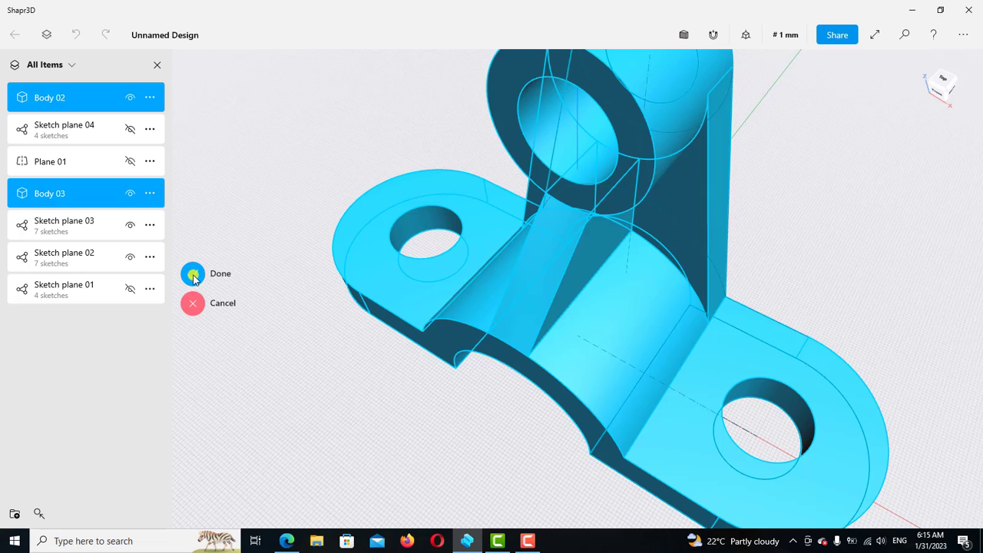
{"action": "left_click", "coordinate": [193, 275]}
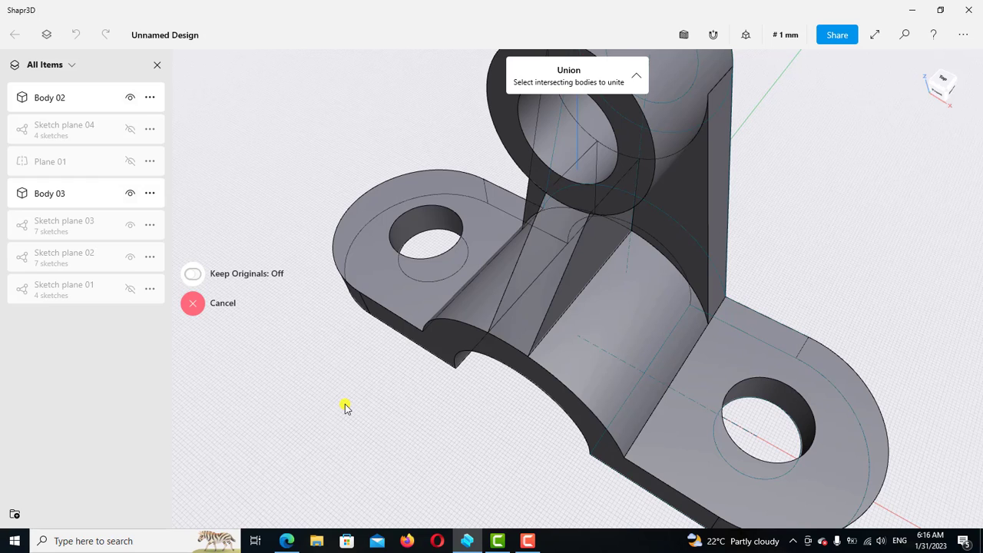
{"action": "left_click", "coordinate": [193, 305]}
- Unite Body 03 with the lofted rib, Body 02, without keeping the originals
{"action": "left_click", "coordinate": [48, 196]}
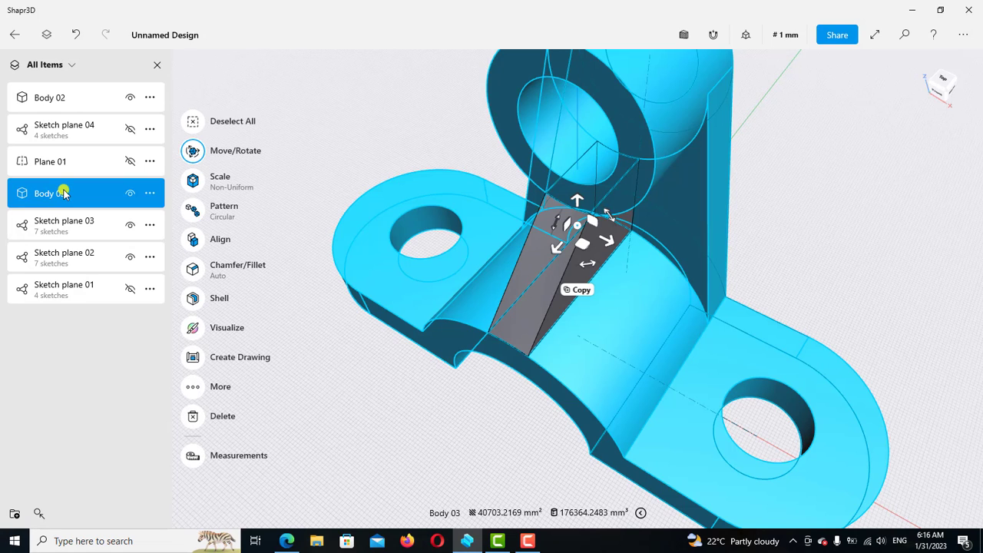
{"action": "left_click", "coordinate": [56, 100]}
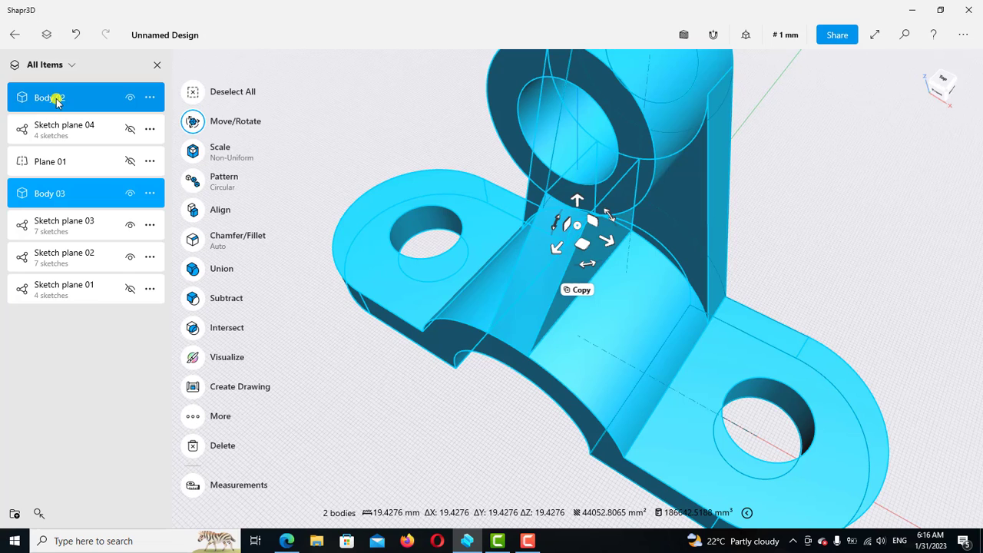
{"action": "left_click", "coordinate": [193, 269]}
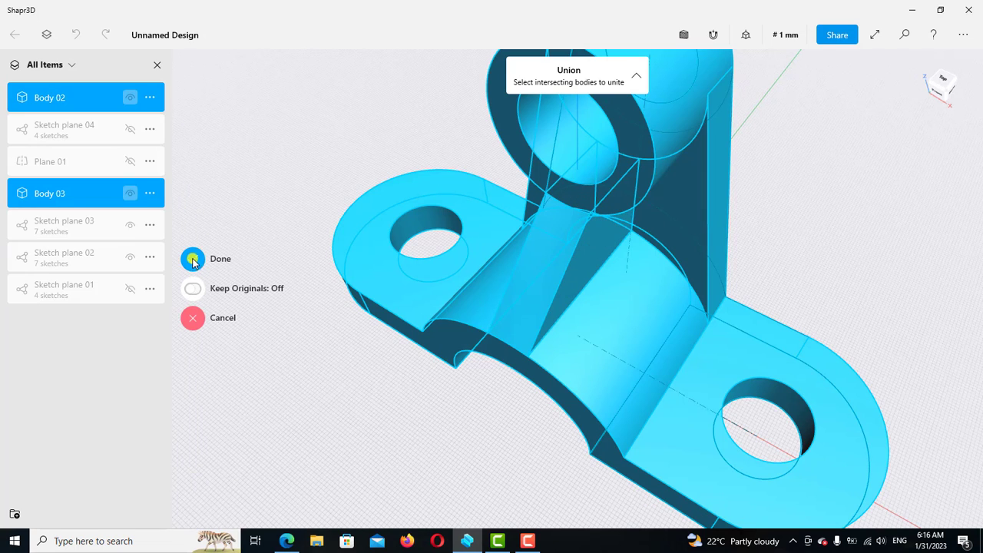
{"action": "left_click", "coordinate": [193, 259]}
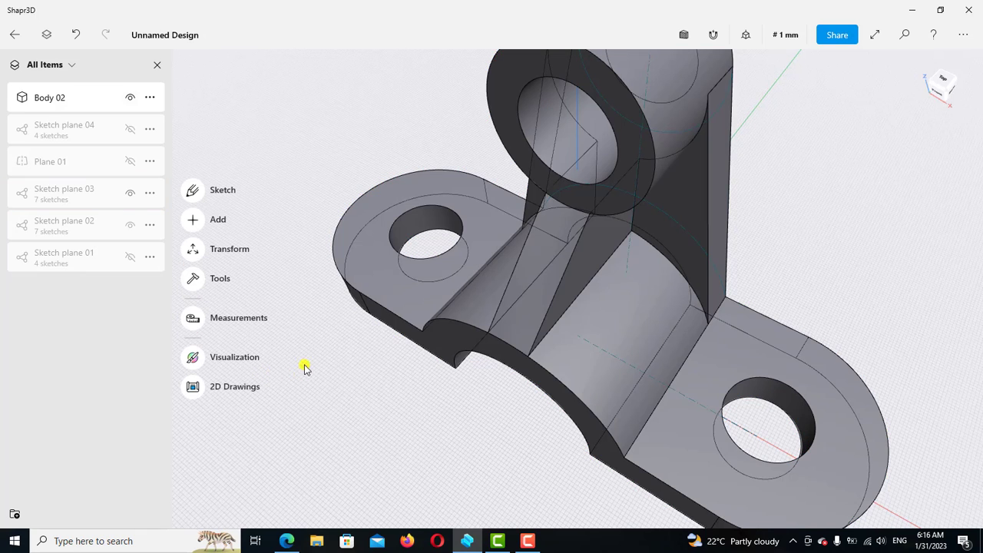
- Hide Sketch plane 02 and Sketch plane 03, and close the items list
{"action": "right_click_drag", "start_coordinate": [311, 342], "coordinate": [302, 344]}
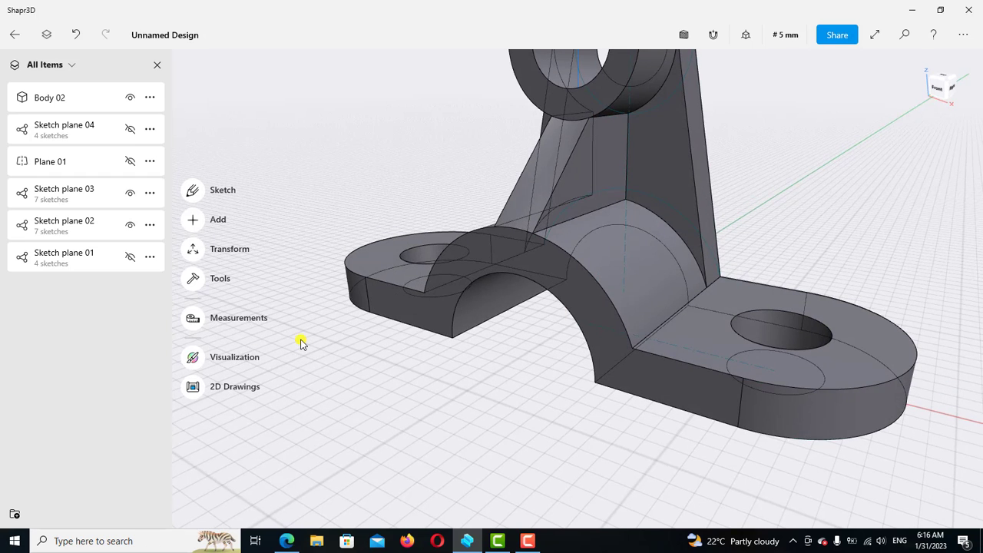
{"action": "left_click", "coordinate": [132, 227]}
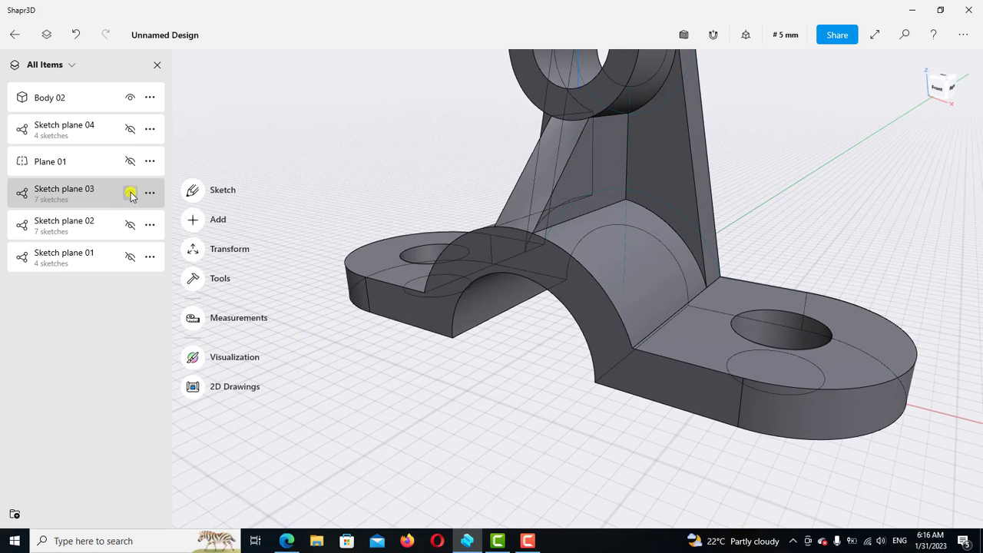
{"action": "left_click", "coordinate": [157, 65]}
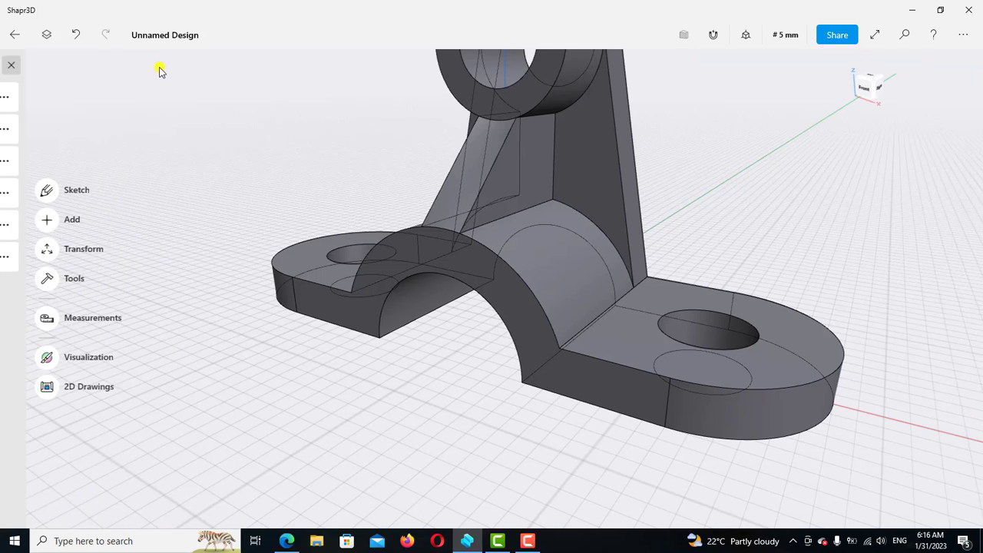
- Turn off the display of hidden edges in the view's appearance settings
{"action": "scroll", "coordinate": [408, 405], "scroll_direction": "down", "scroll_amount": 3}
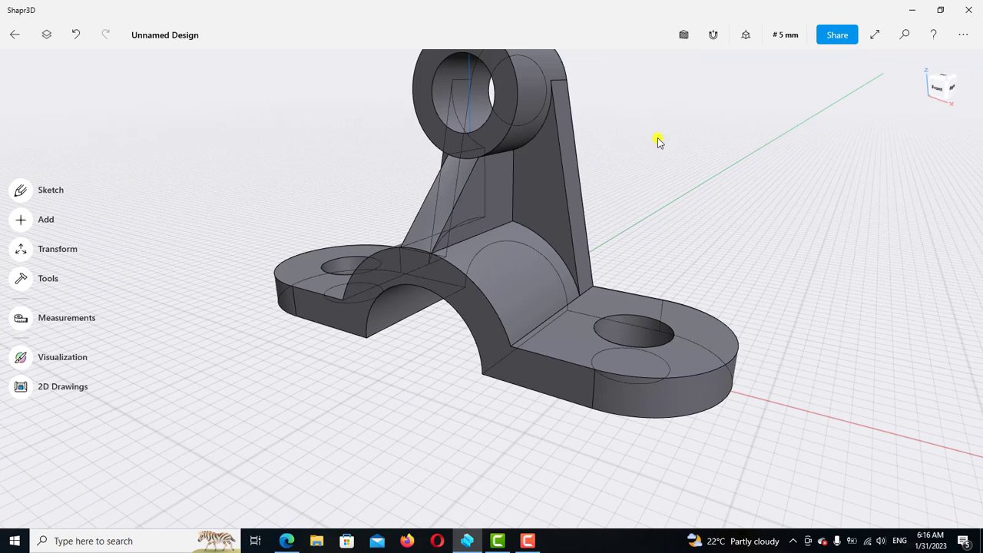
{"action": "left_click", "coordinate": [745, 35]}
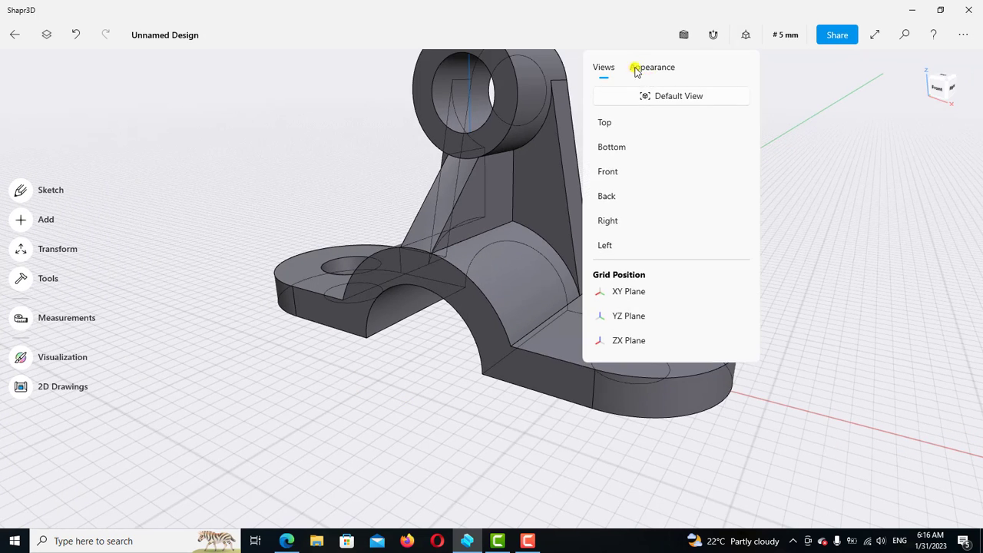
{"action": "left_click", "coordinate": [654, 68]}
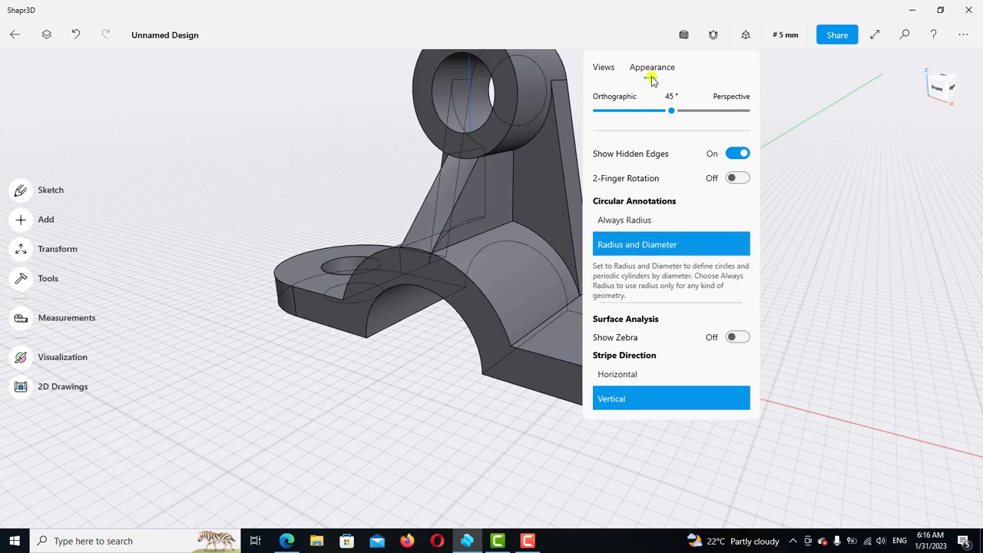
{"action": "left_click", "coordinate": [736, 154]}
{"action": "left_click", "coordinate": [831, 212]}
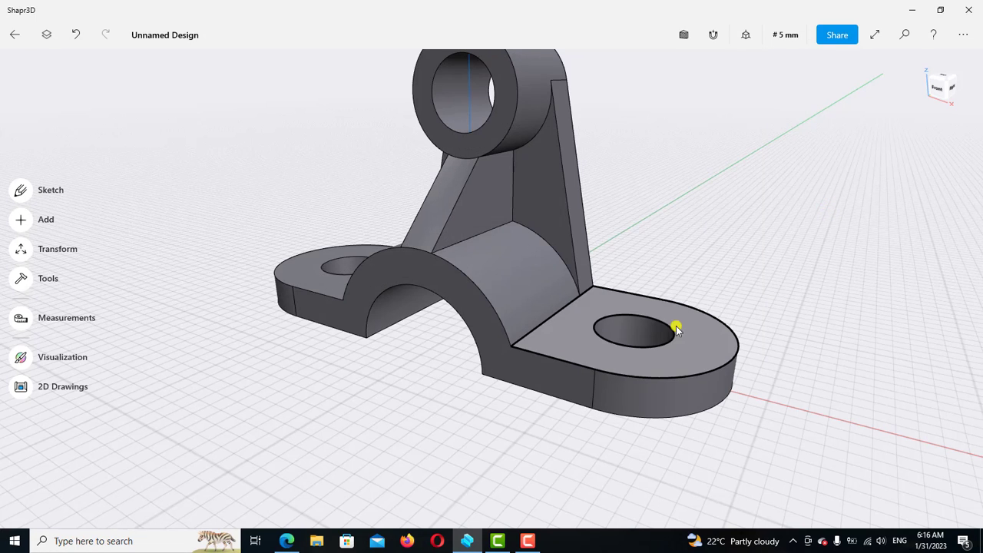
- Apply the Brushed Aluminum material to the bracket in Visualization, and return to the modeling view
{"action": "middle_click_drag", "start_coordinate": [692, 232], "coordinate": [702, 272]}
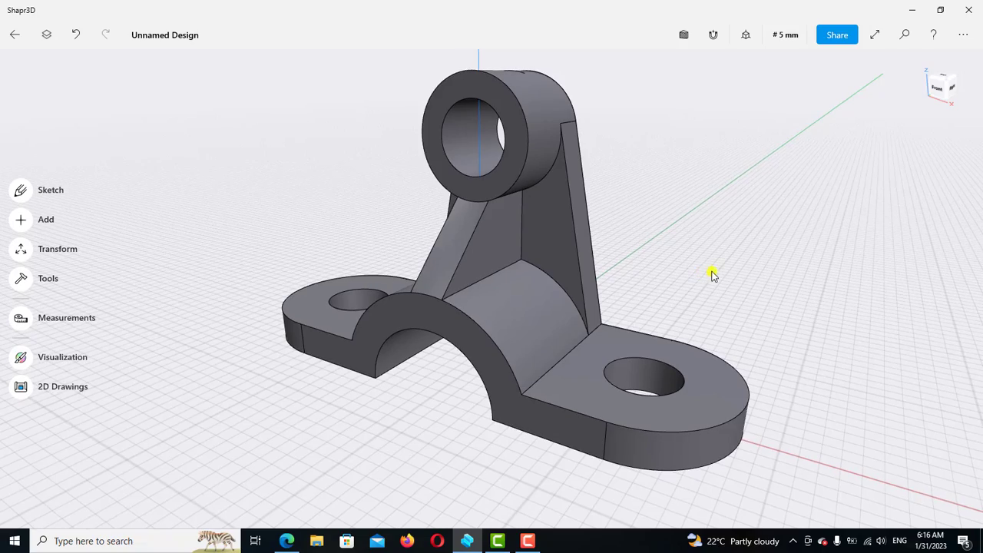
{"action": "right_click_drag", "start_coordinate": [770, 224], "coordinate": [760, 244]}
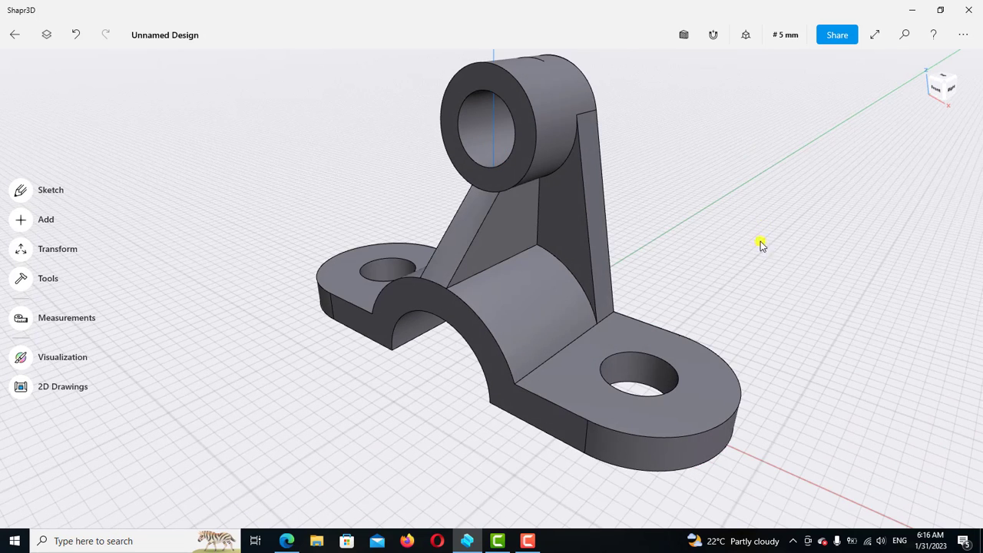
{"action": "left_click", "coordinate": [23, 359]}
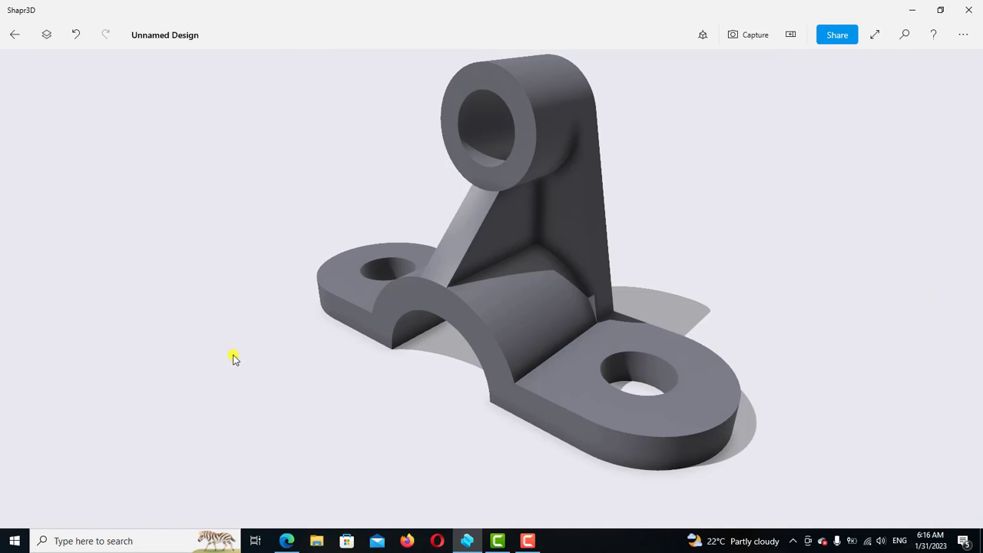
{"action": "scroll", "coordinate": [833, 359], "scroll_direction": "down", "scroll_amount": 10}
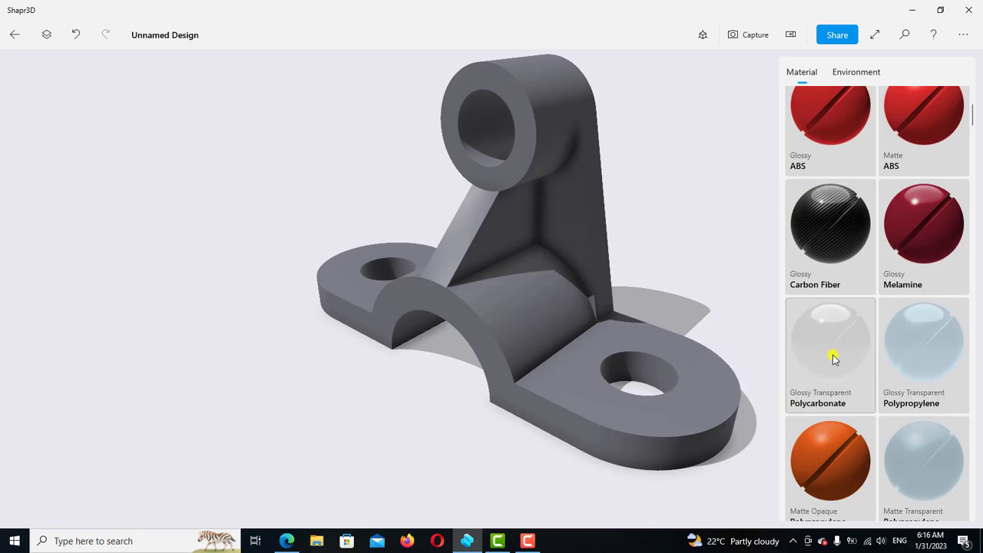
{"action": "scroll", "coordinate": [833, 359], "scroll_direction": "down", "scroll_amount": 1}
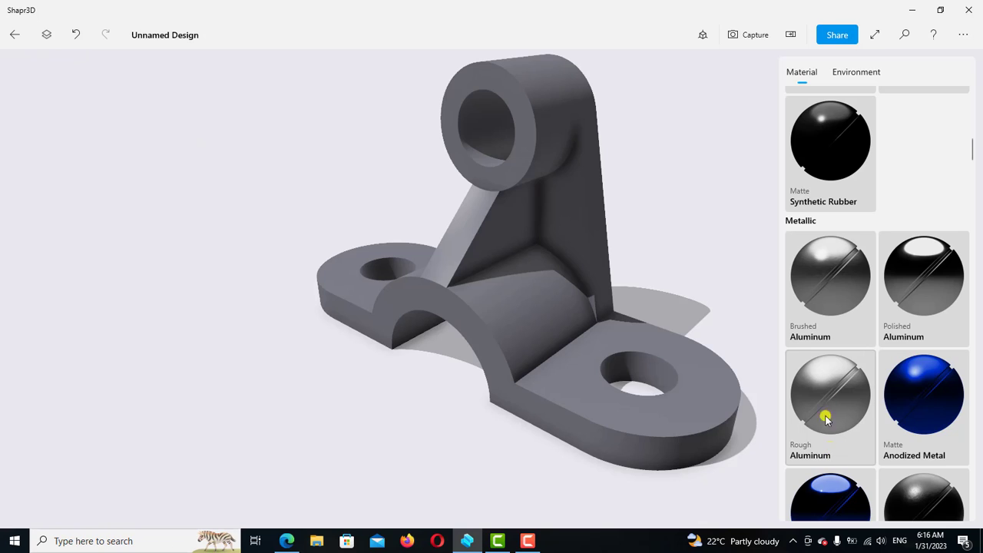
{"action": "left_click", "coordinate": [838, 283]}
{"action": "mouse_move", "coordinate": [836, 283]}
{"action": "left_mouse_down"}
{"action": "mouse_move", "coordinate": [681, 237]}
{"action": "mouse_move", "coordinate": [538, 224]}
{"action": "mouse_move", "coordinate": [494, 261]}
{"action": "mouse_move", "coordinate": [497, 242]}
{"action": "left_mouse_up"}
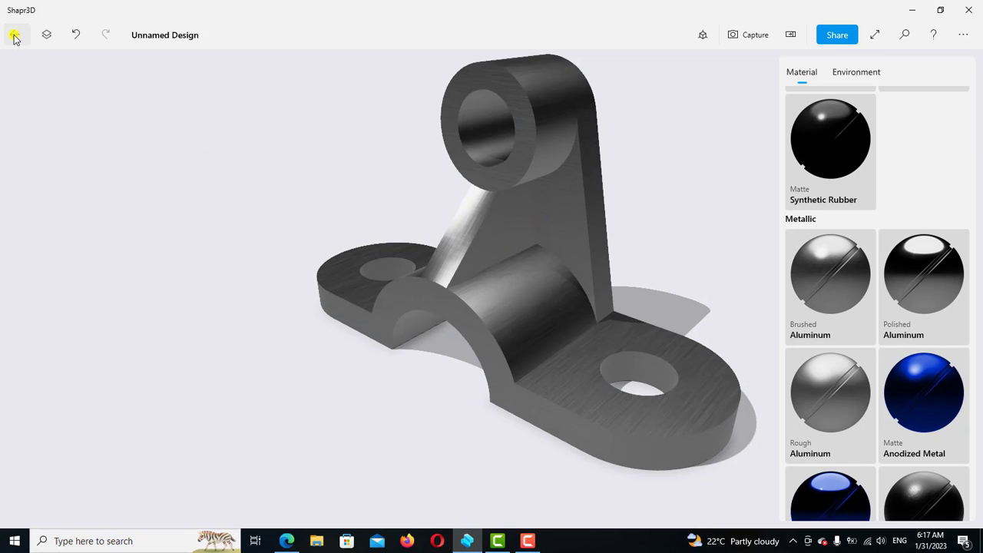
{"action": "left_click", "coordinate": [14, 37]}
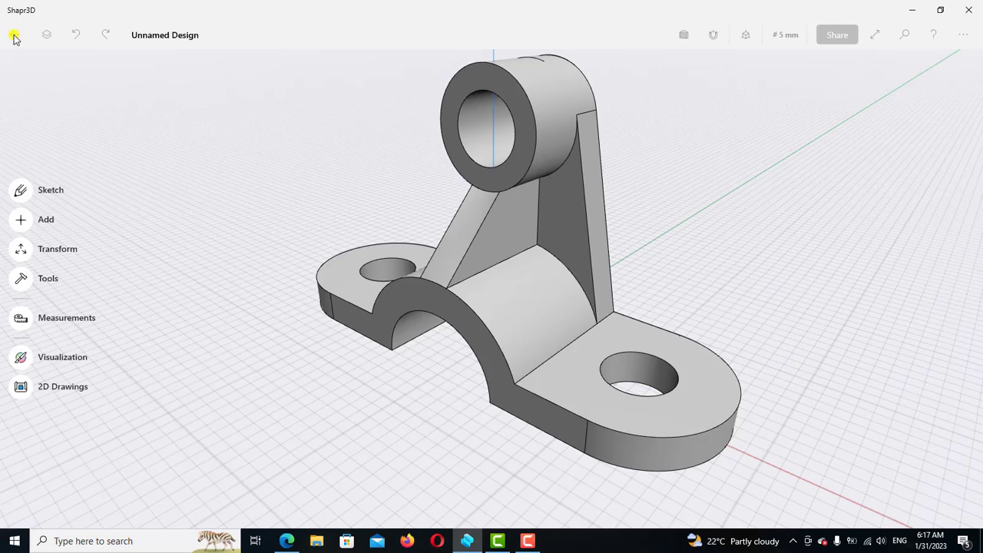
{"action": "right_click_drag", "start_coordinate": [703, 229], "coordinate": [607, 193]}
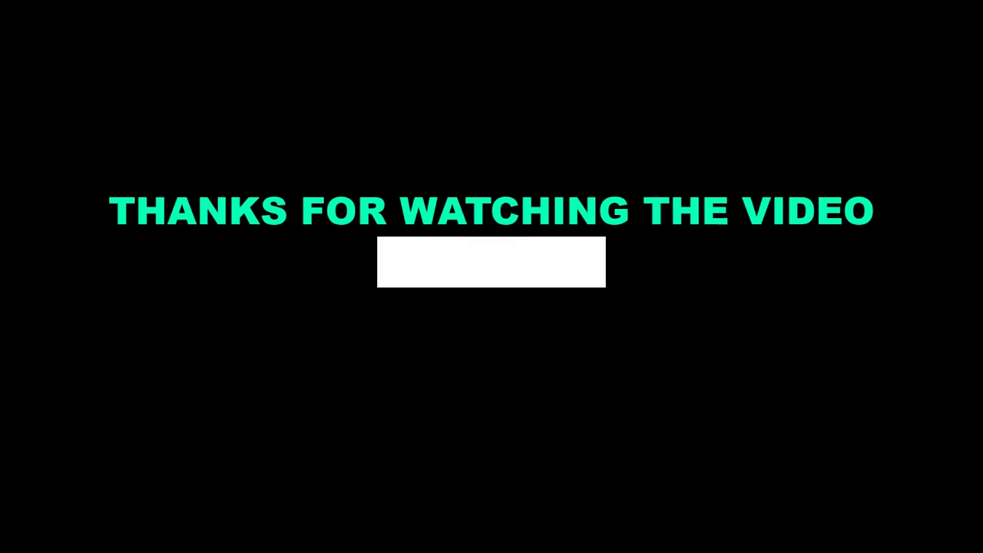